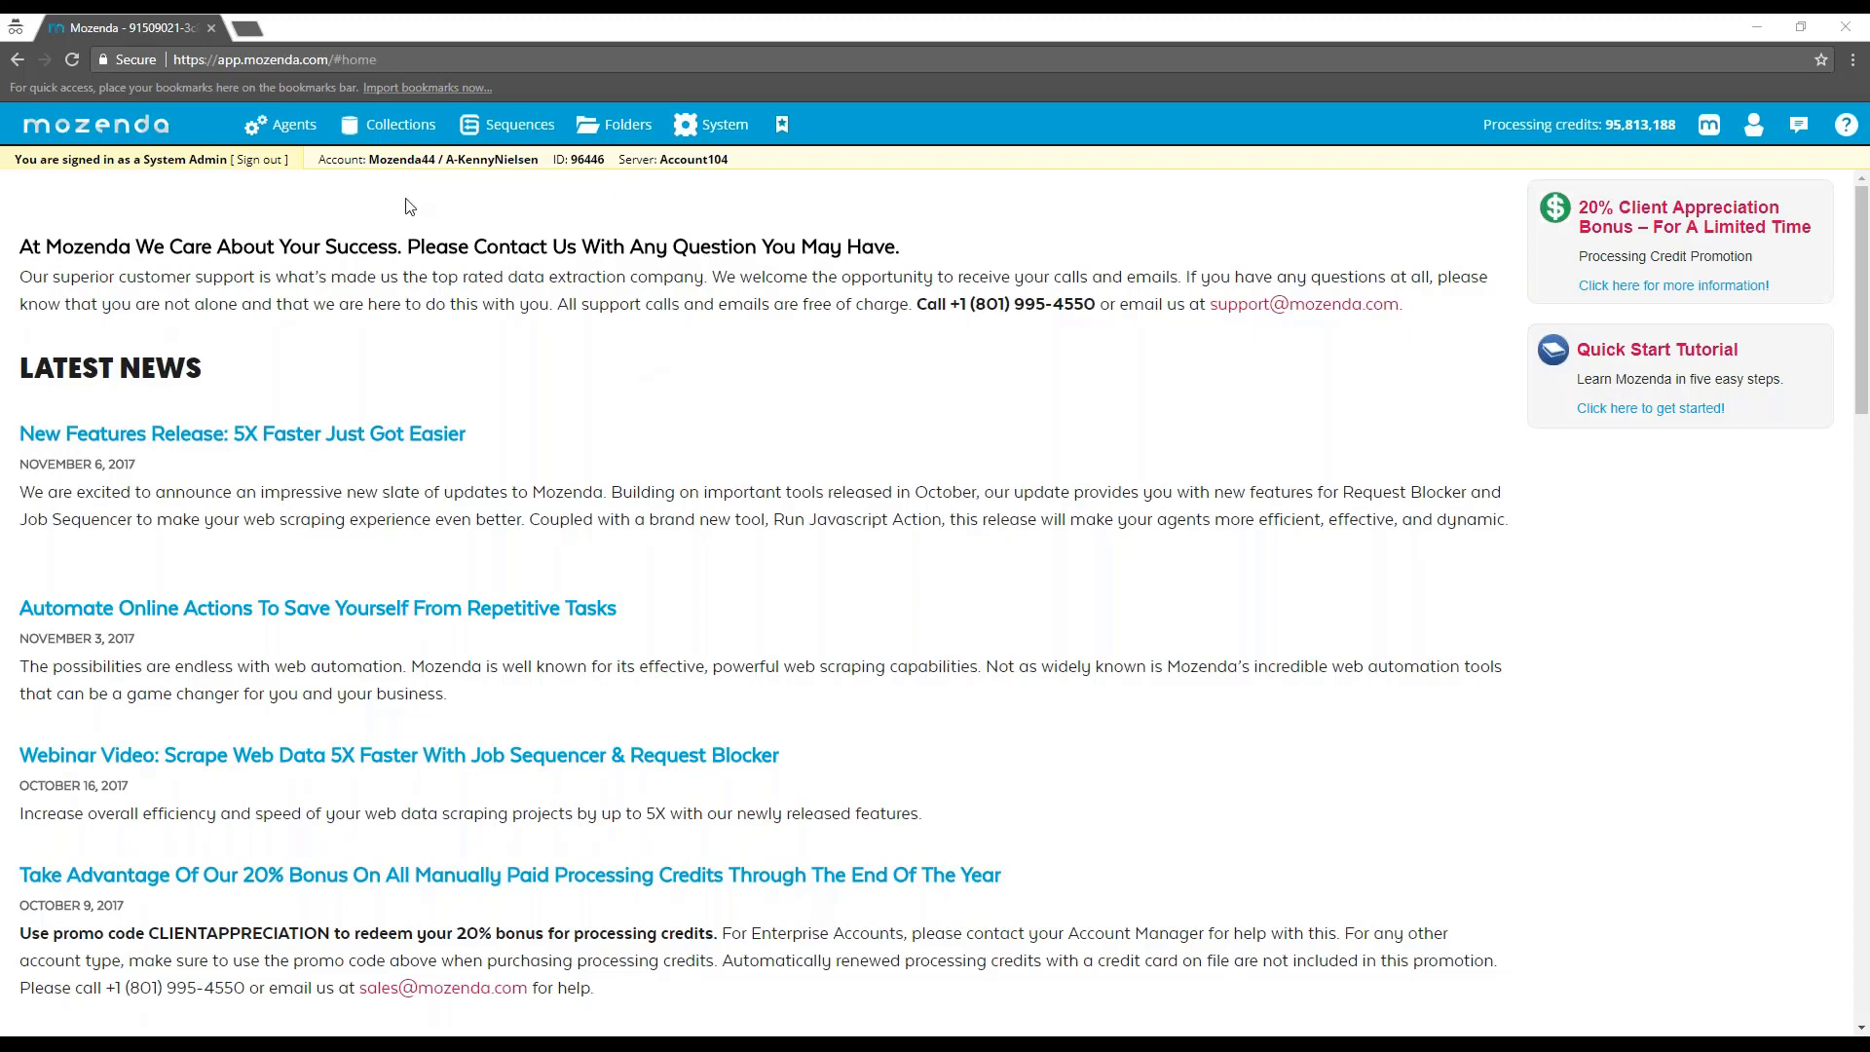
Open the Restaurants-1-100 sequence and review how its Run step divides the ZipCodes-100 data list into concurrent jobs.
left_click(511, 126)
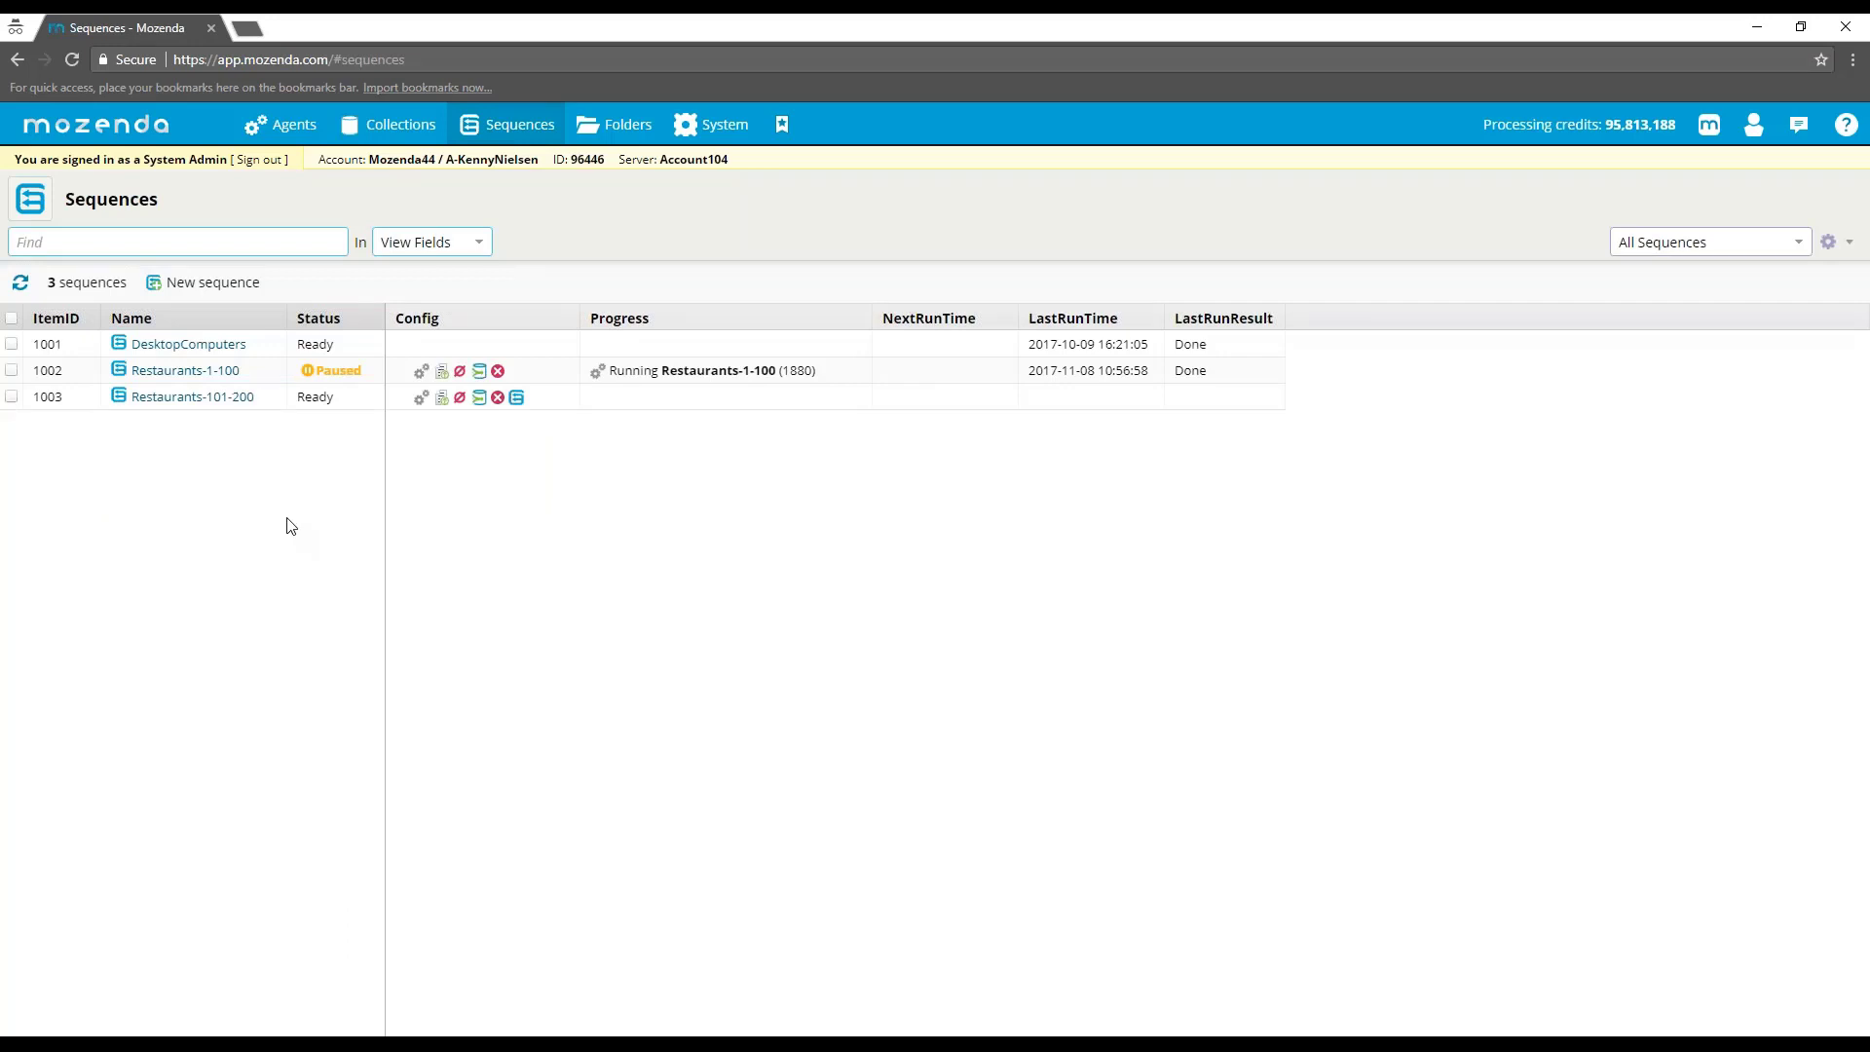
left_click(185, 372)
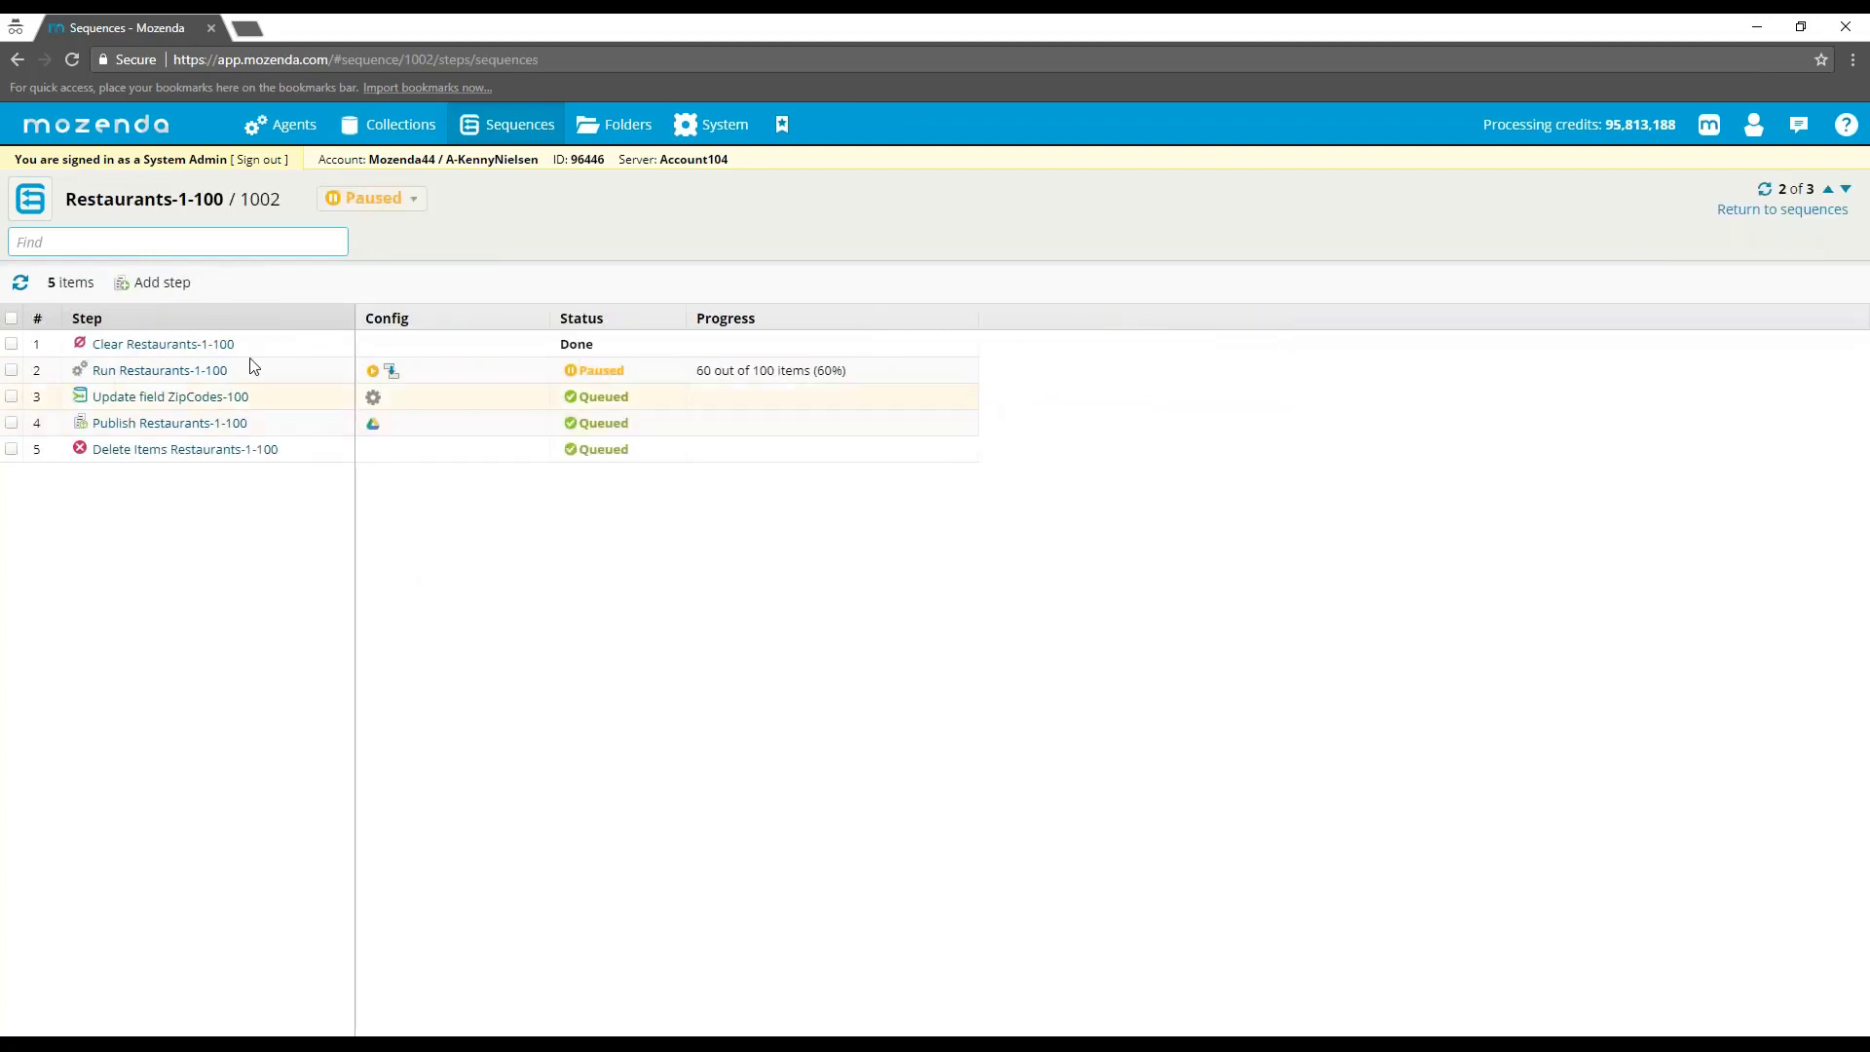
left_click(184, 292)
left_click(153, 371)
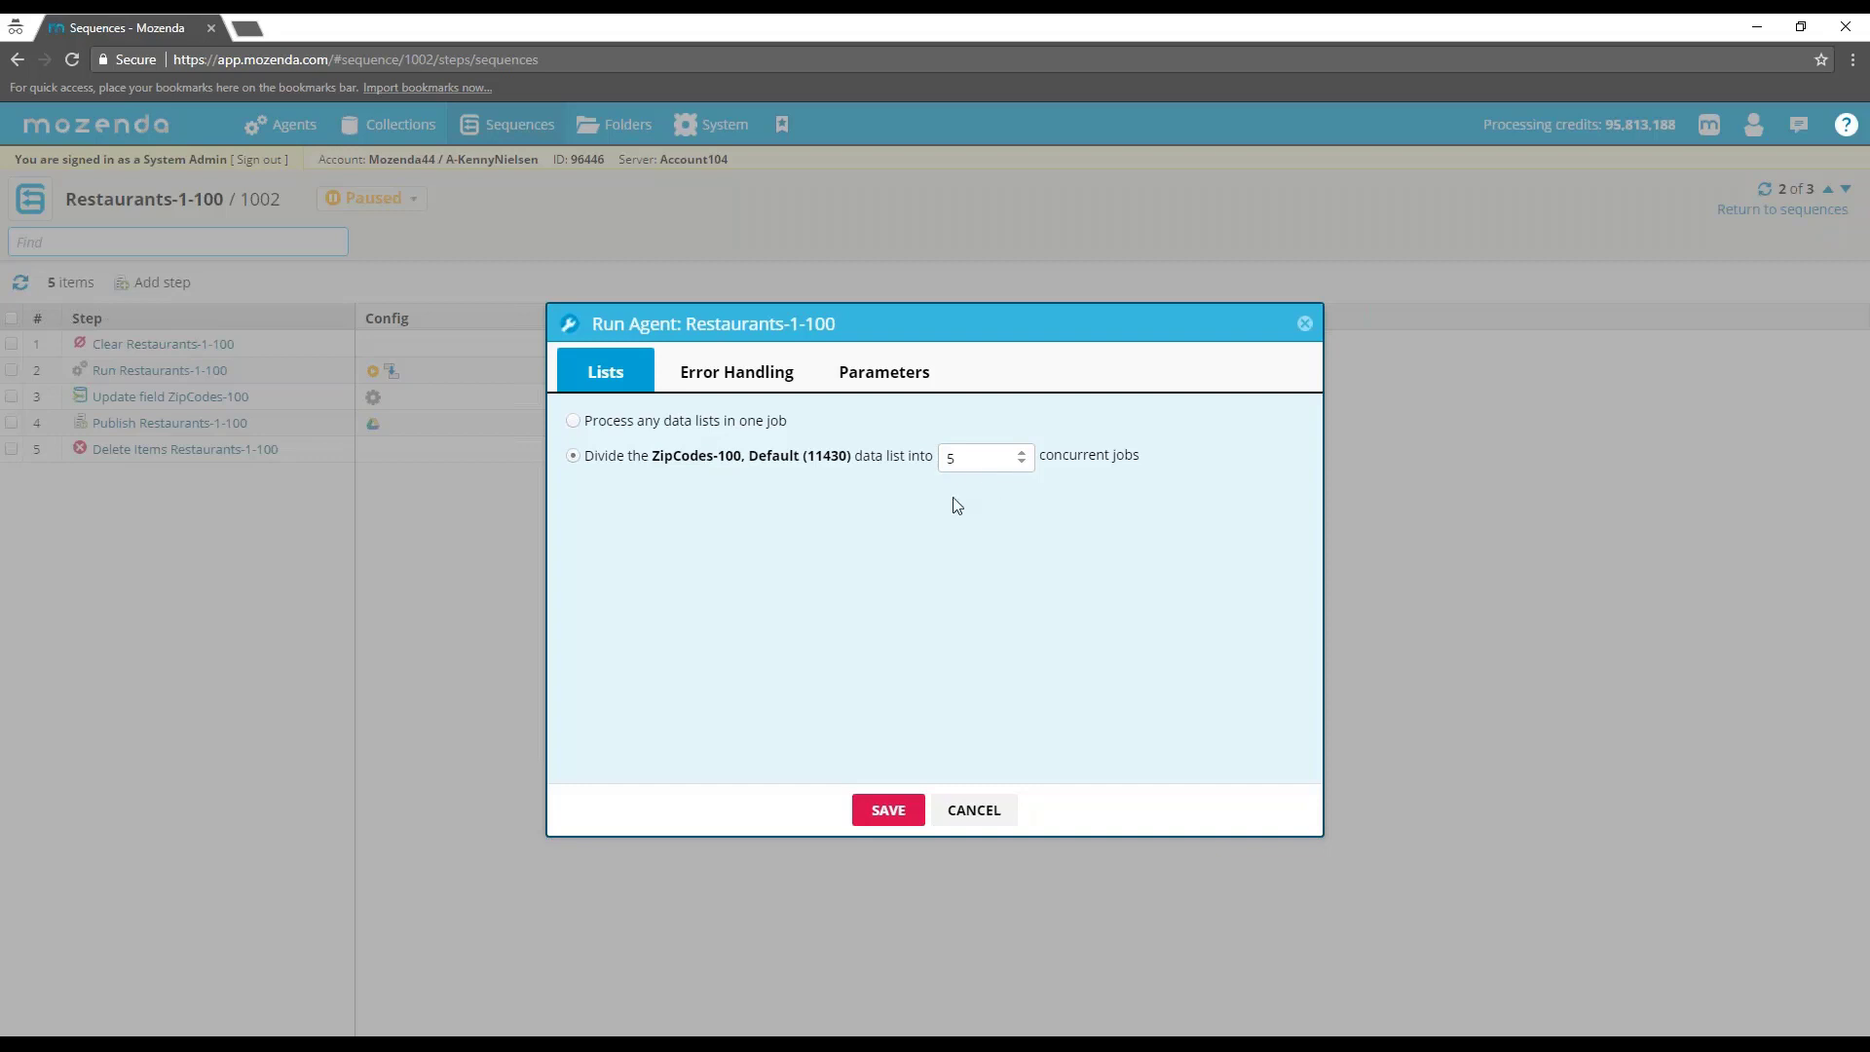
left_click(969, 811)
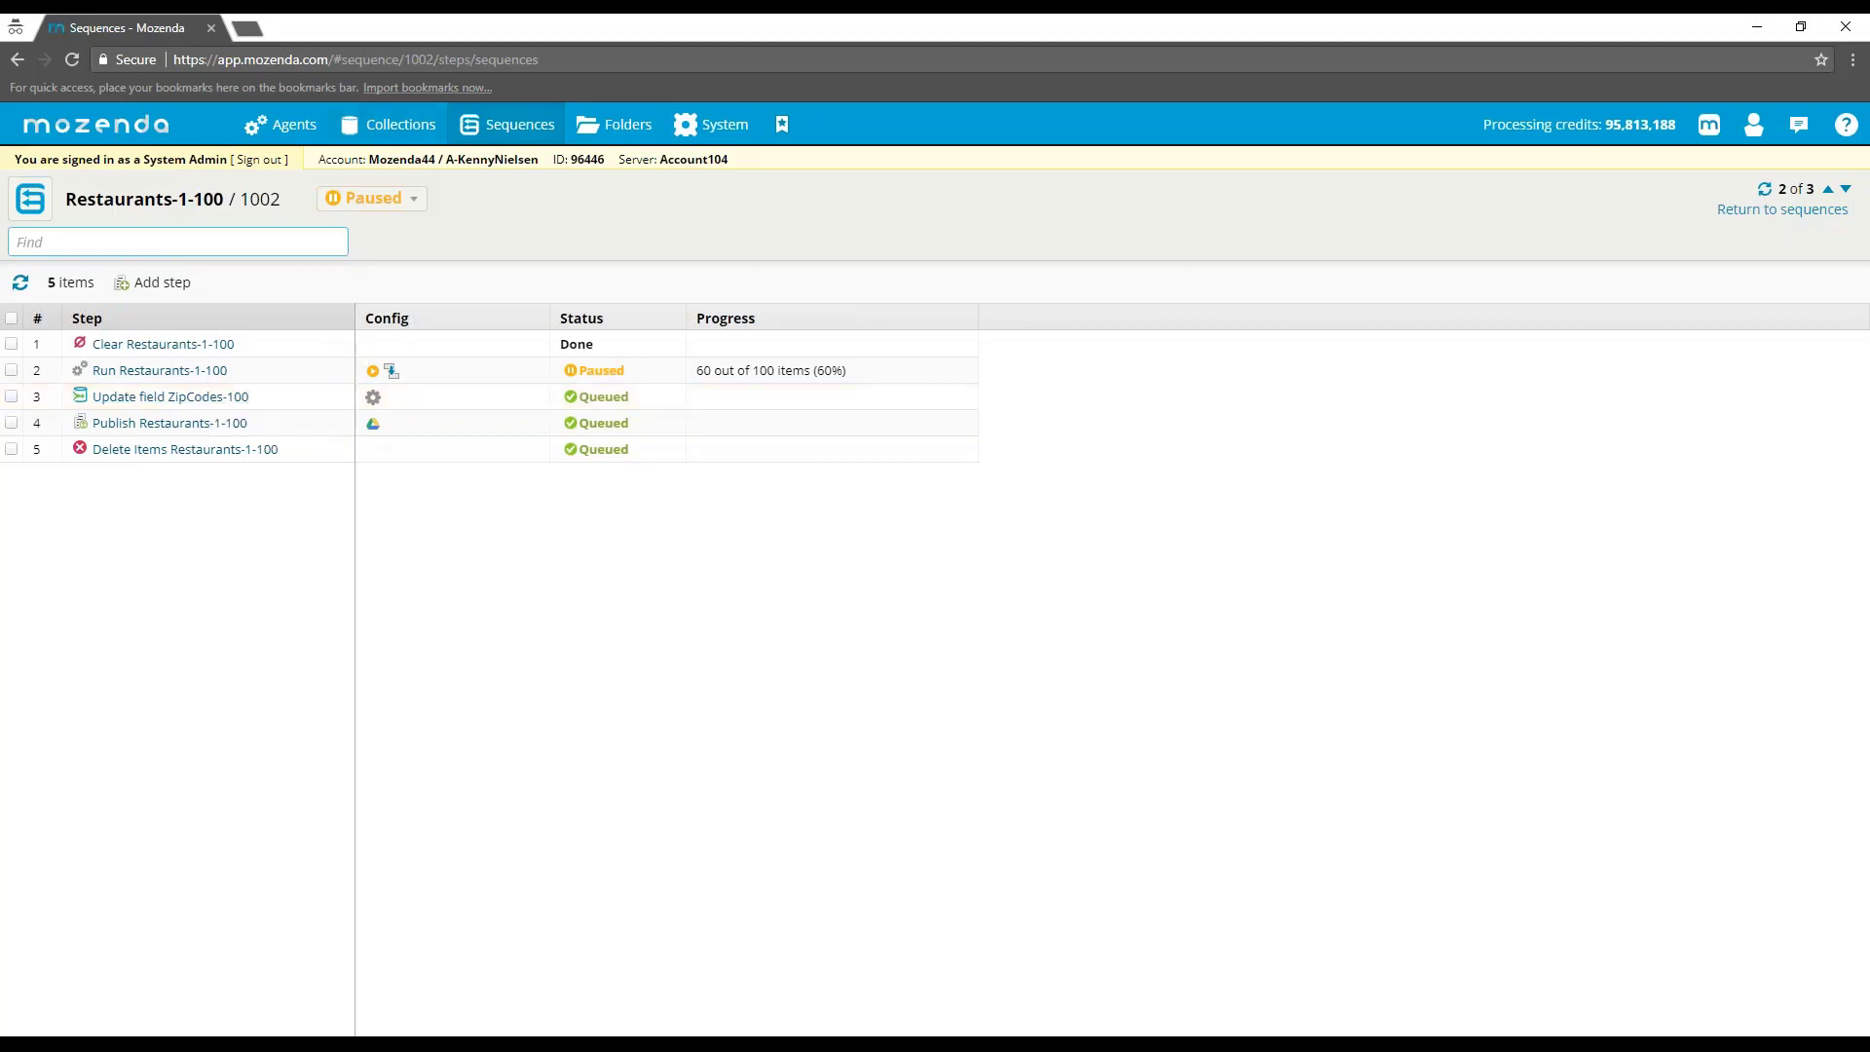
Open the ZipCodes-100 collection and examine the values in its Completed field.
left_click(389, 142)
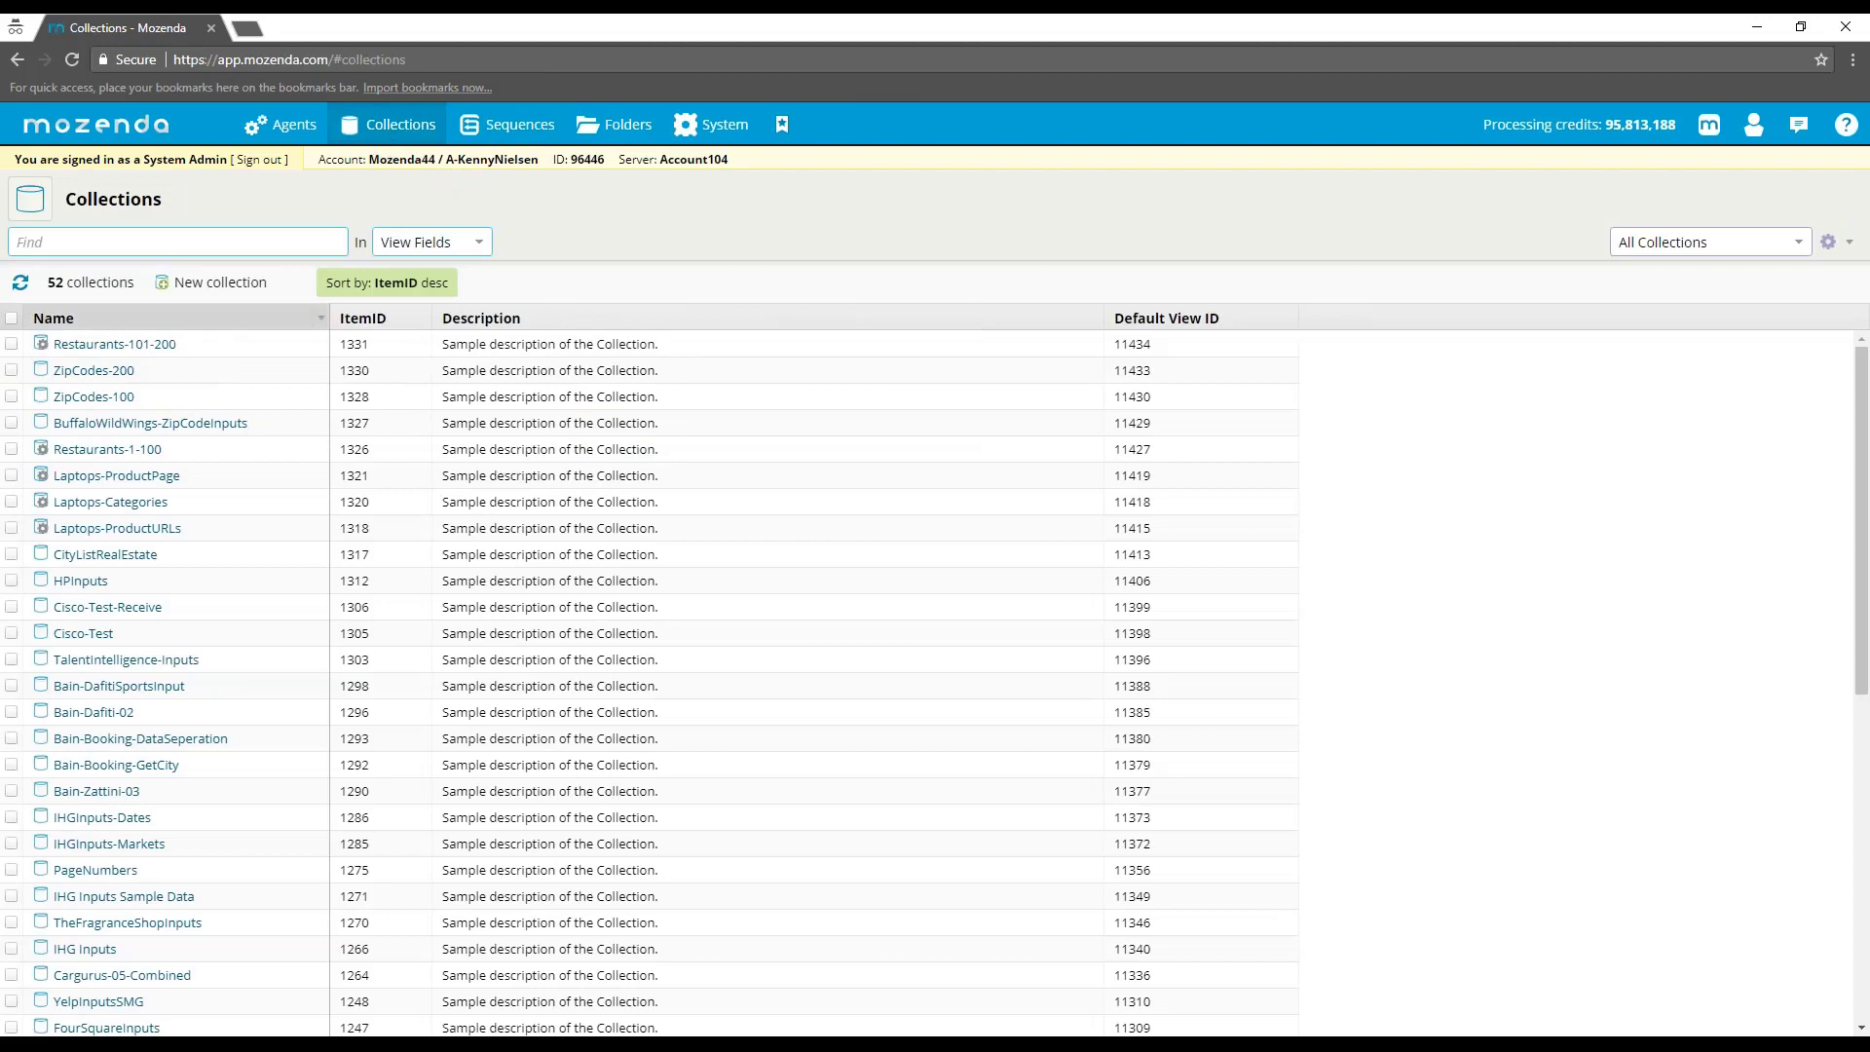
left_click(94, 399)
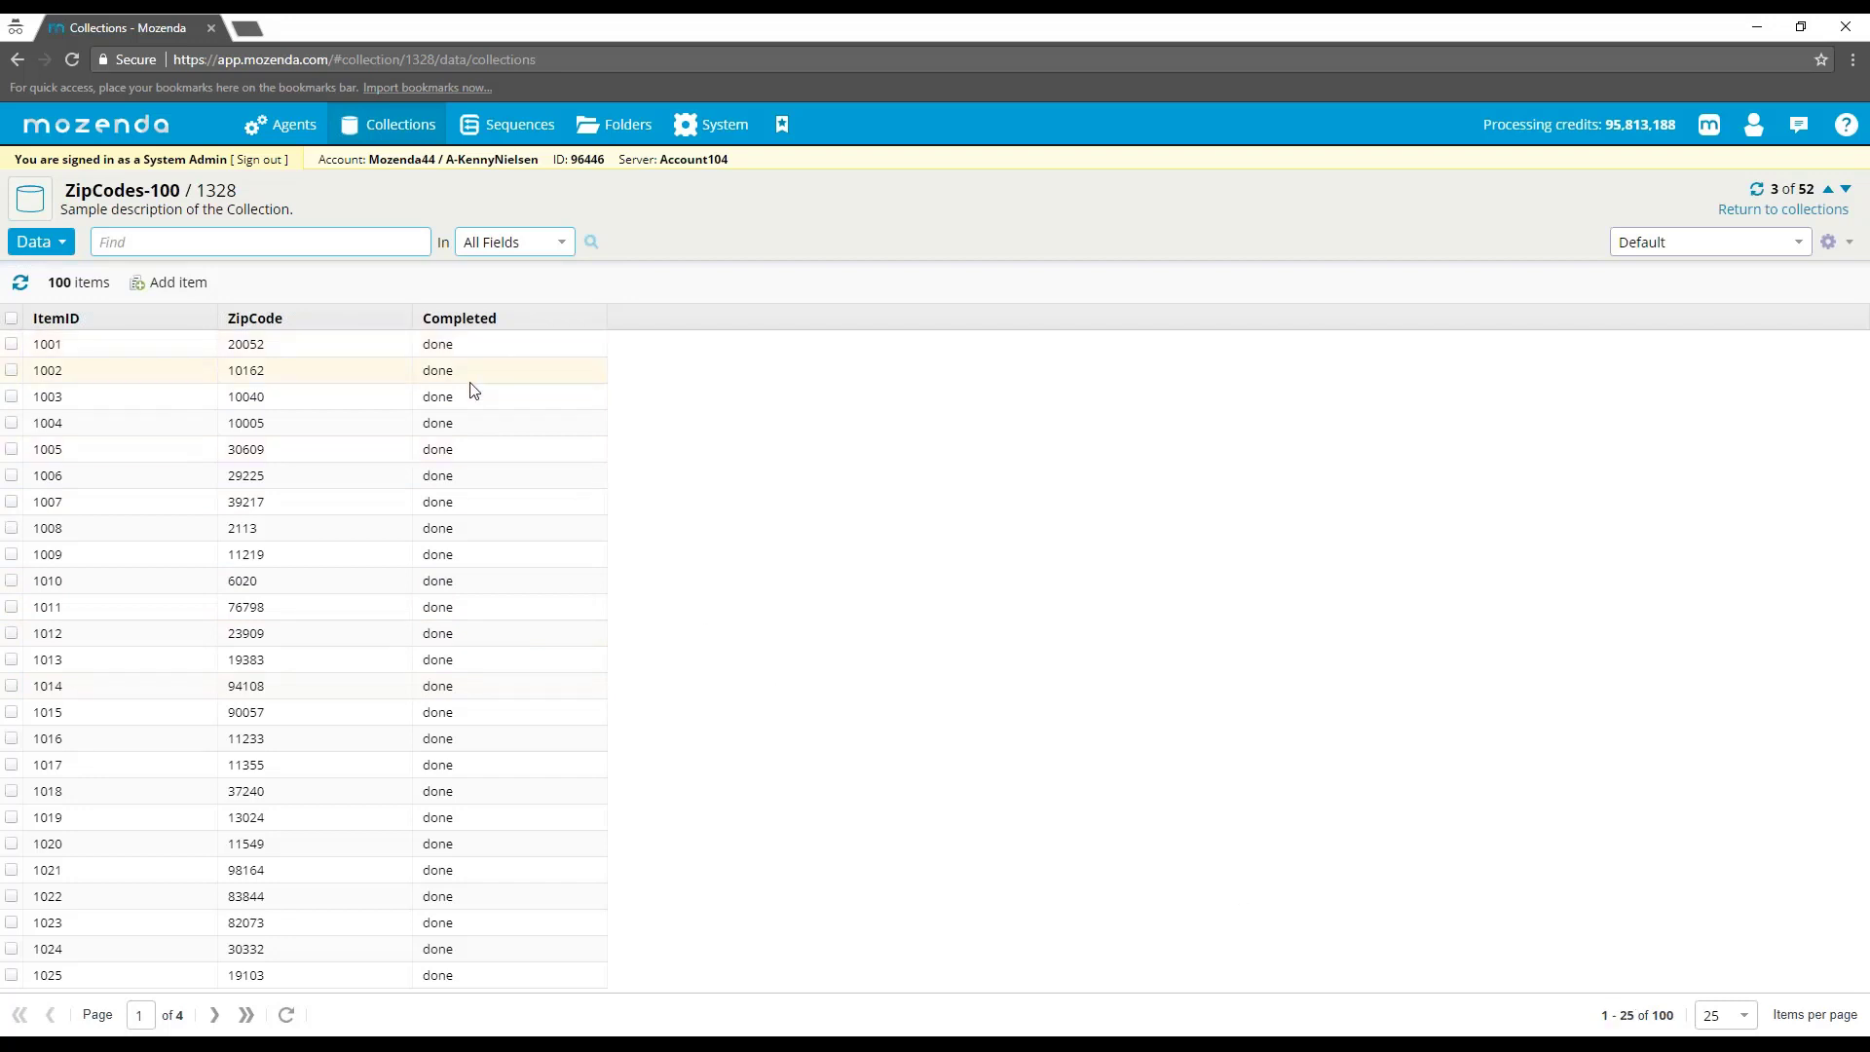
Return to the Restaurants-1-100 sequence and review the settings of its Update field and Delete Items steps.
left_click(506, 124)
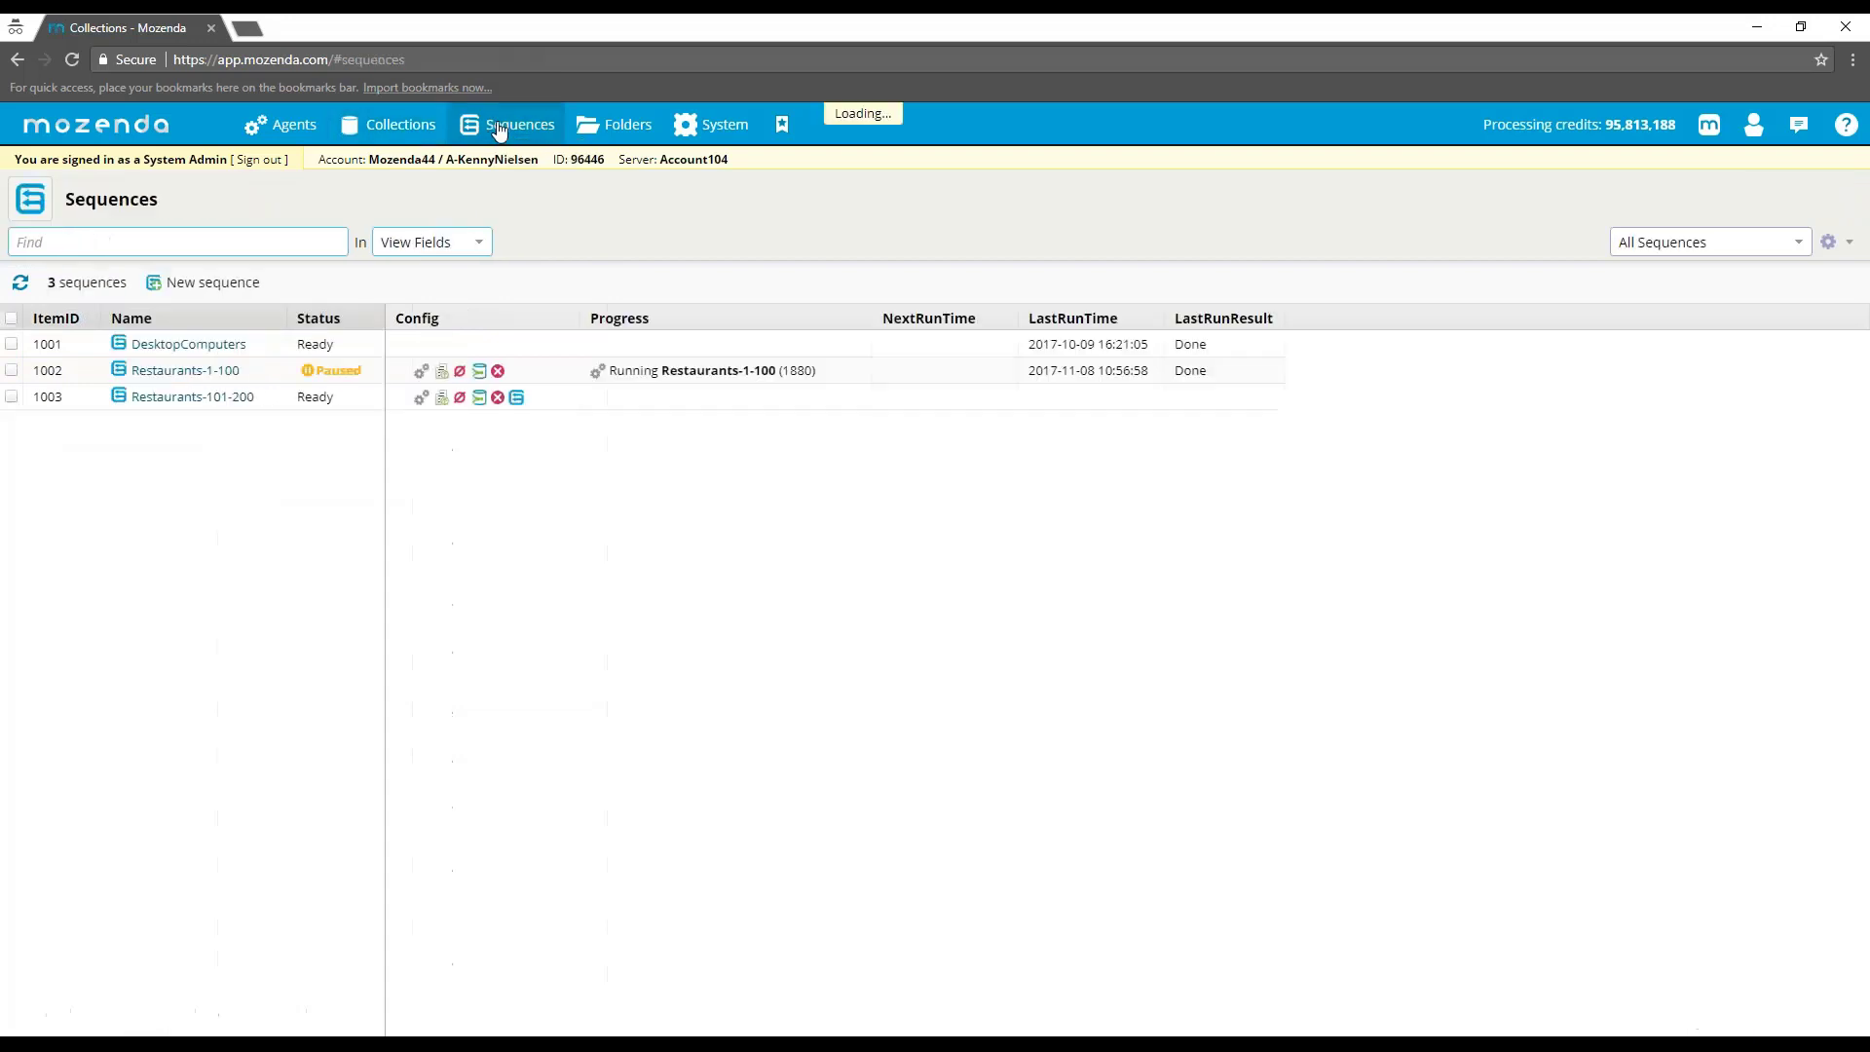
left_click(180, 372)
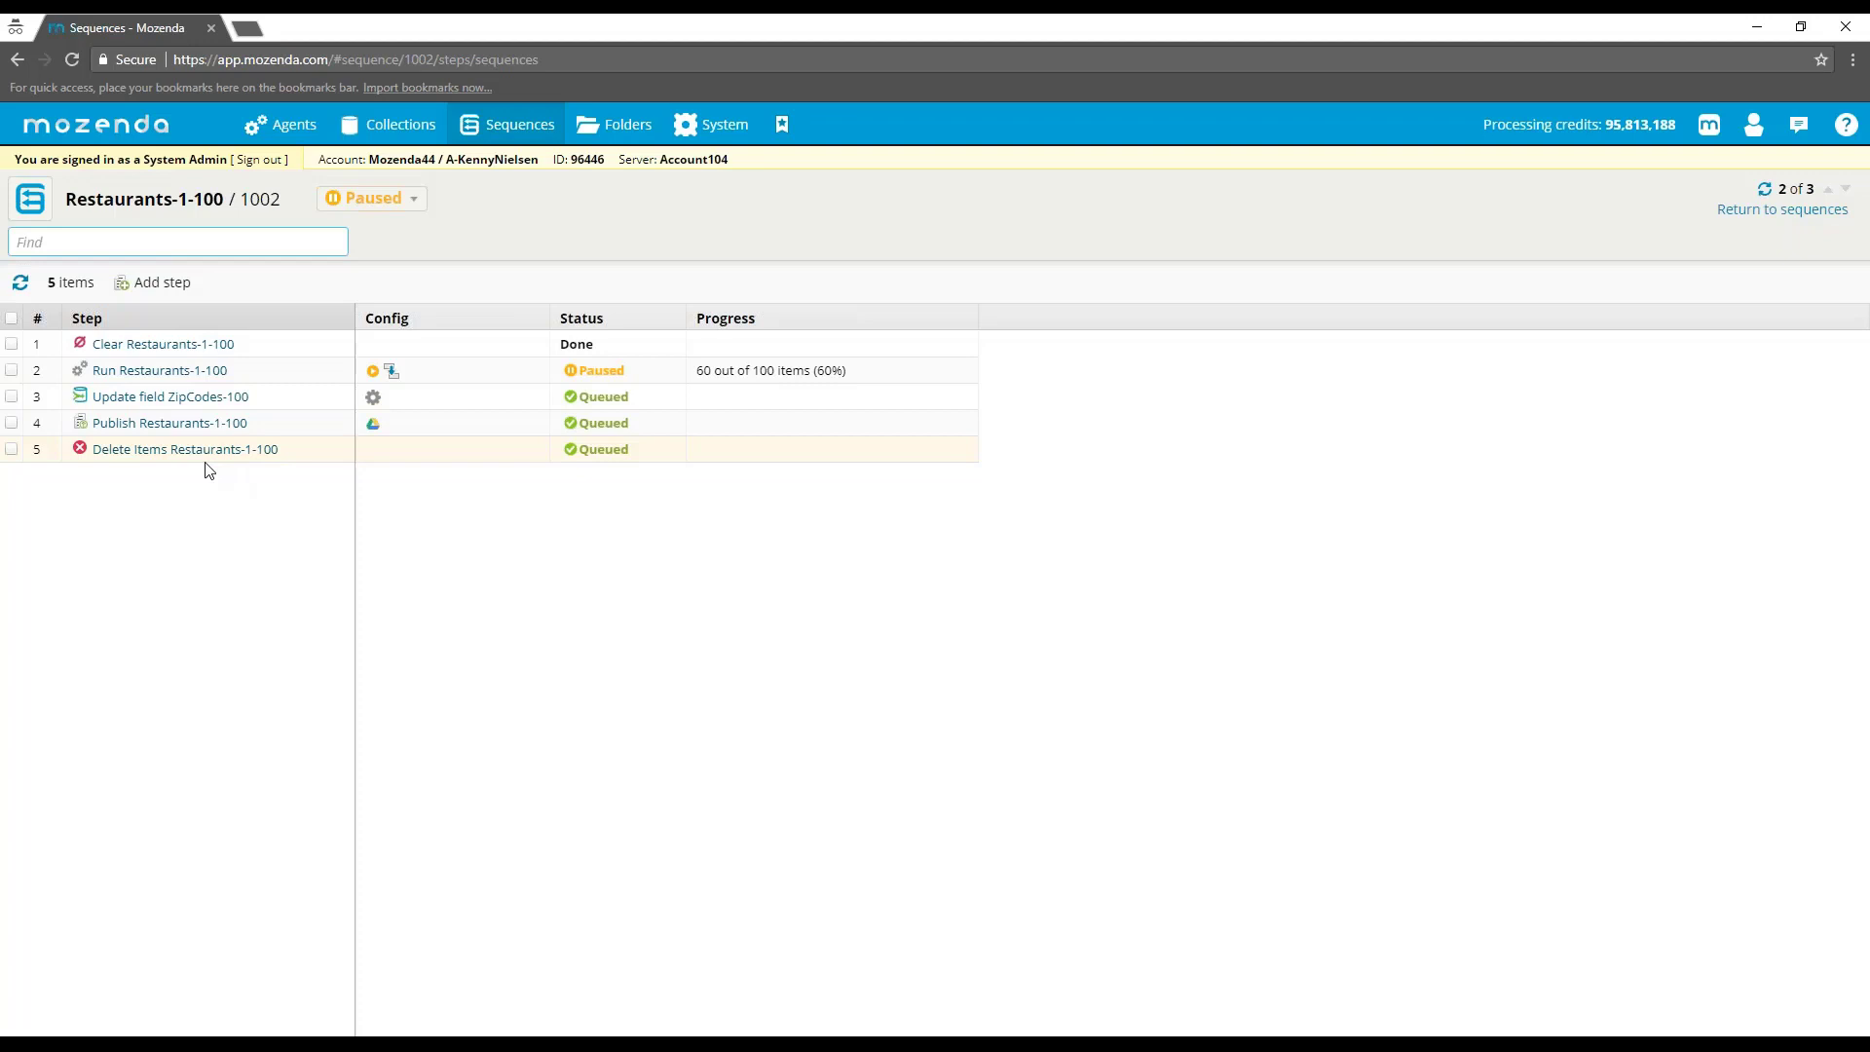
left_click(187, 397)
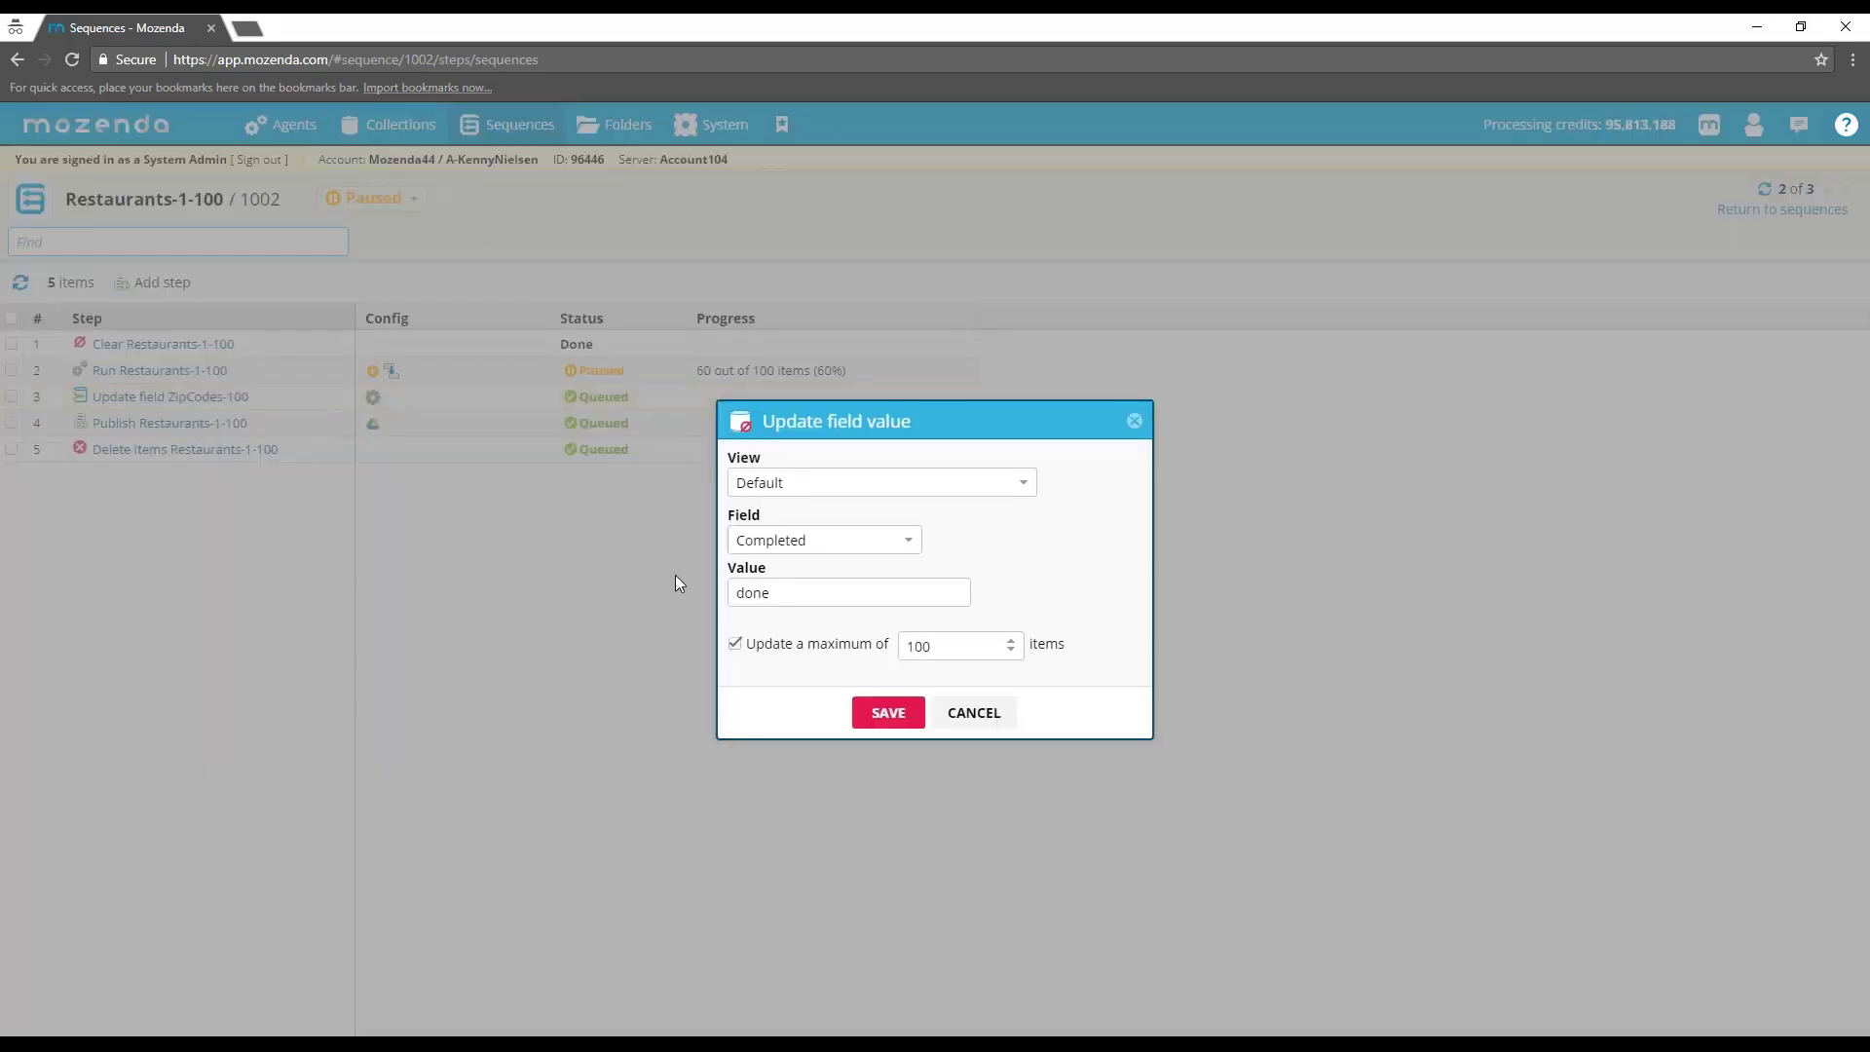
key("Tab")
left_click(785, 544)
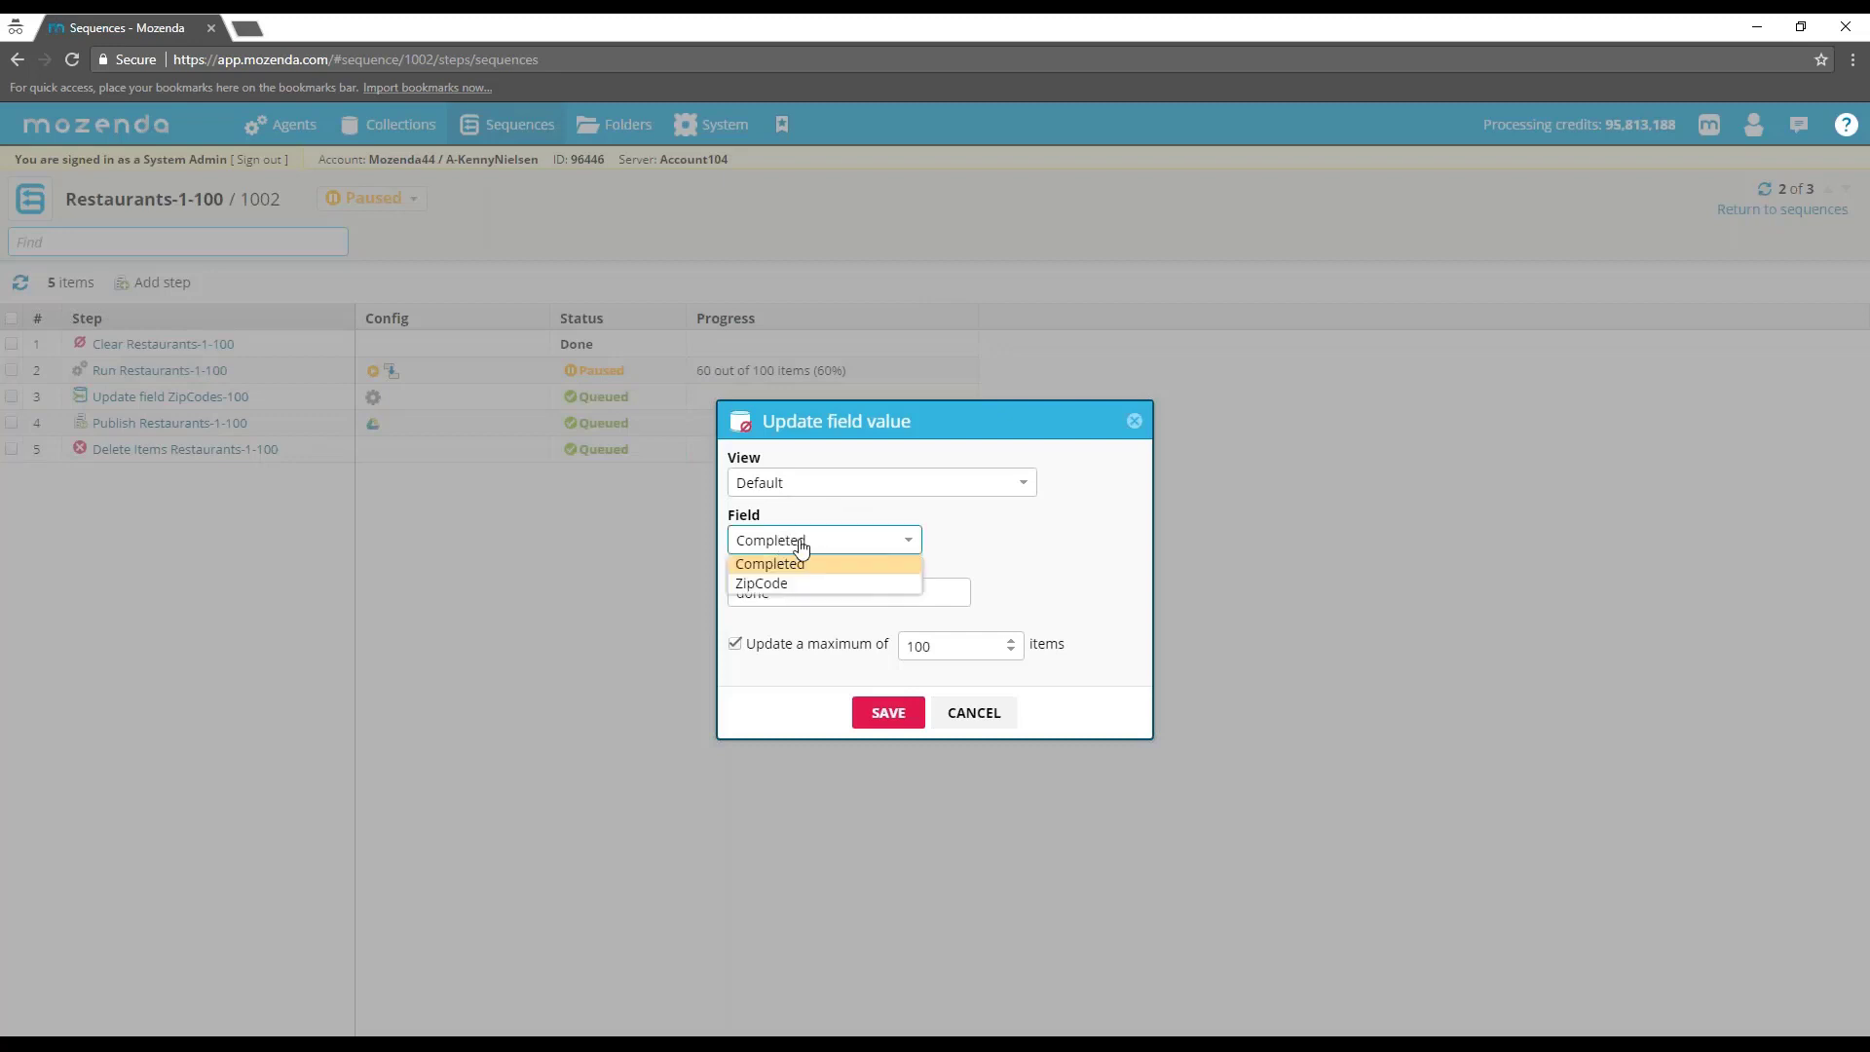
left_click(799, 541)
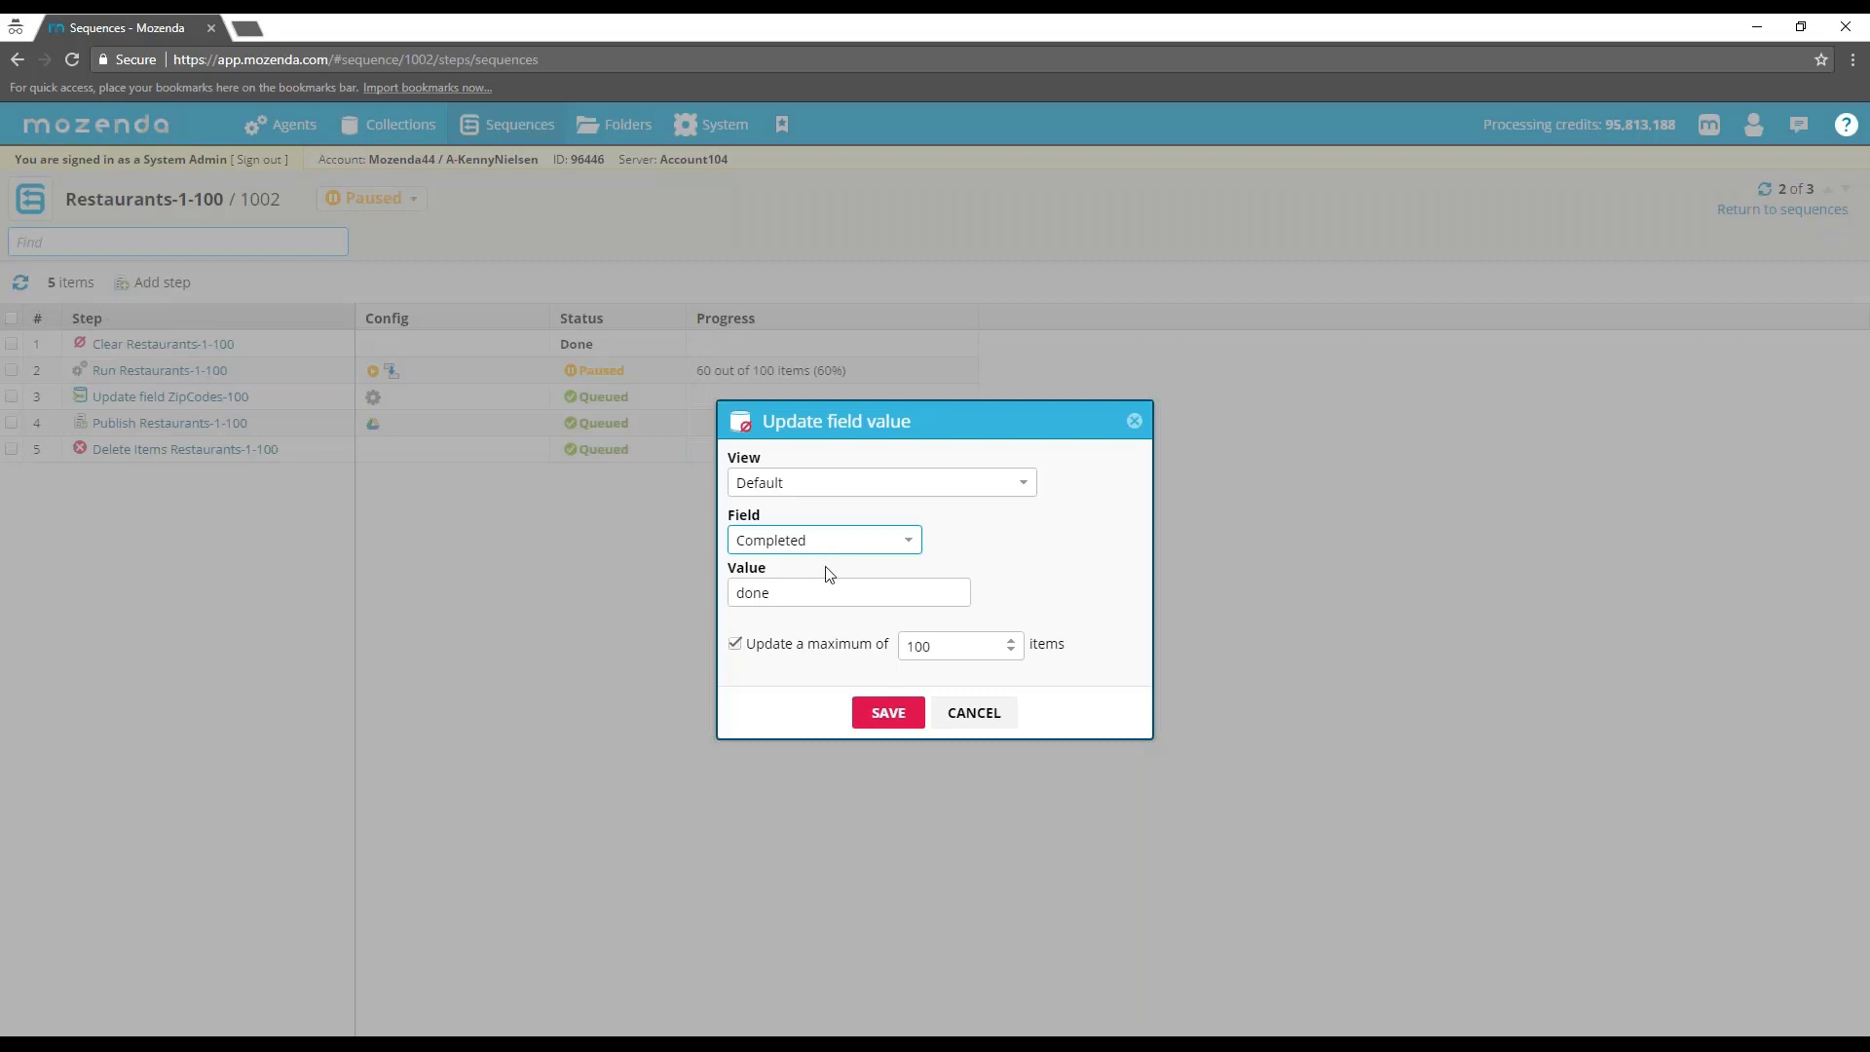
left_click(973, 712)
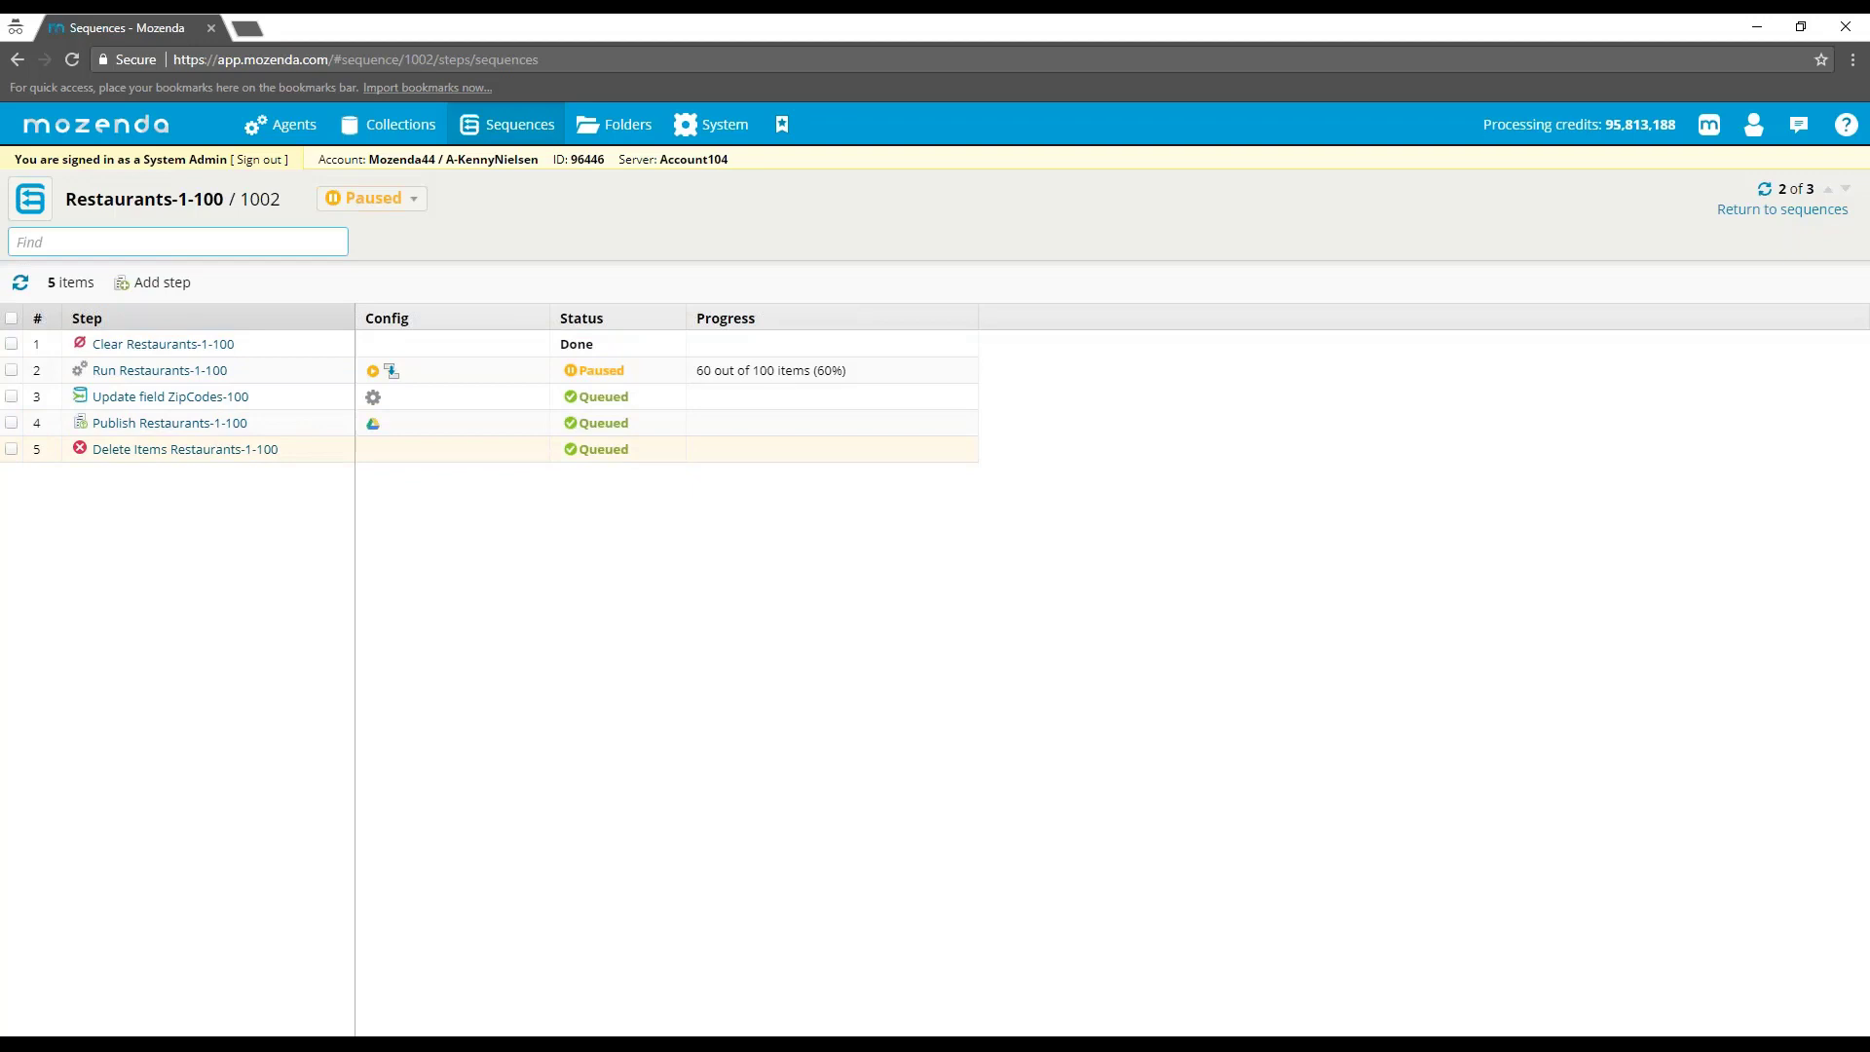
left_click(168, 453)
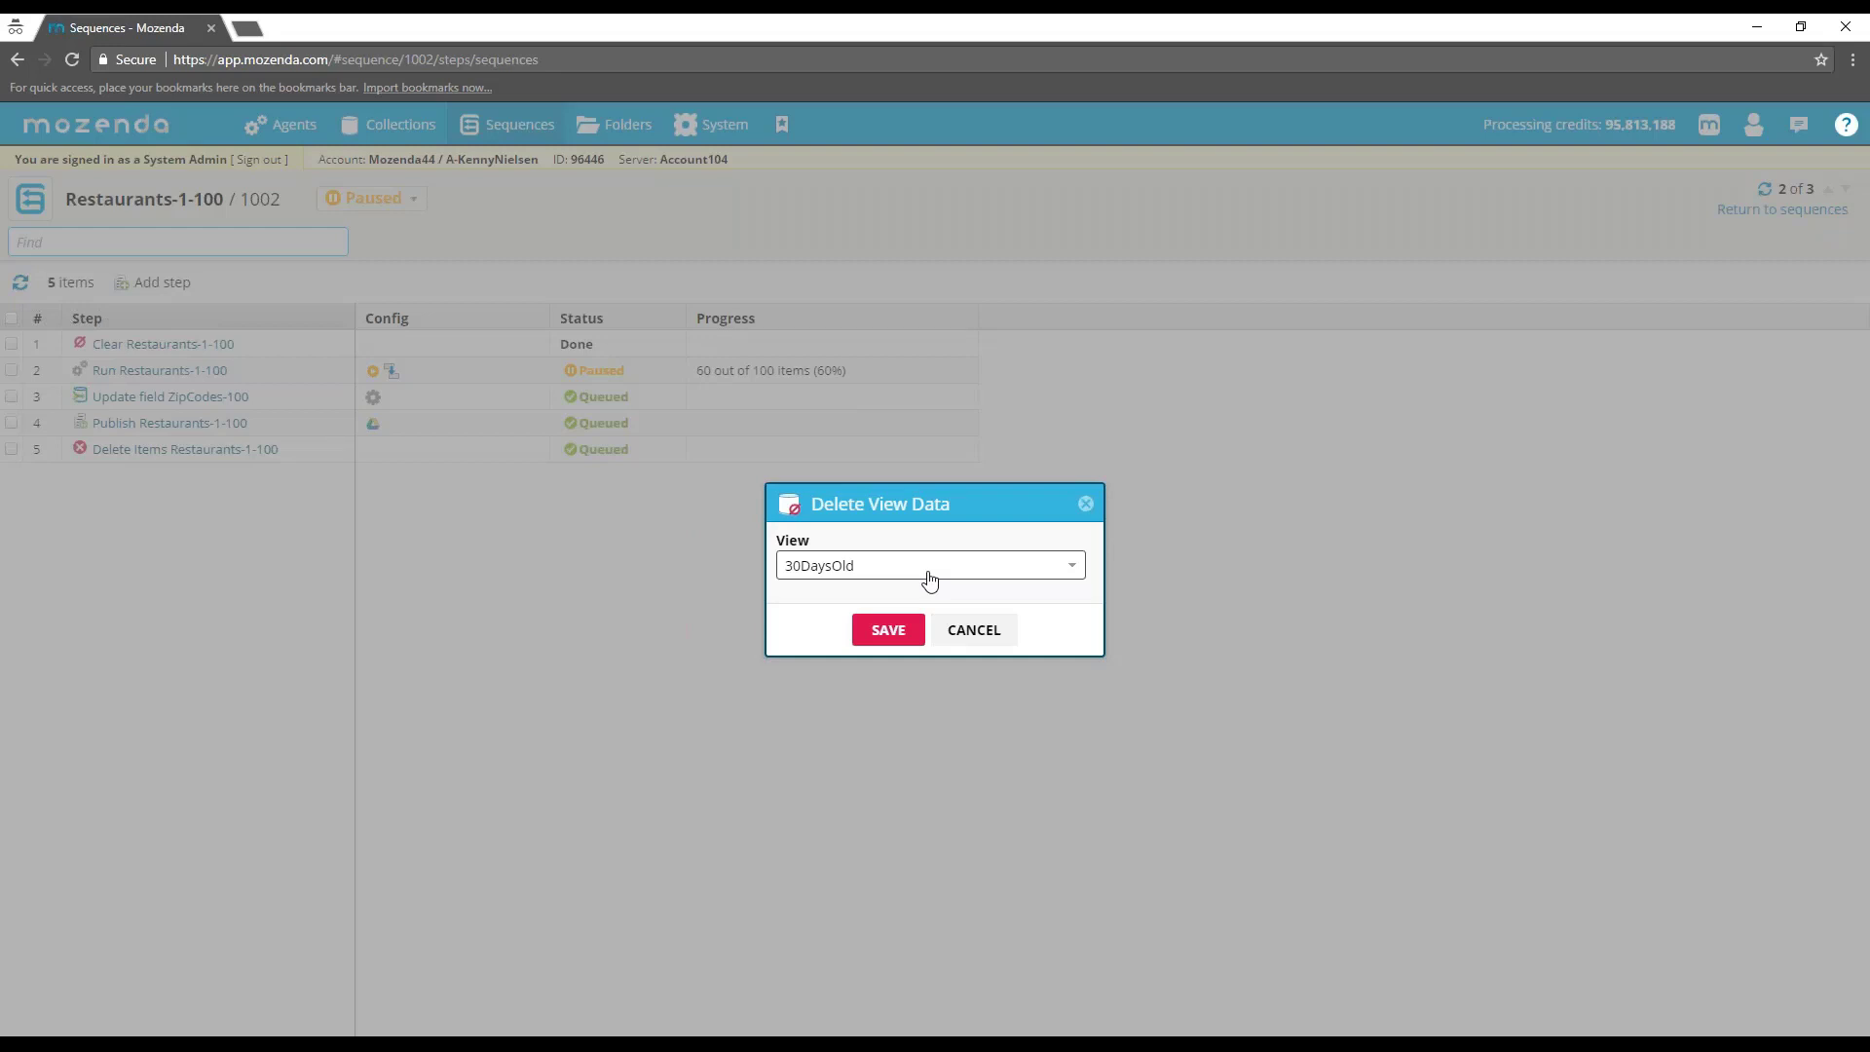
left_click(965, 627)
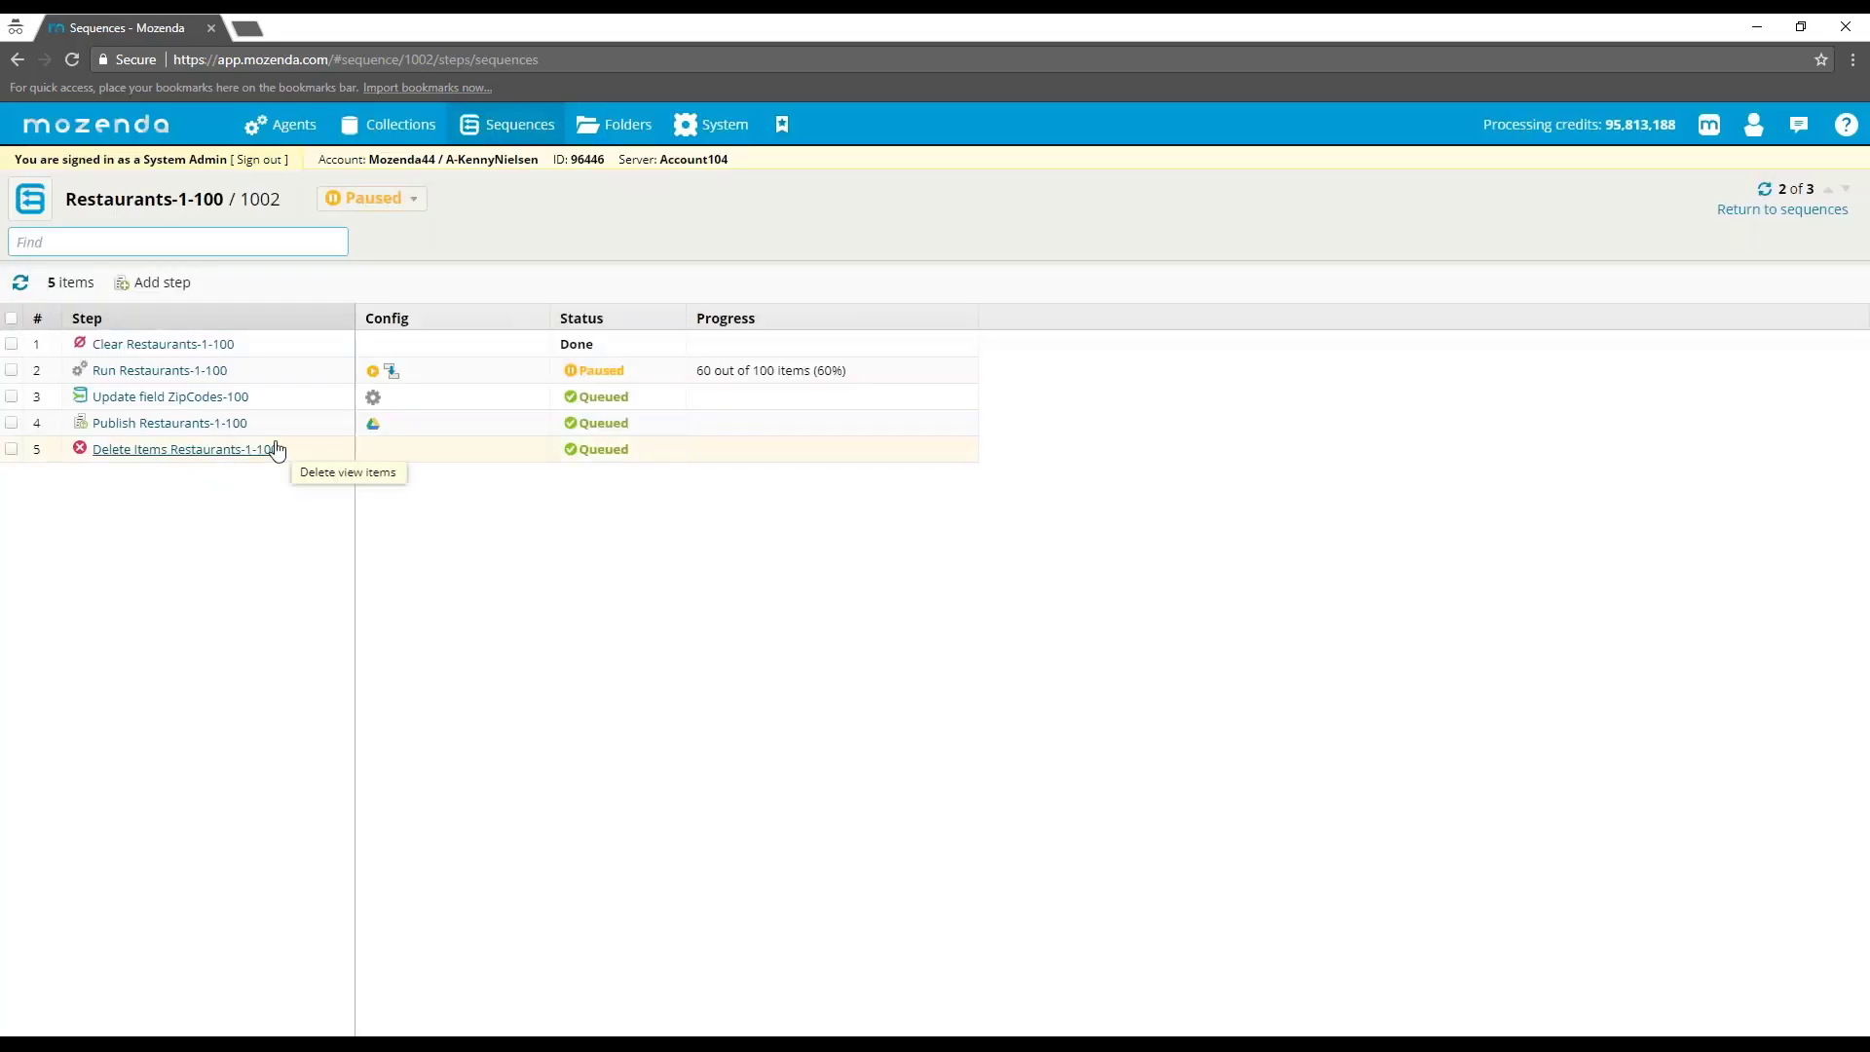
Add a step to the Restaurants-1-100 sequence that runs the Restaurants-101-200 sequence.
left_click(180, 290)
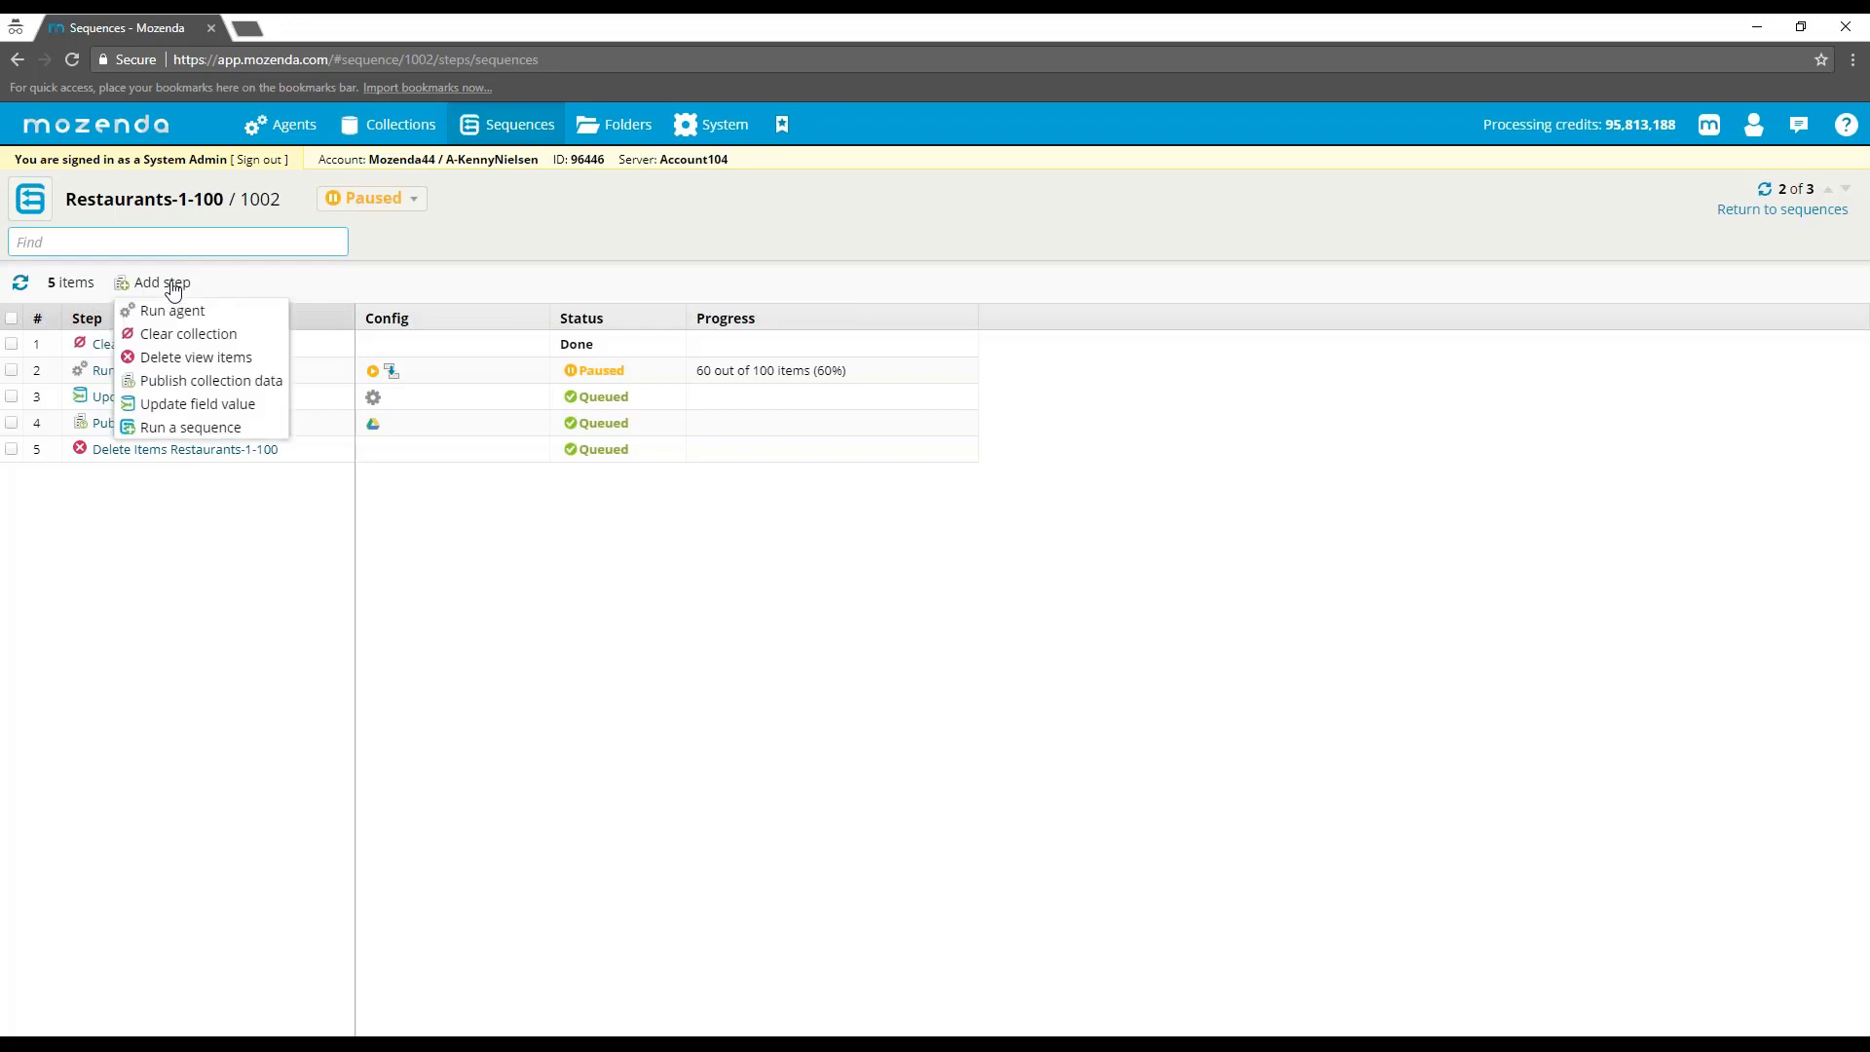
left_click(188, 429)
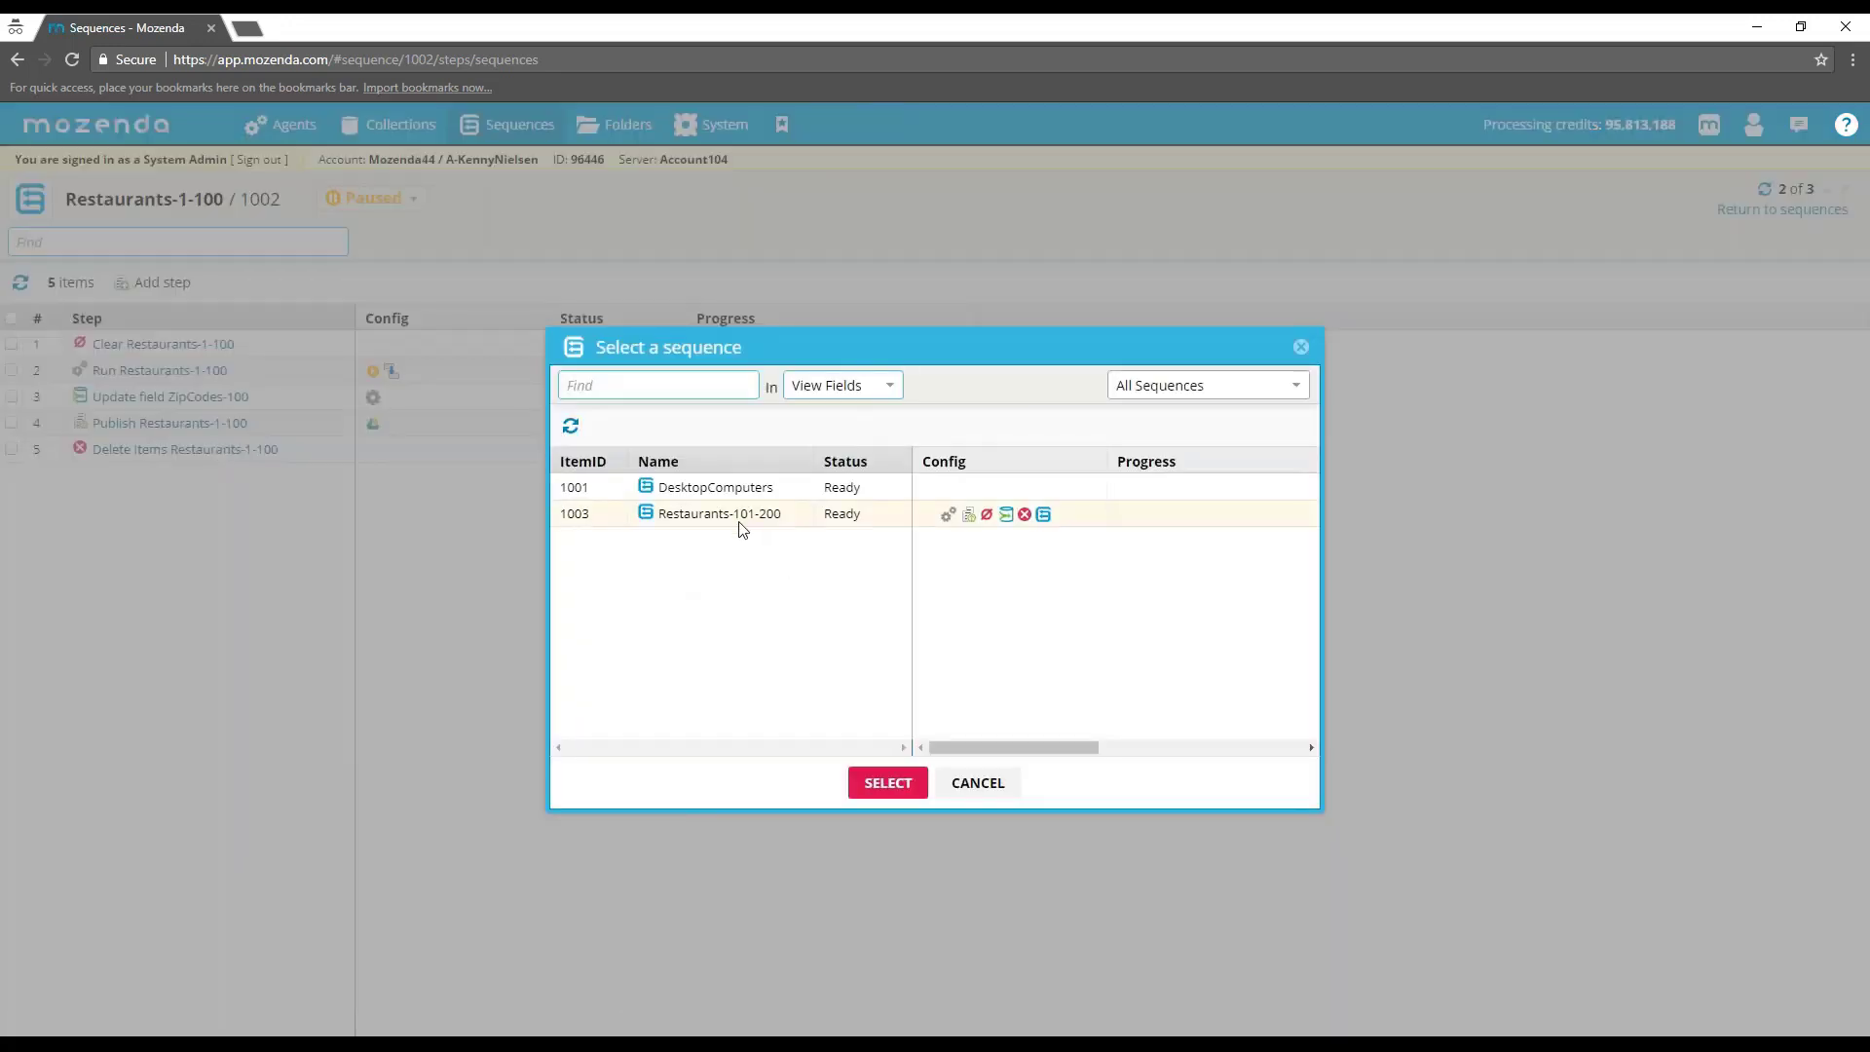
left_click(725, 516)
left_click(888, 783)
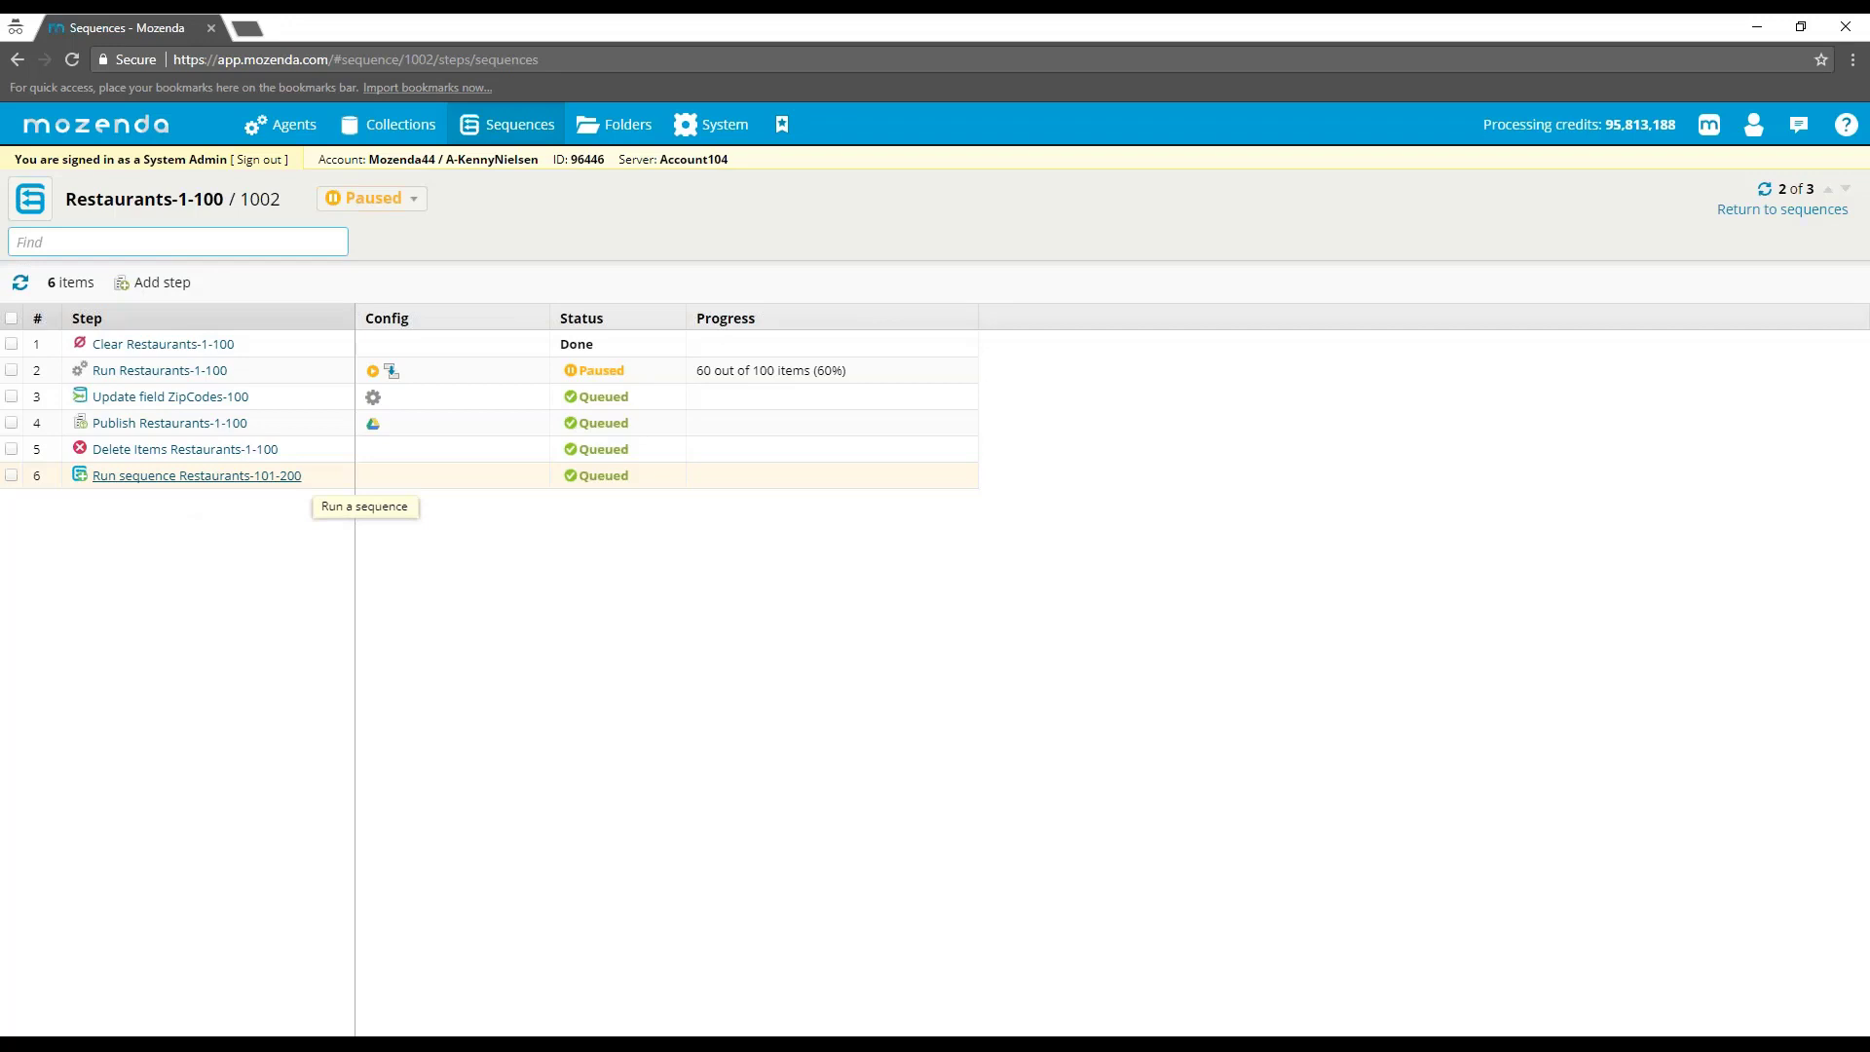
Return to the sequence list and open the Restaurants-101-200 sequence.
left_click(467, 132)
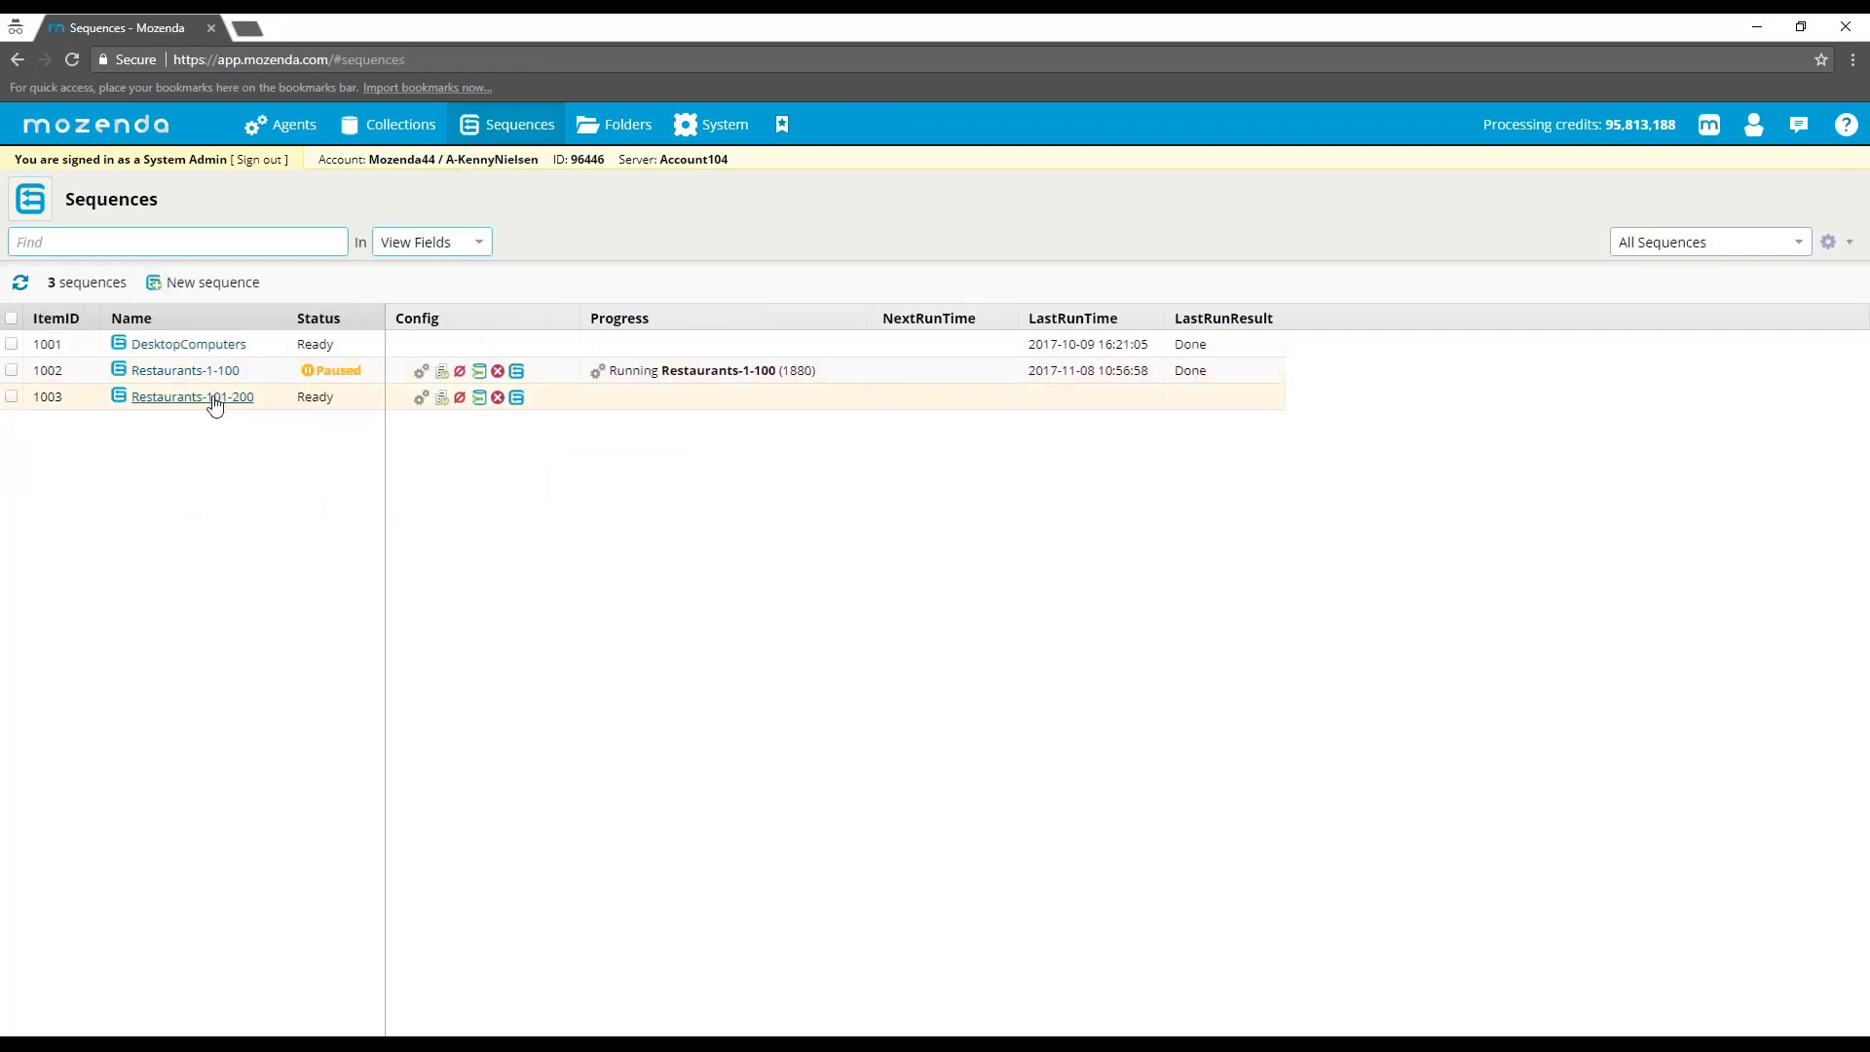
left_click(216, 407)
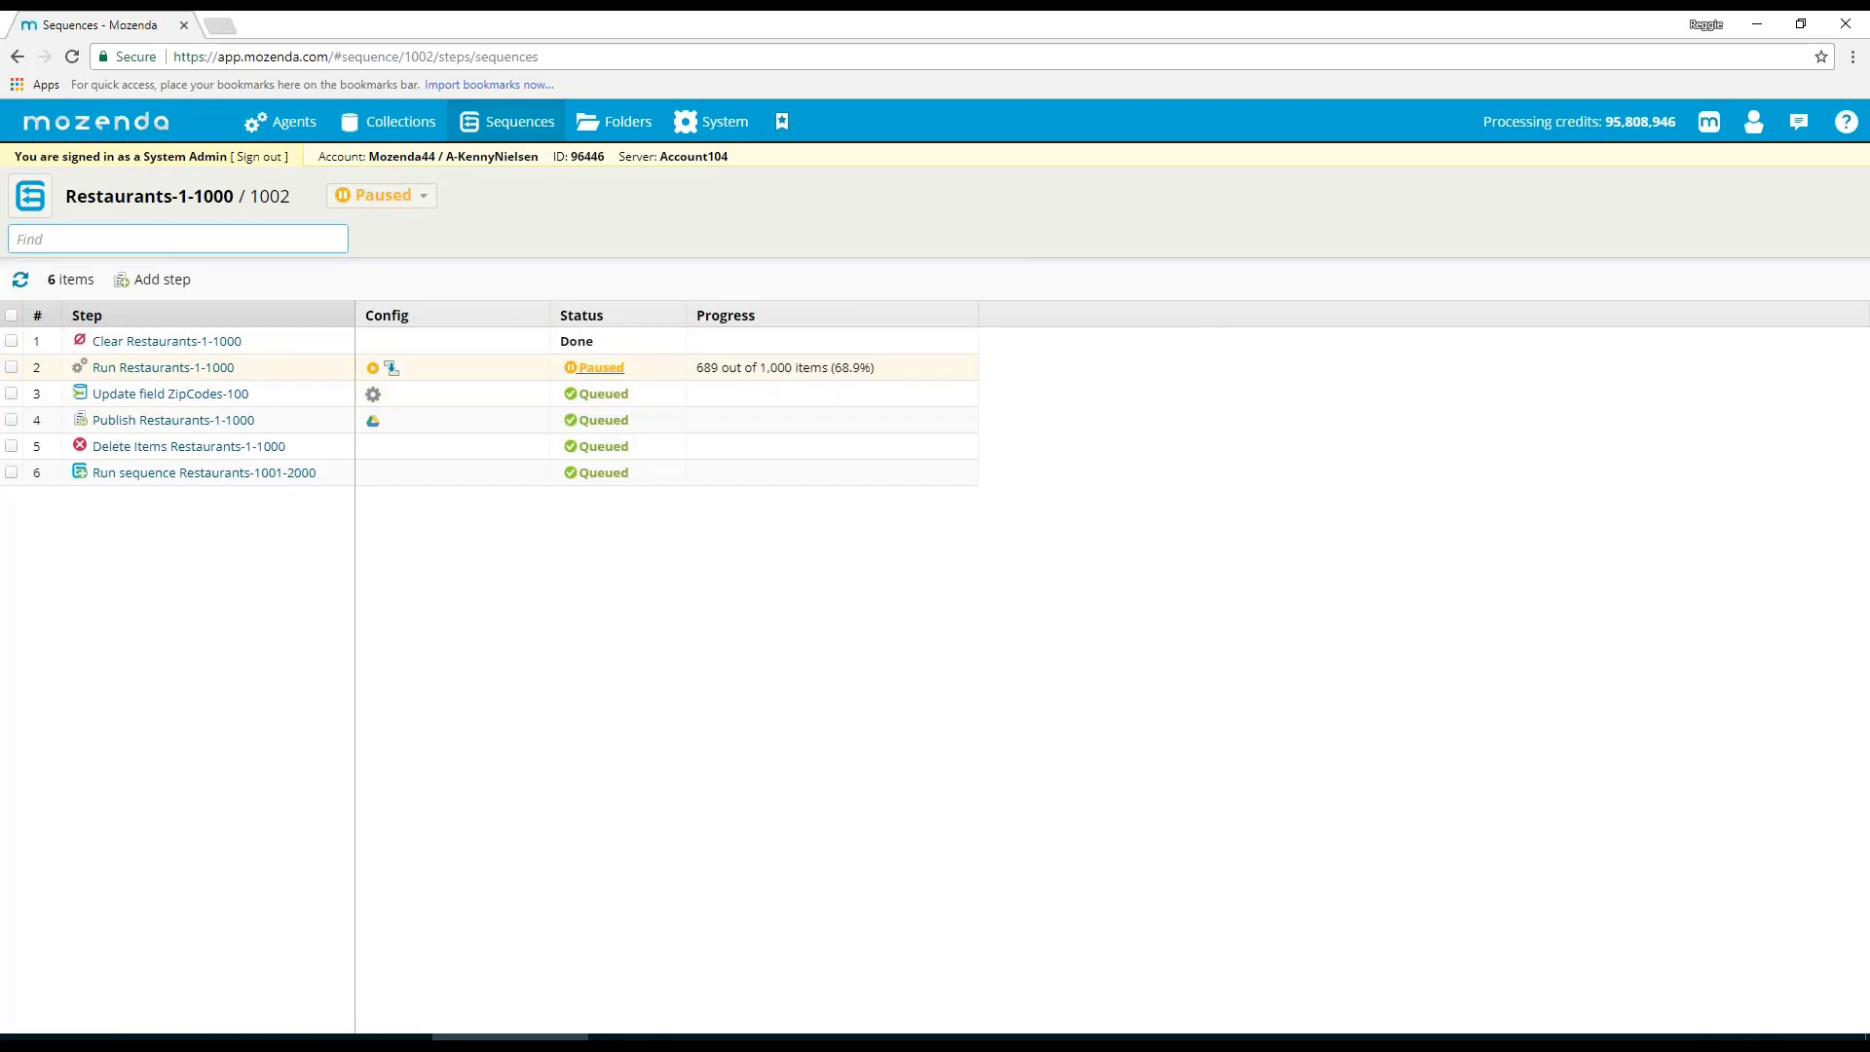
Open the jobs of the paused Run Restaurants-1-1000 step and deselect all selected jobs.
left_click(608, 372)
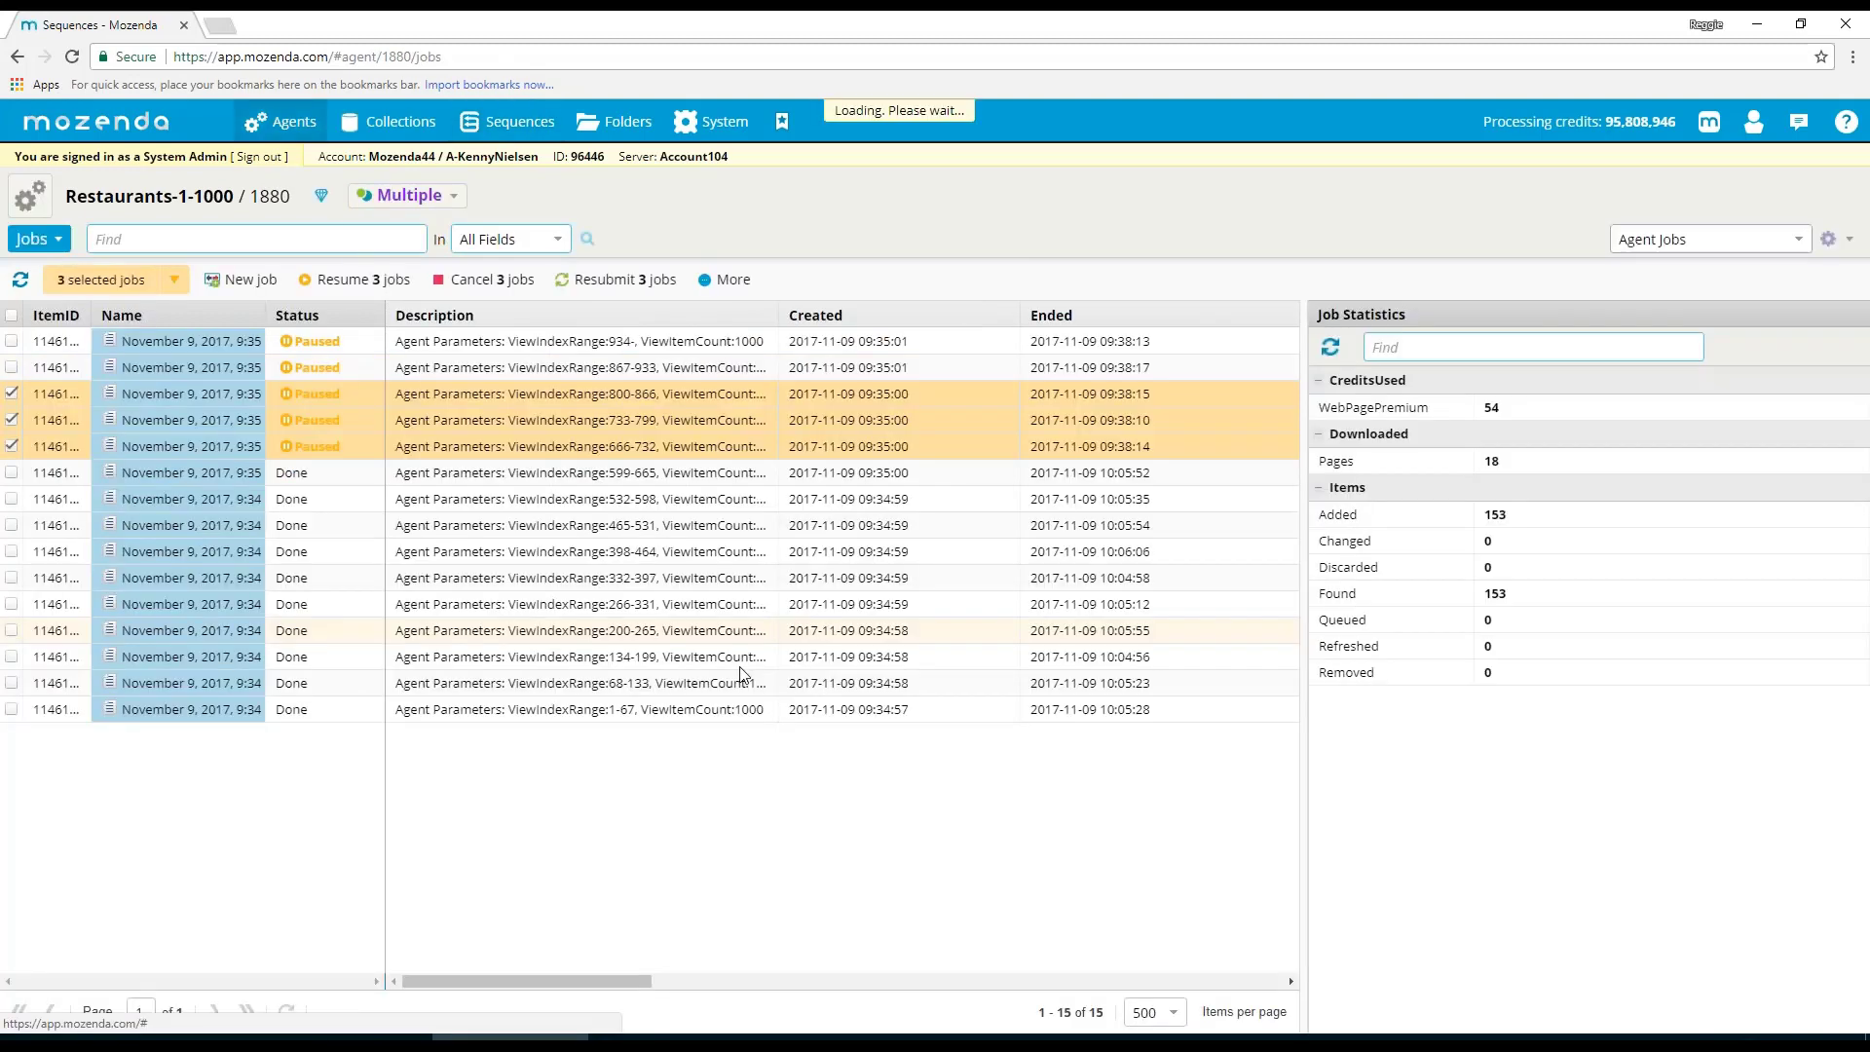
left_click(11, 393)
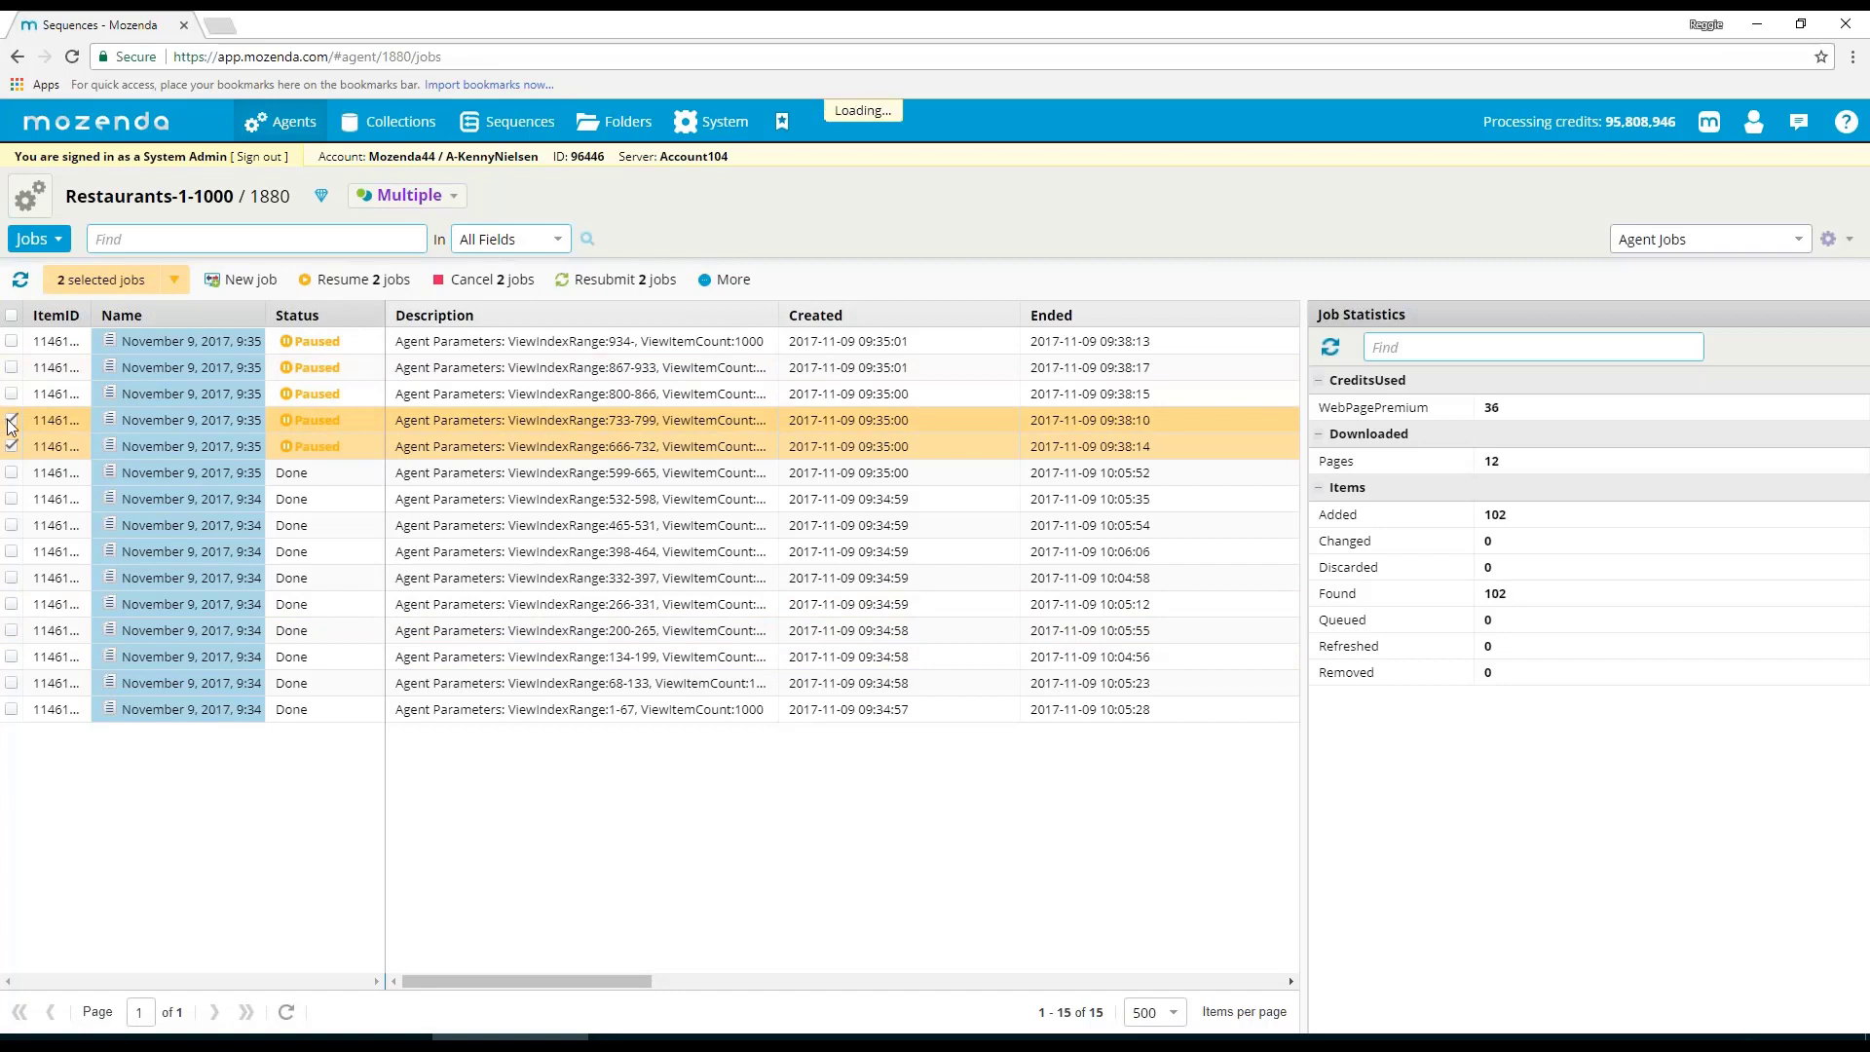
left_click(11, 419)
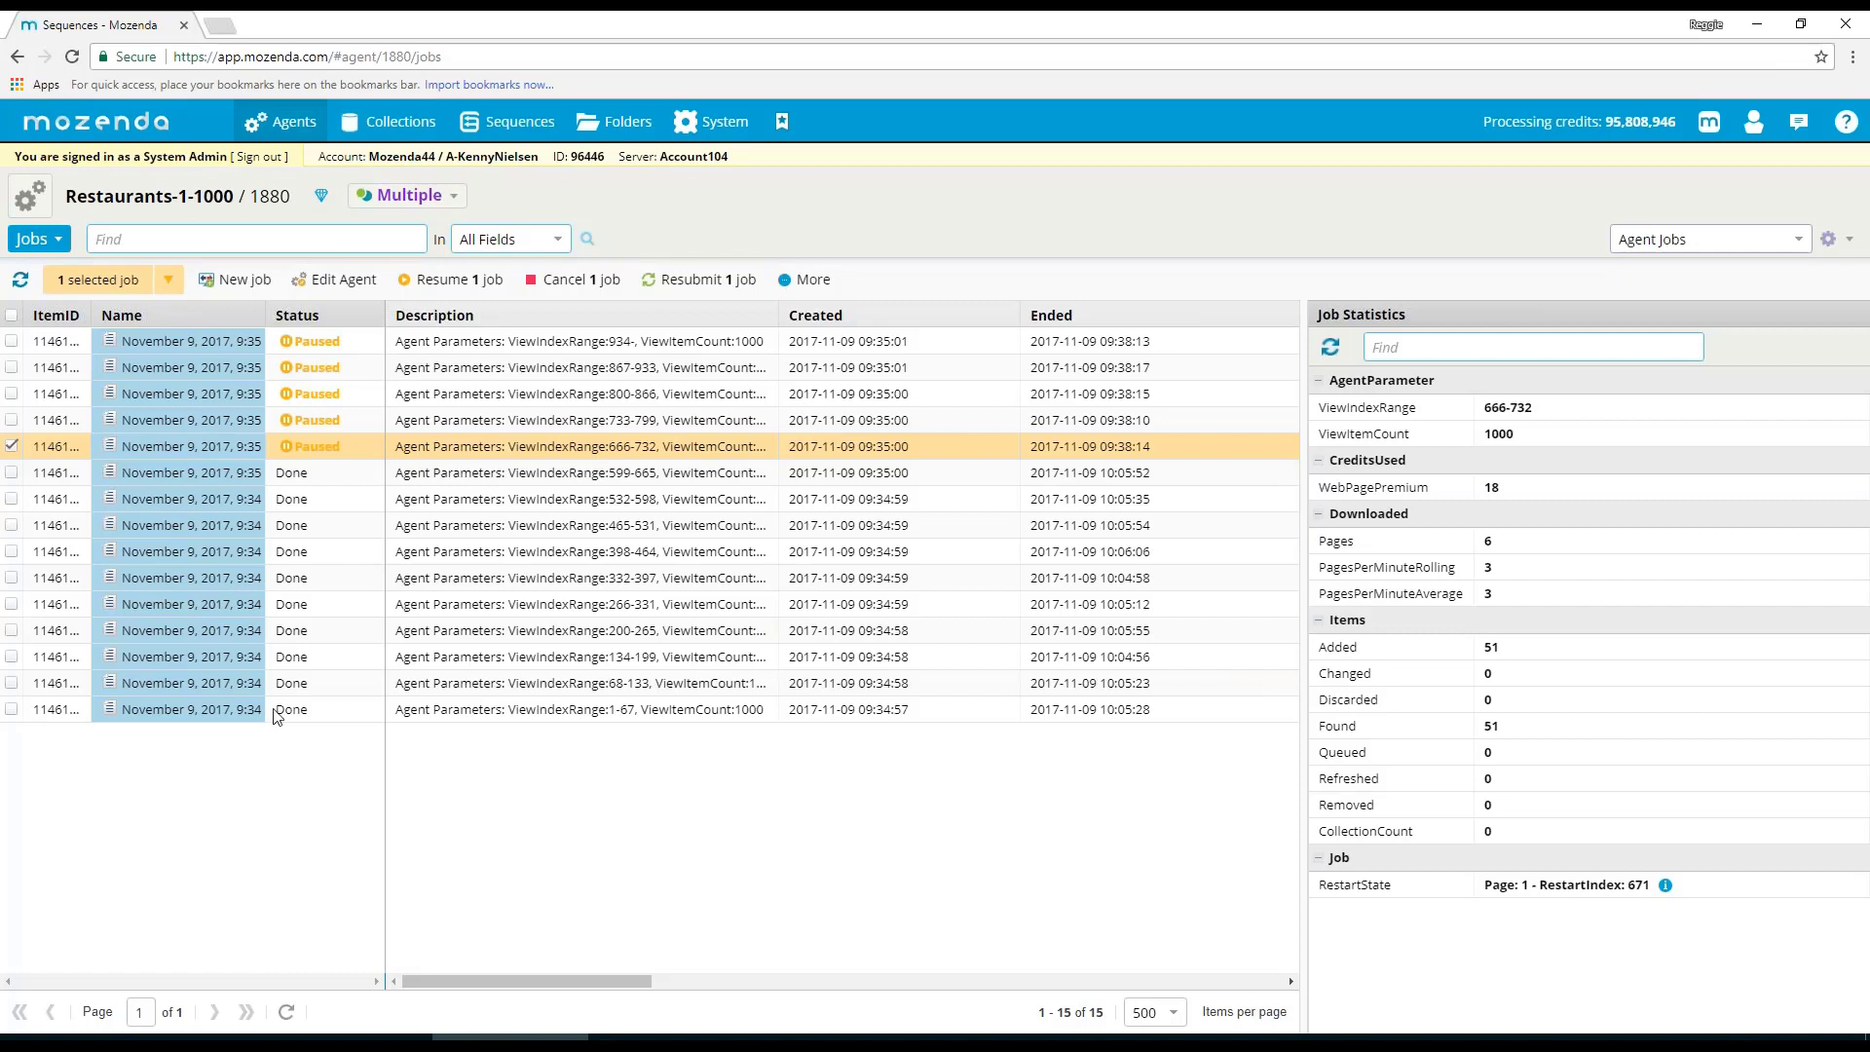
left_click(13, 448)
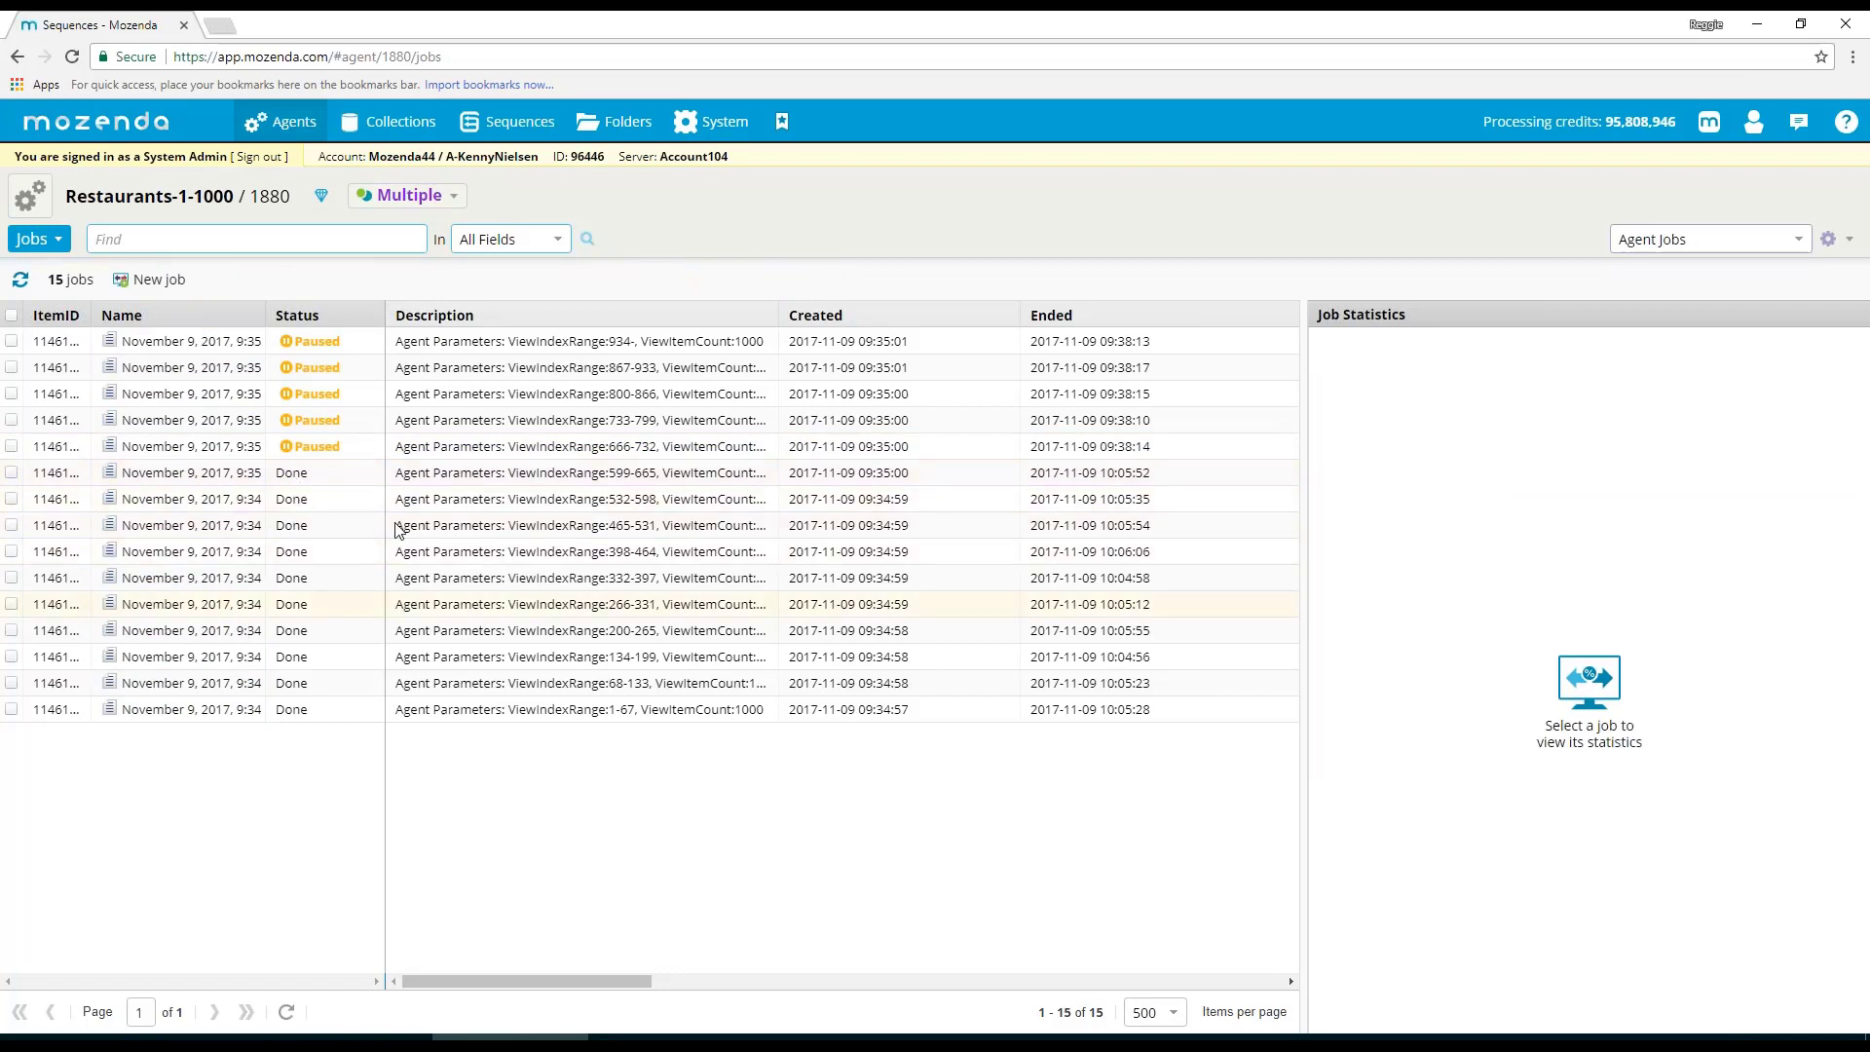
Select the paused jobs with index ranges 666-732, 733-799 and 800-866 and show the additional actions available for them.
left_click(332, 446)
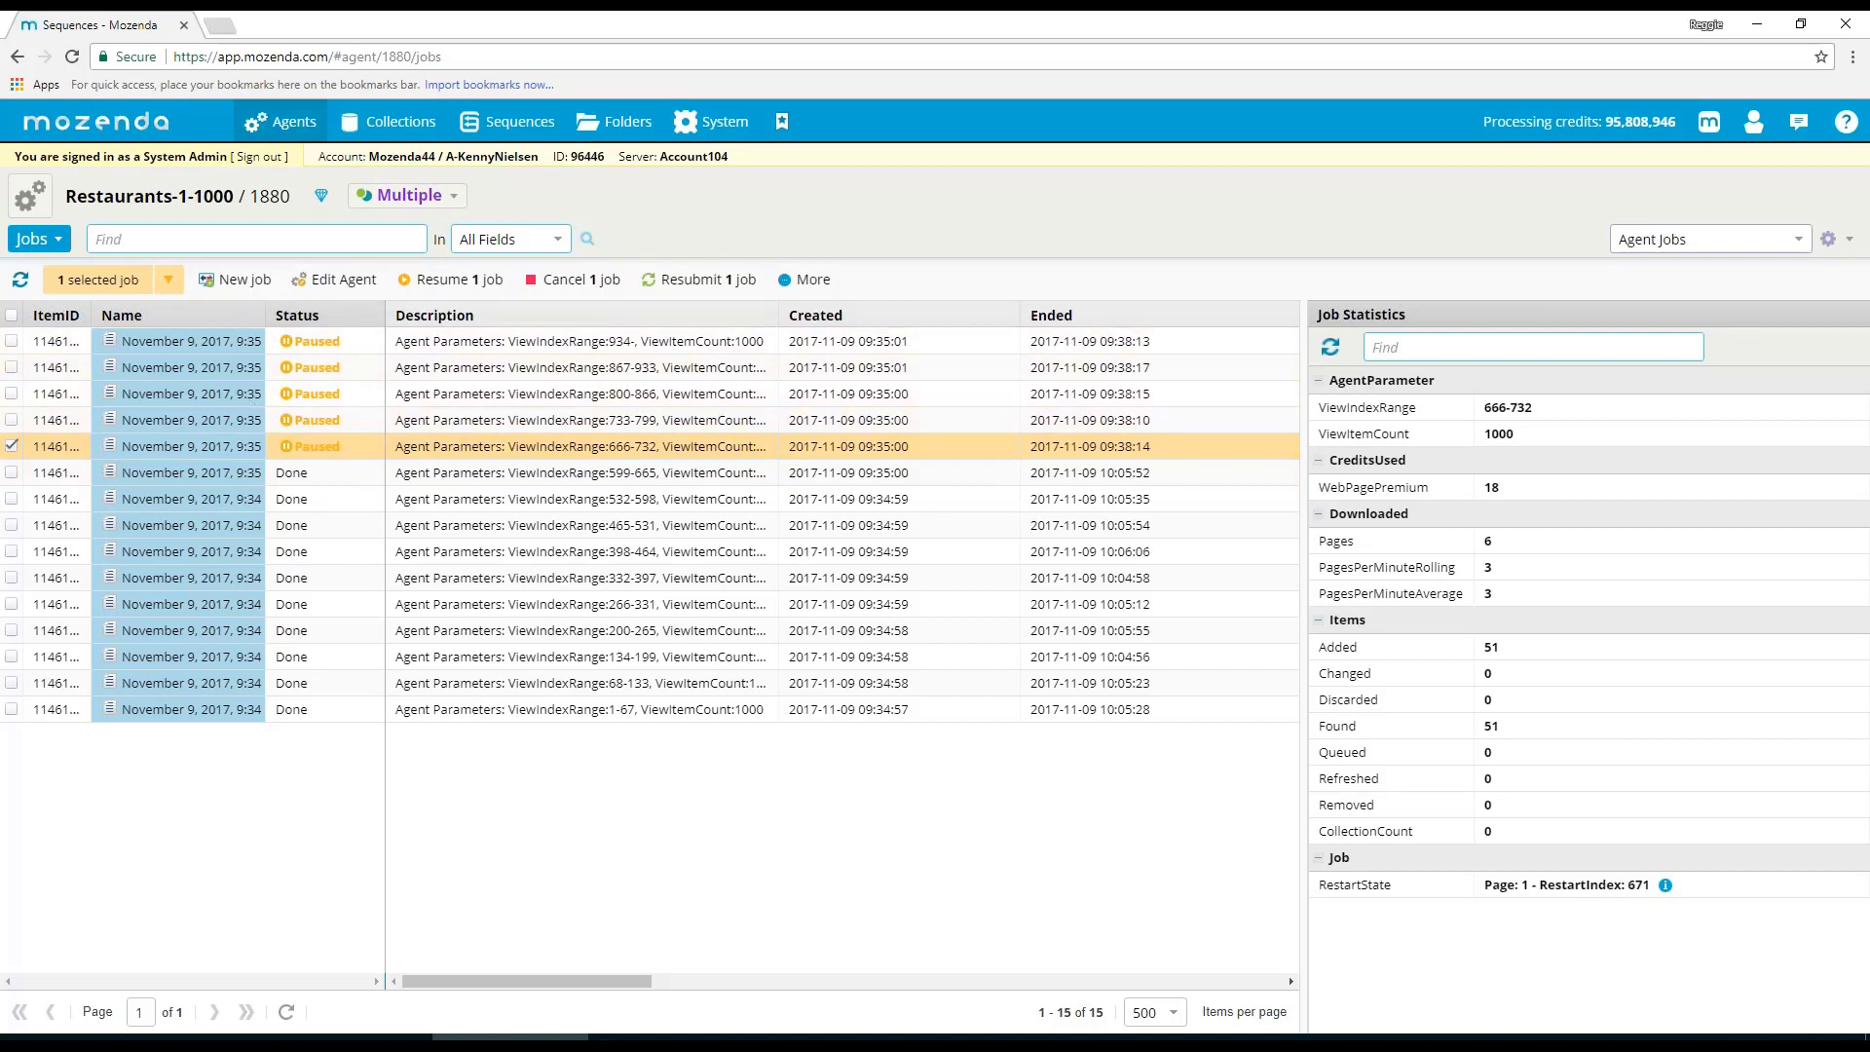
left_click(809, 282)
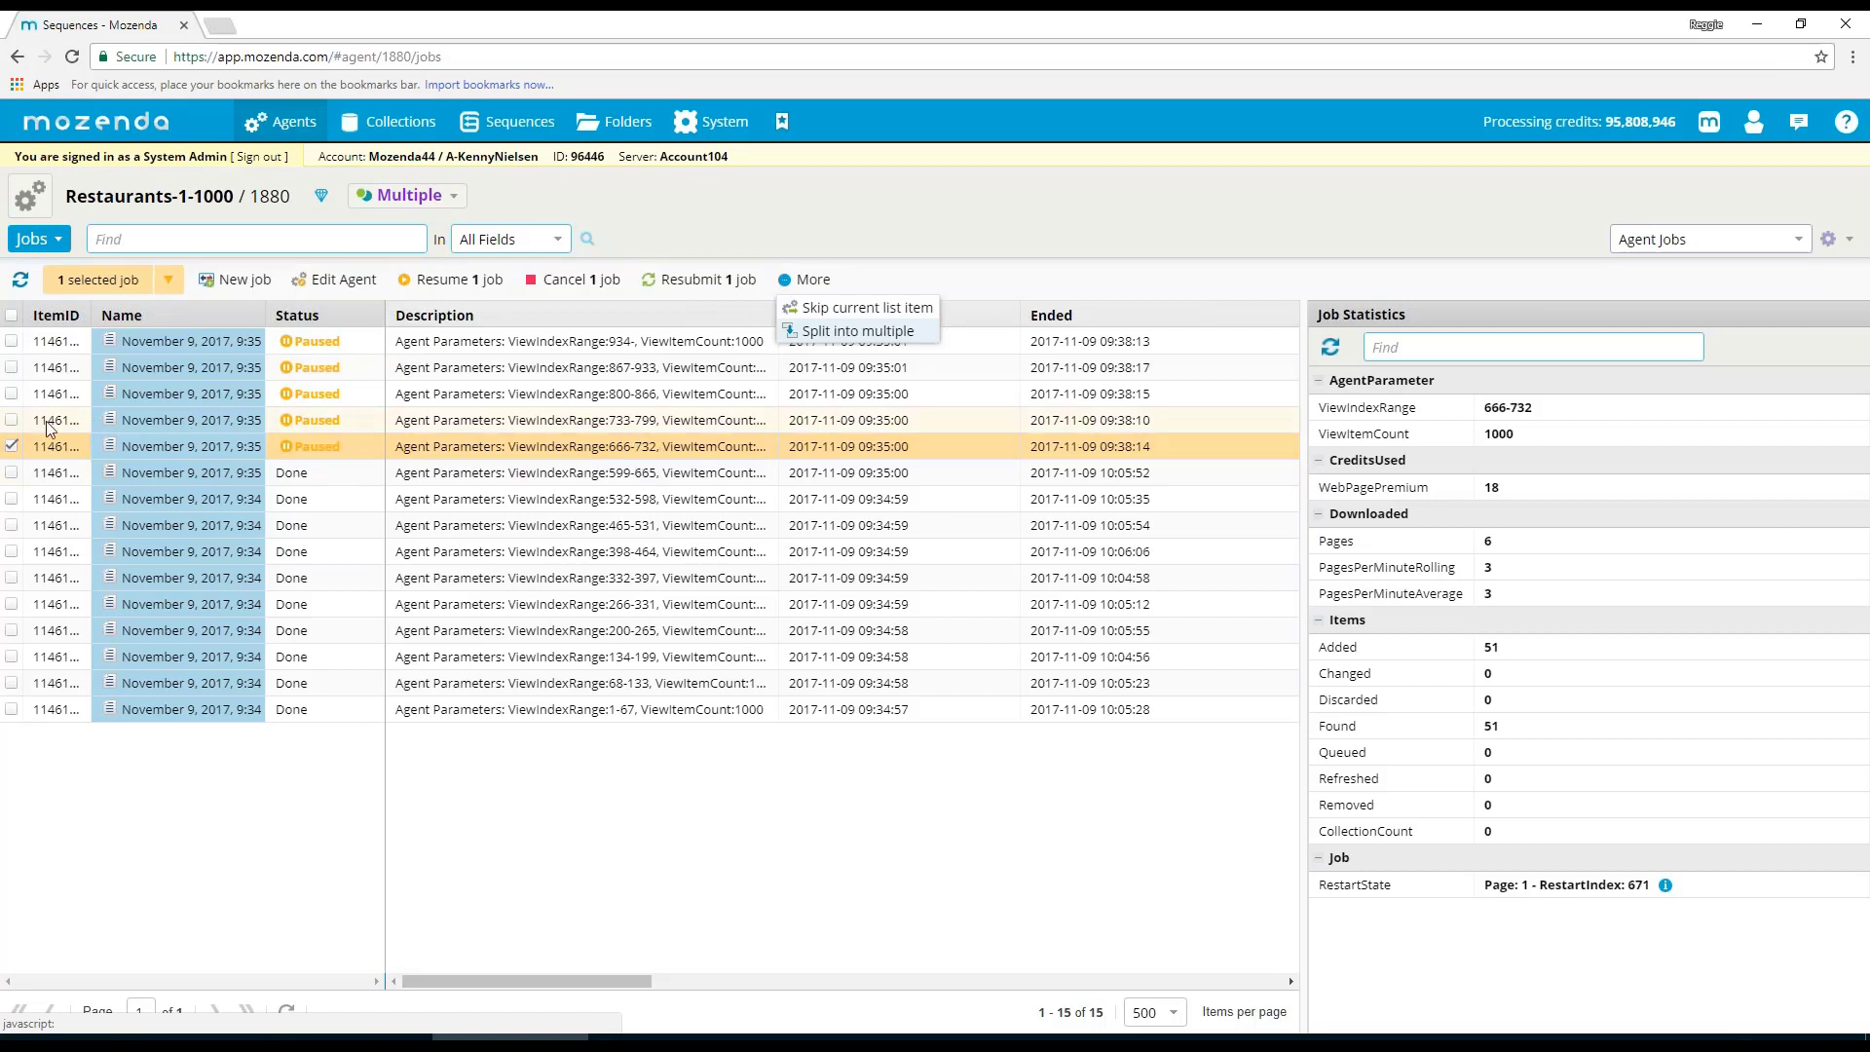
left_click(13, 423)
left_click(12, 422)
left_click(12, 394)
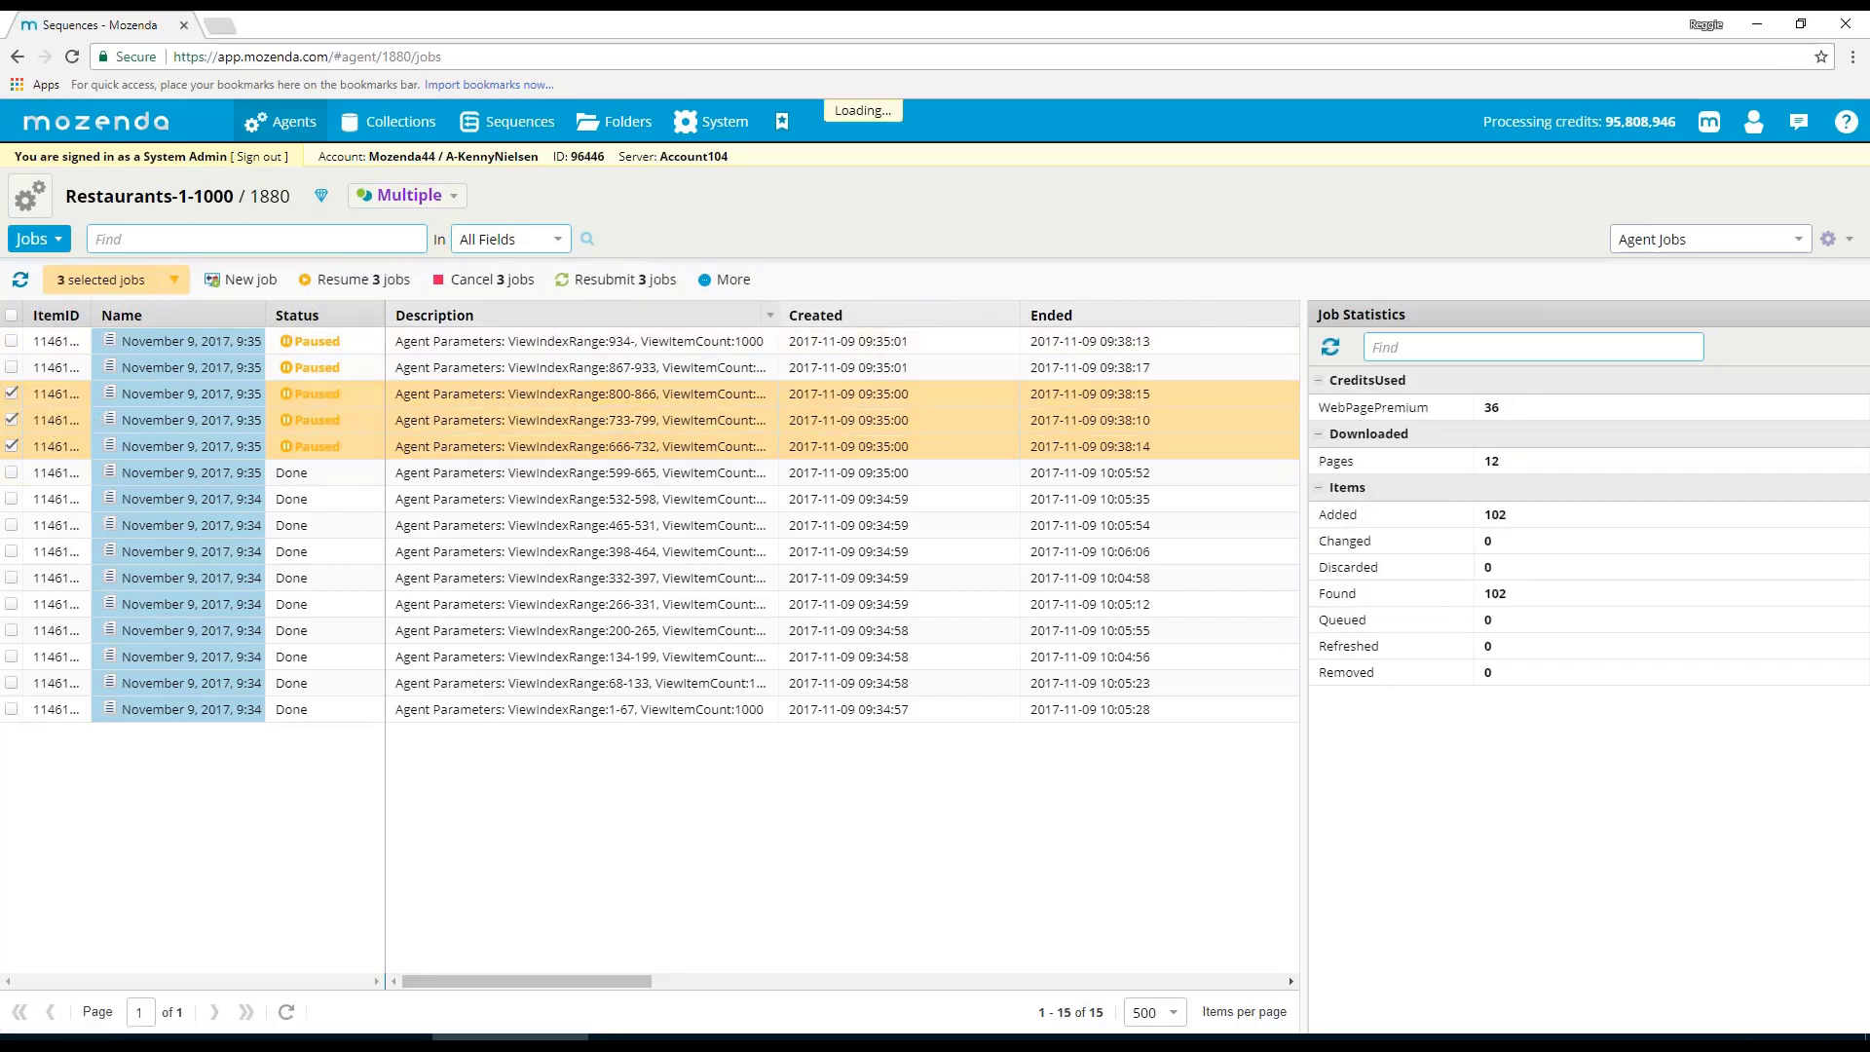
left_click(731, 282)
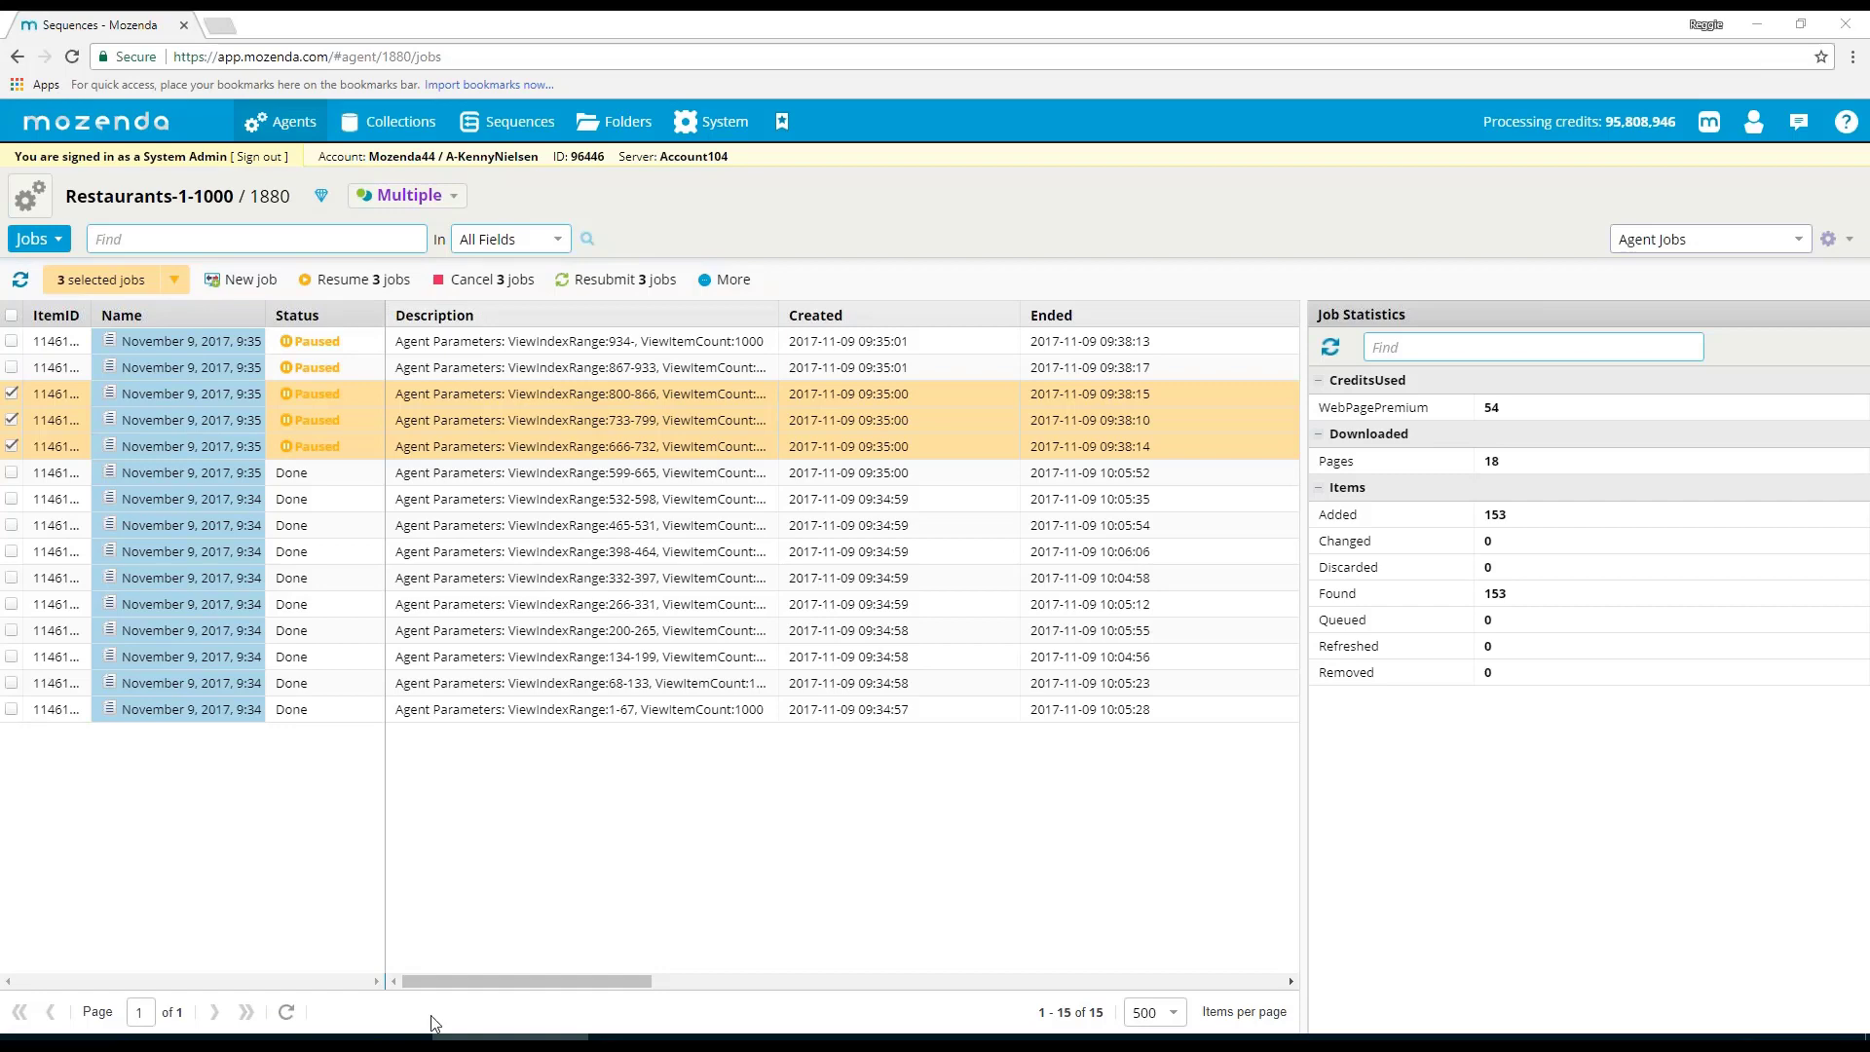
Switch to the Mozenda Agent Builder and enable Auto-Block in its settings.
left_click(629, 1021)
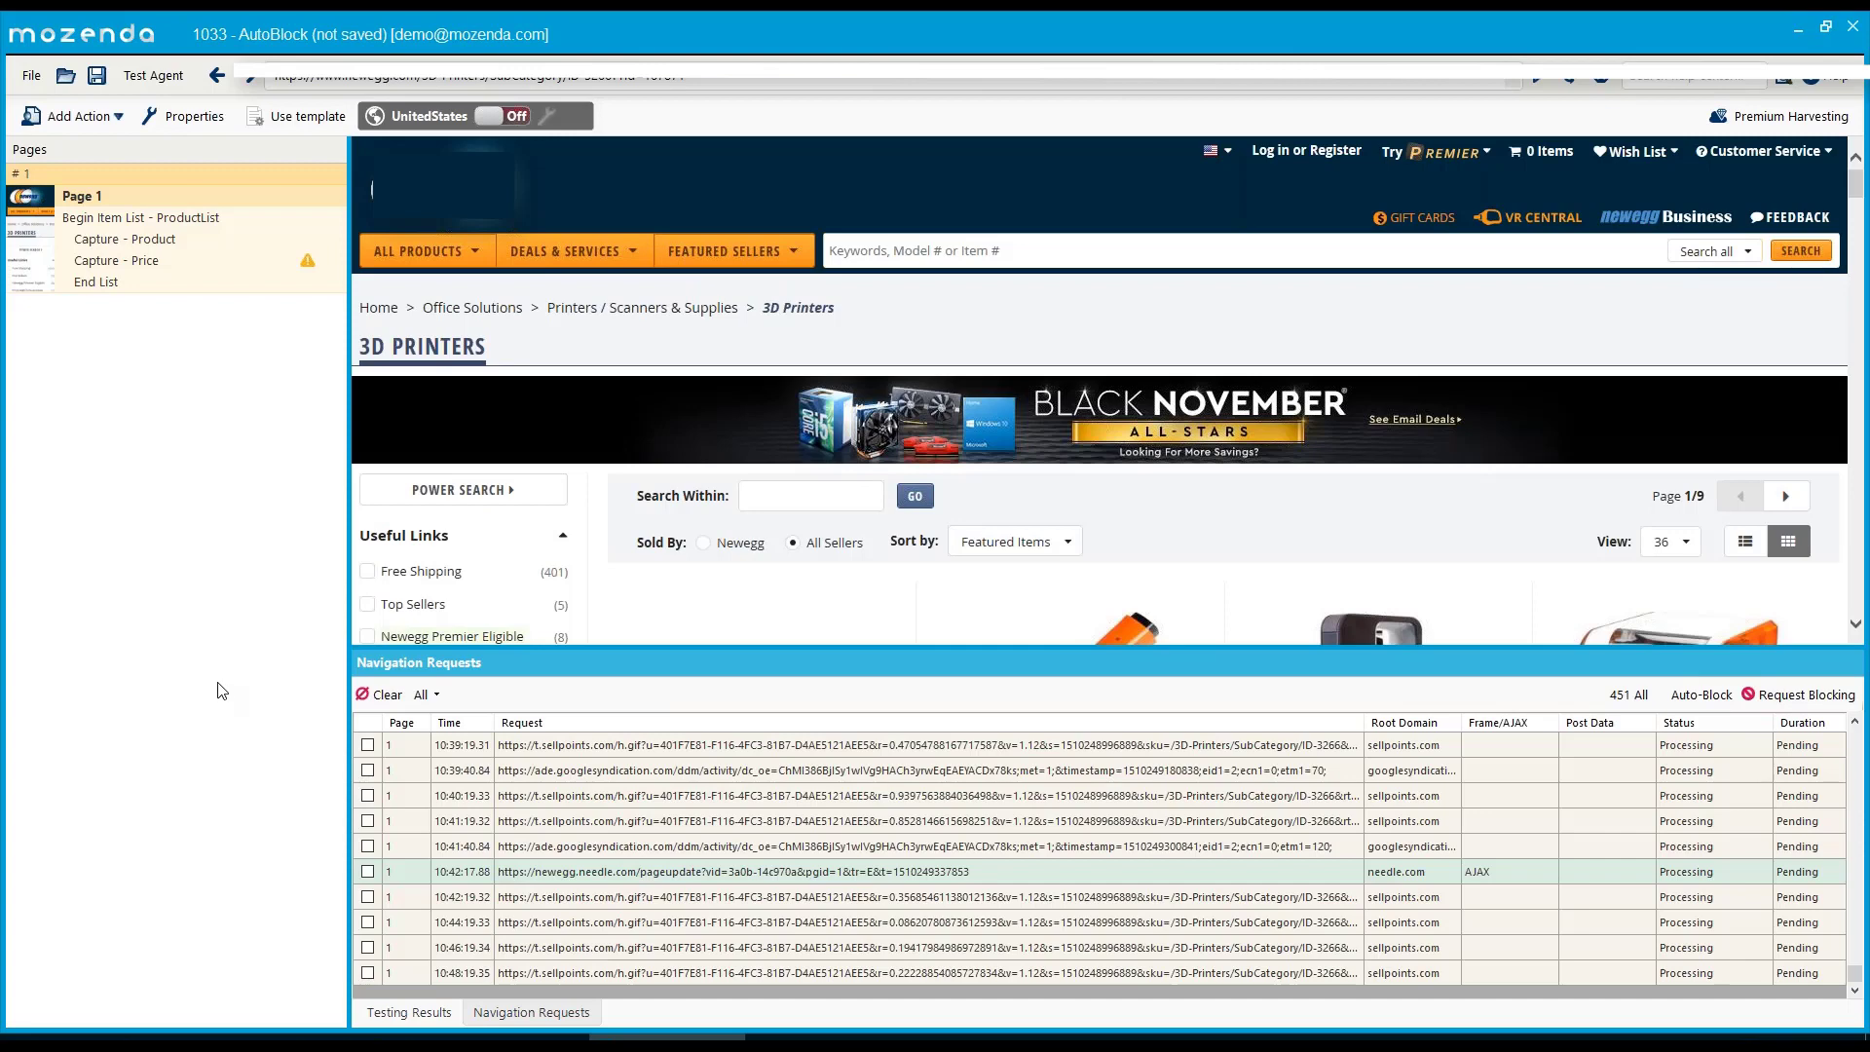
left_click(31, 75)
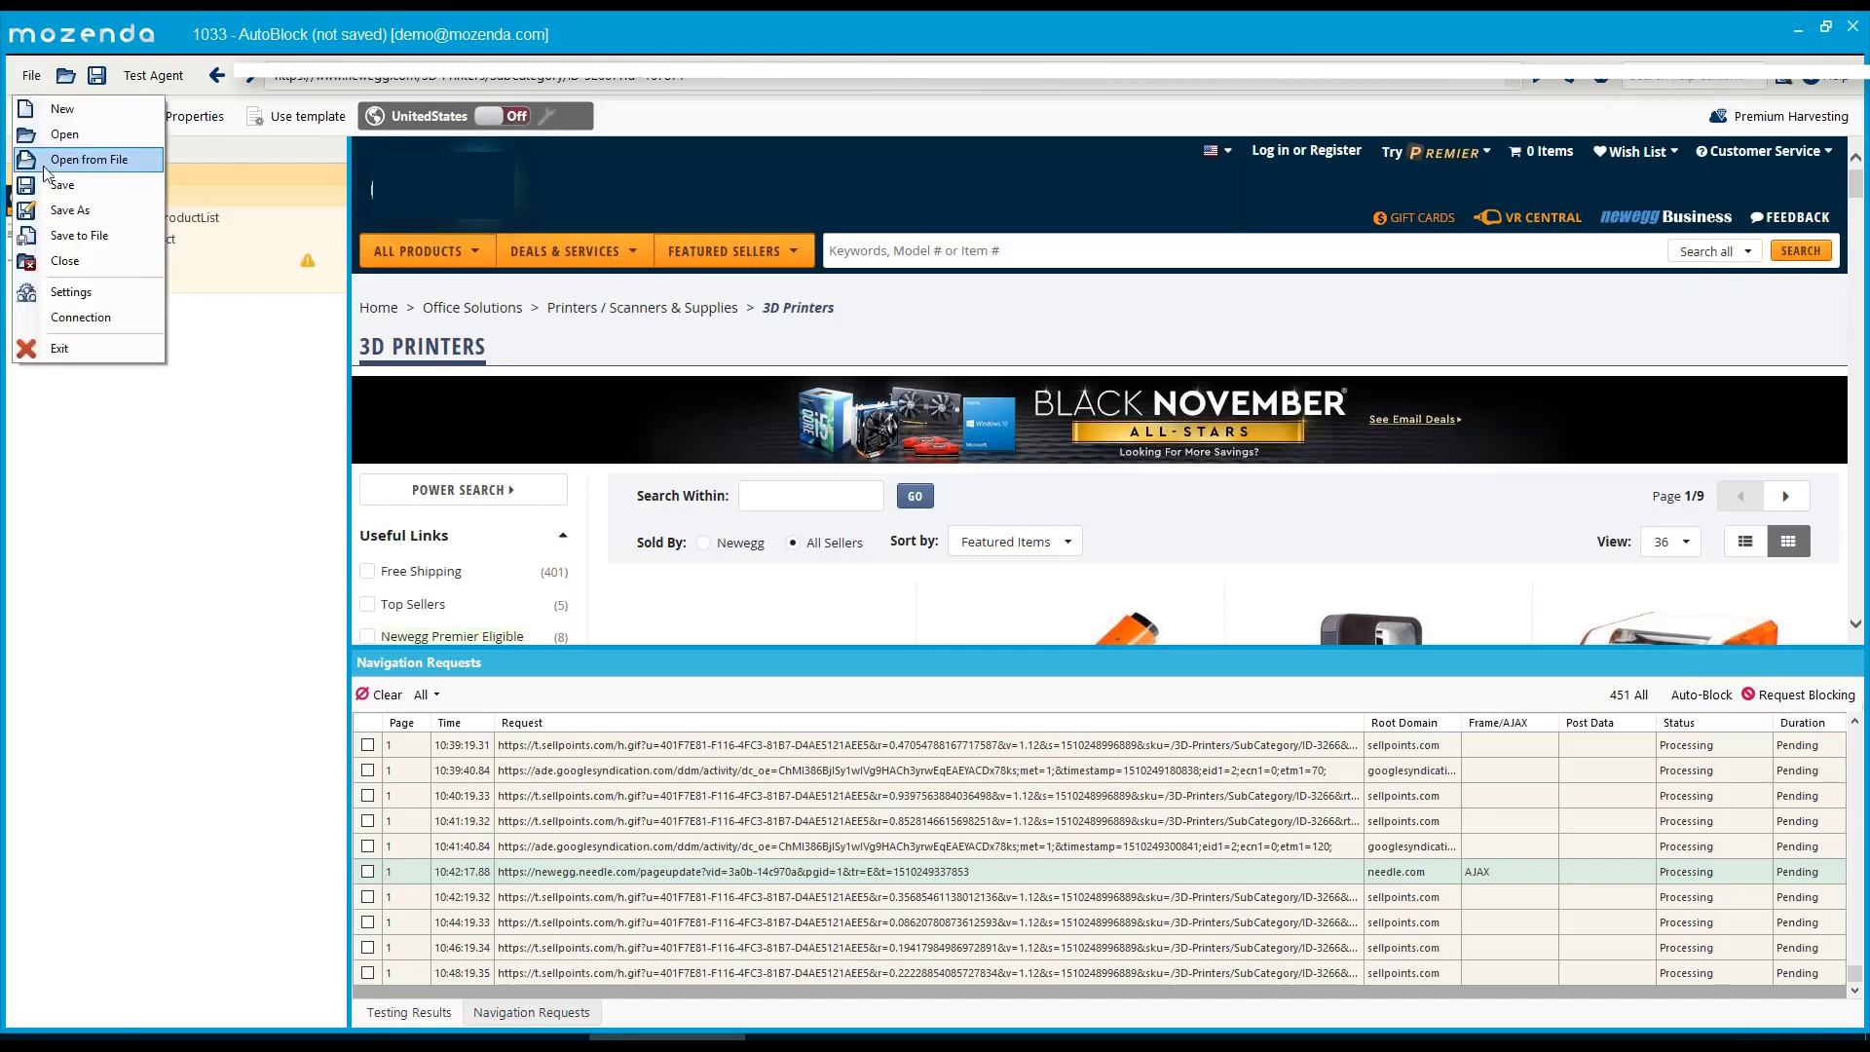
left_click(56, 292)
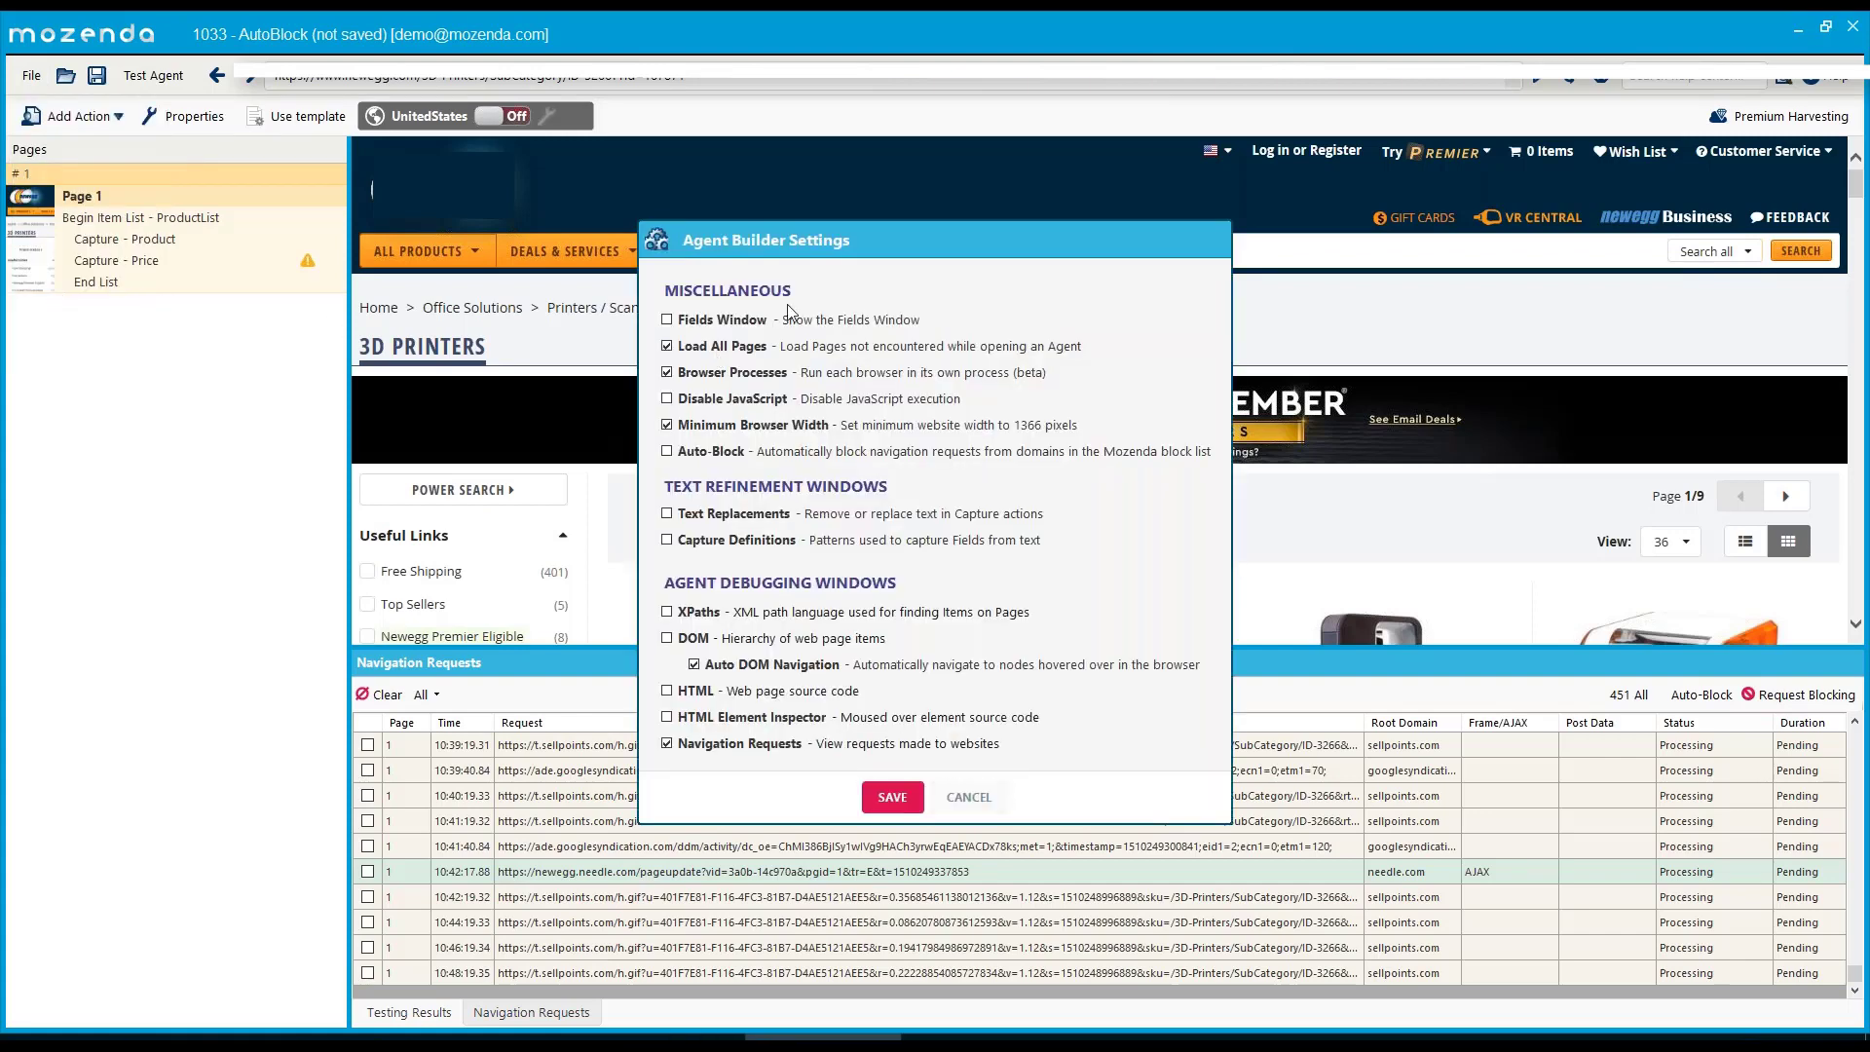
left_click(668, 453)
left_click(892, 797)
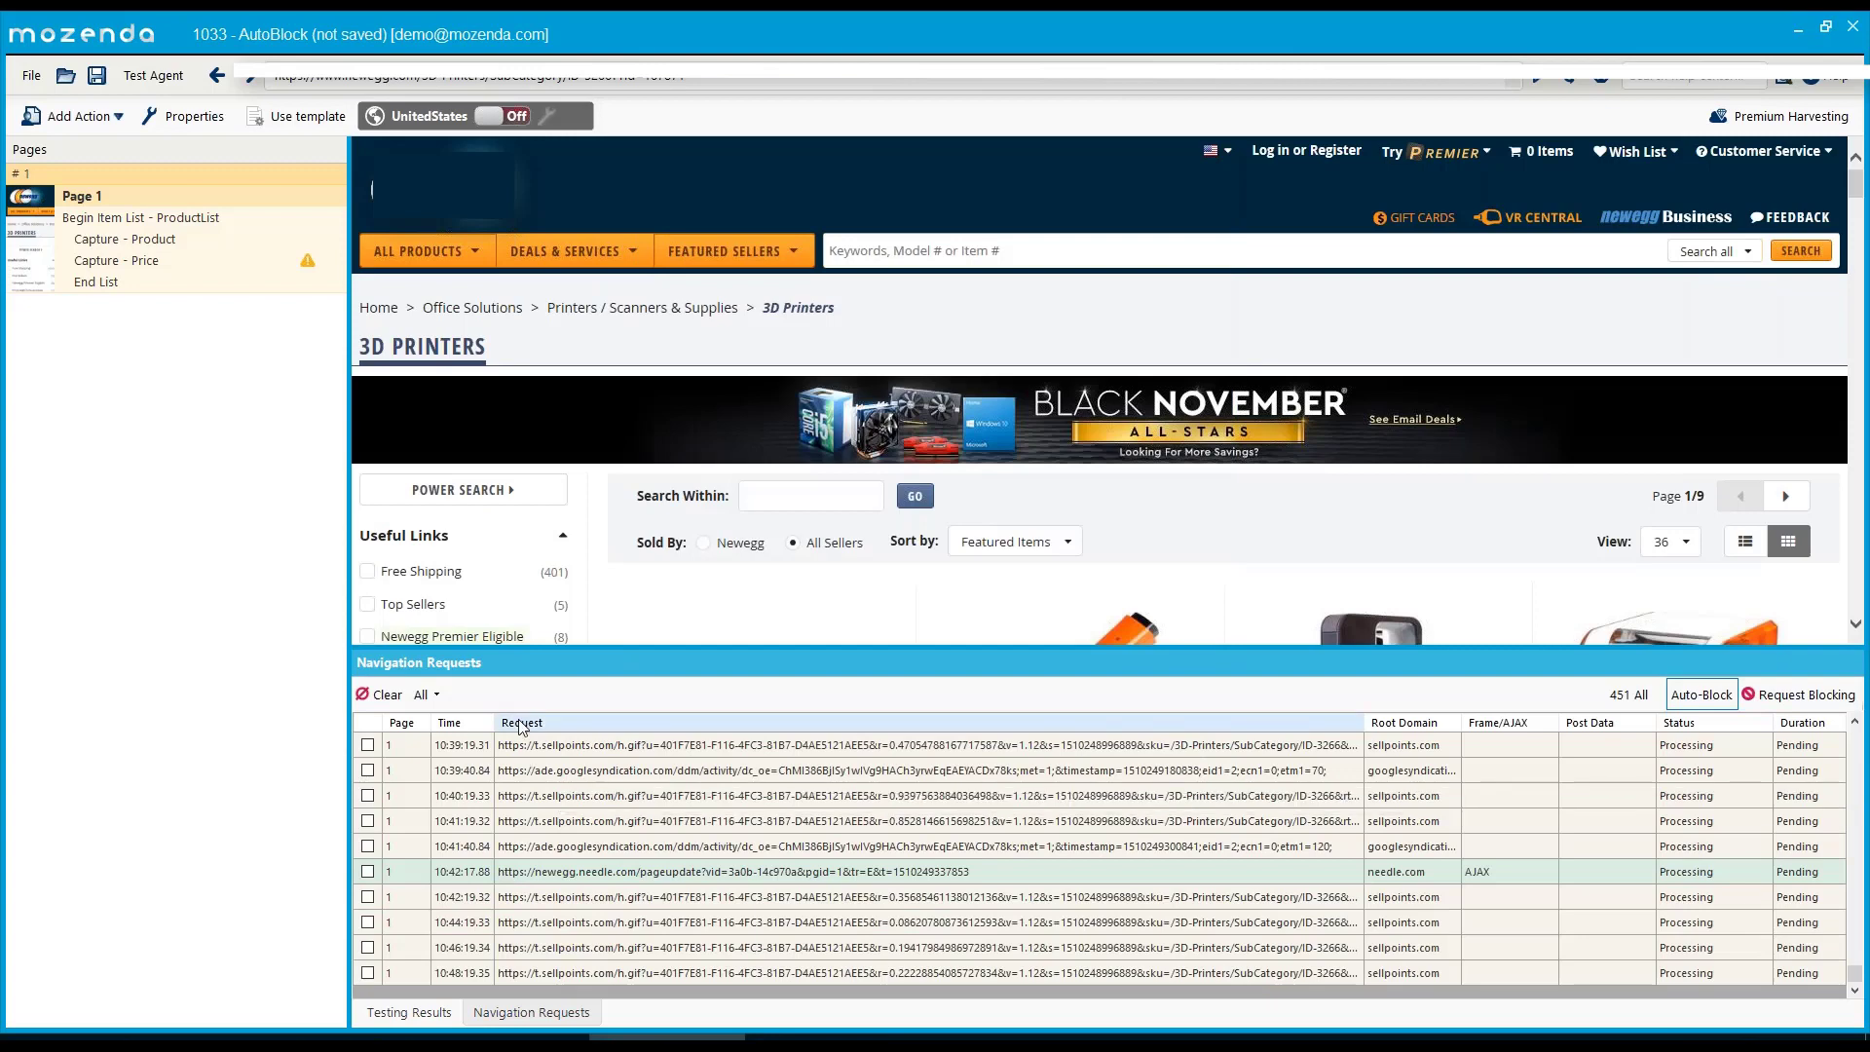
Examine the list of available debugging windows, the Auto-Block option and the logged navigation requests.
right_click(574, 668)
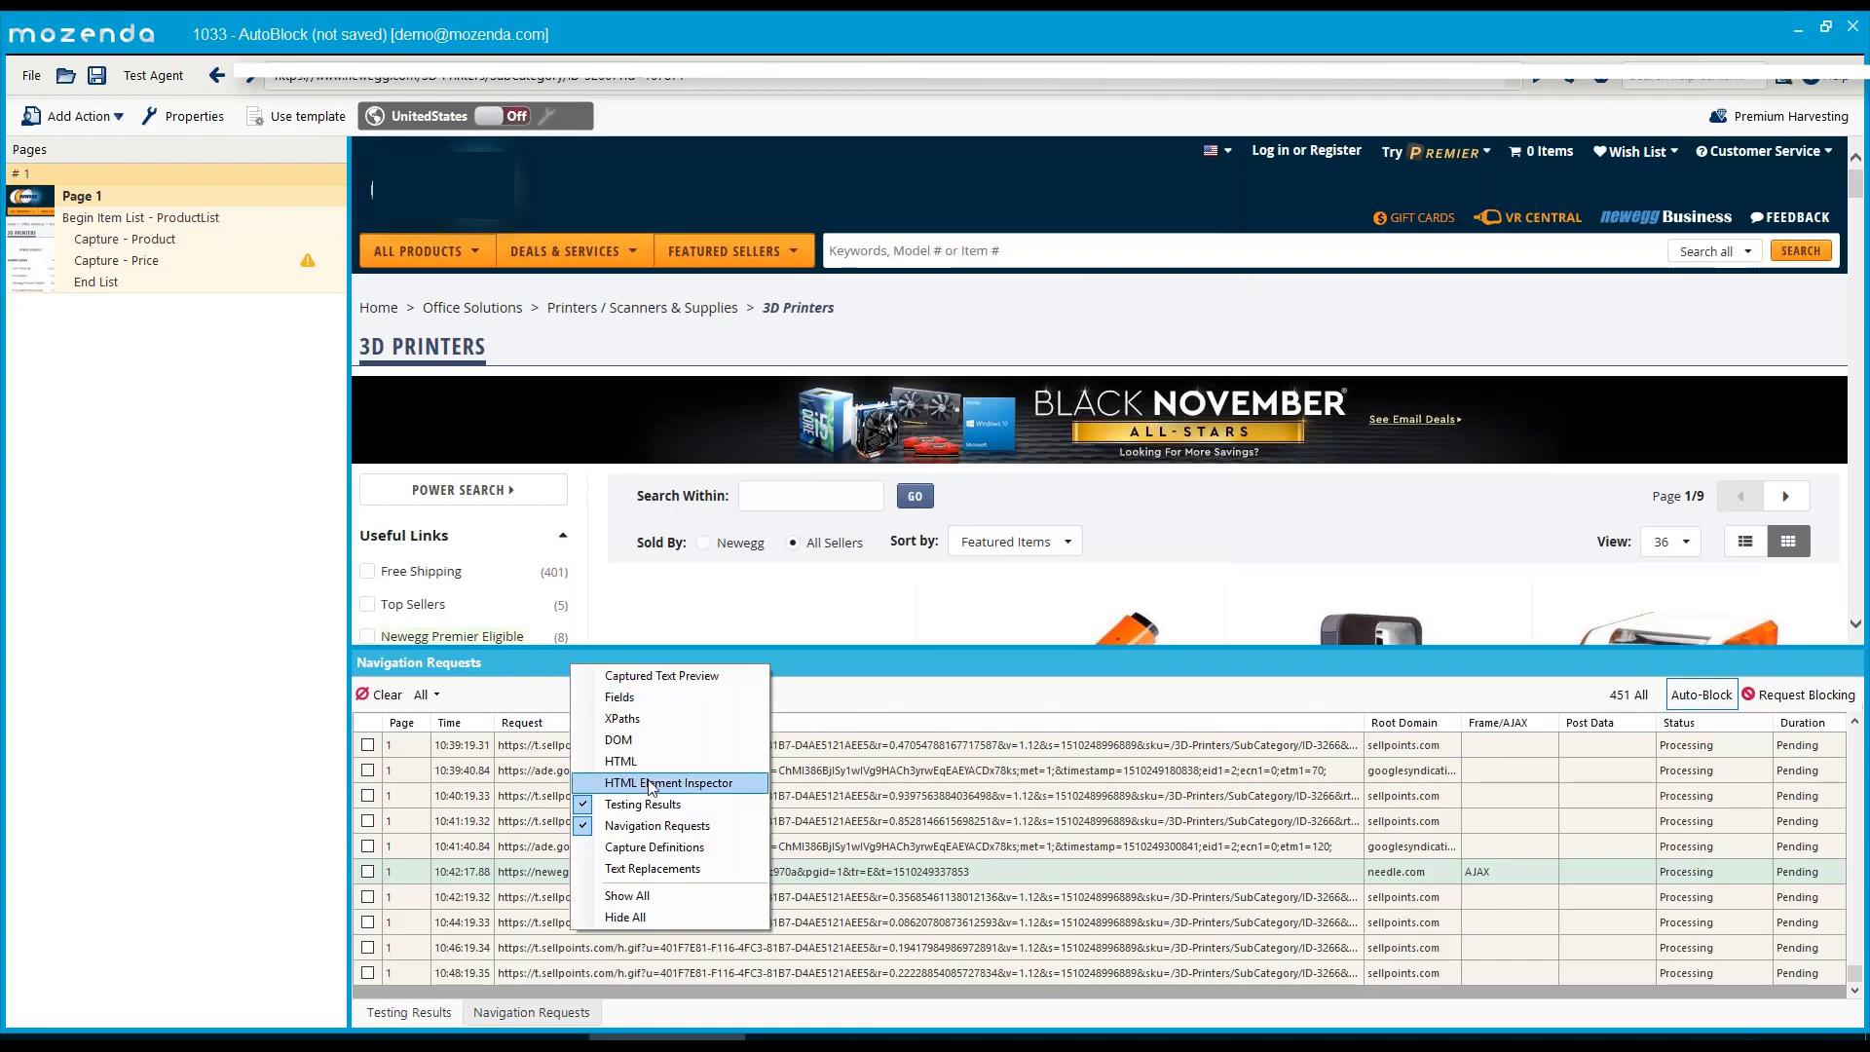
left_click(1179, 669)
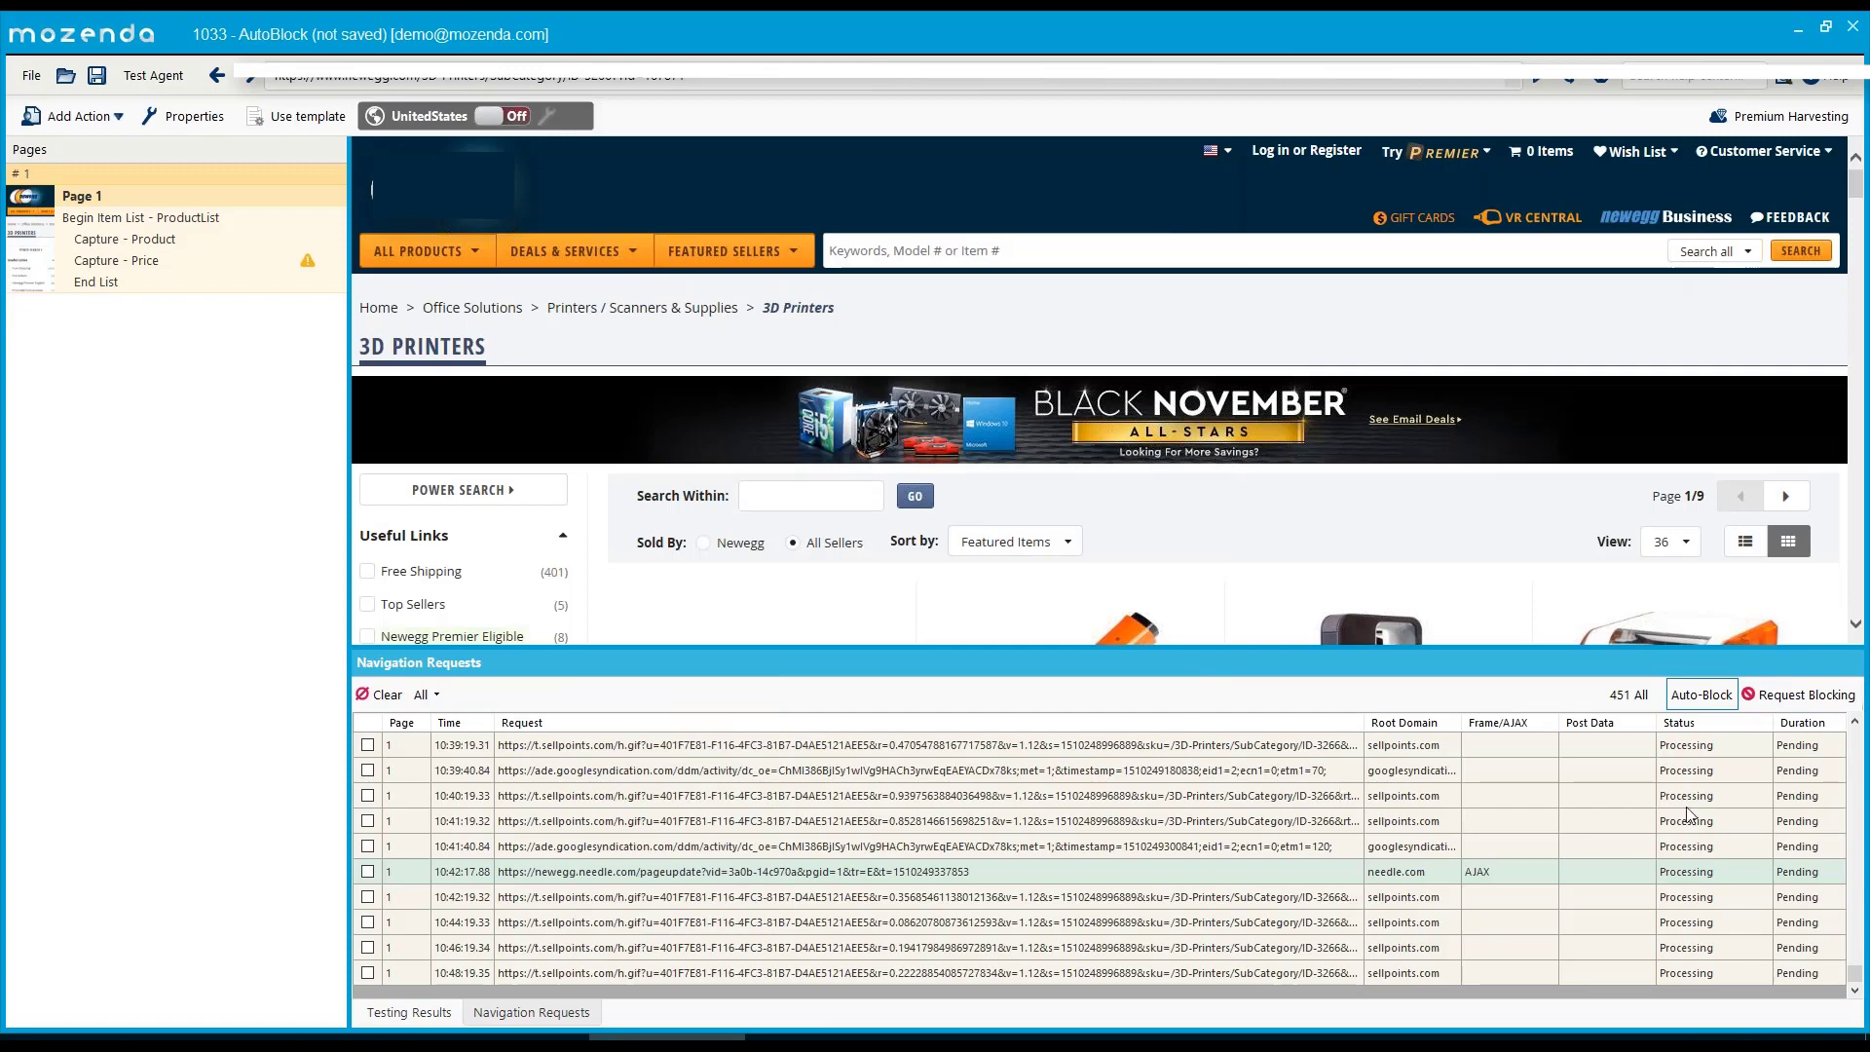
left_click(1699, 695)
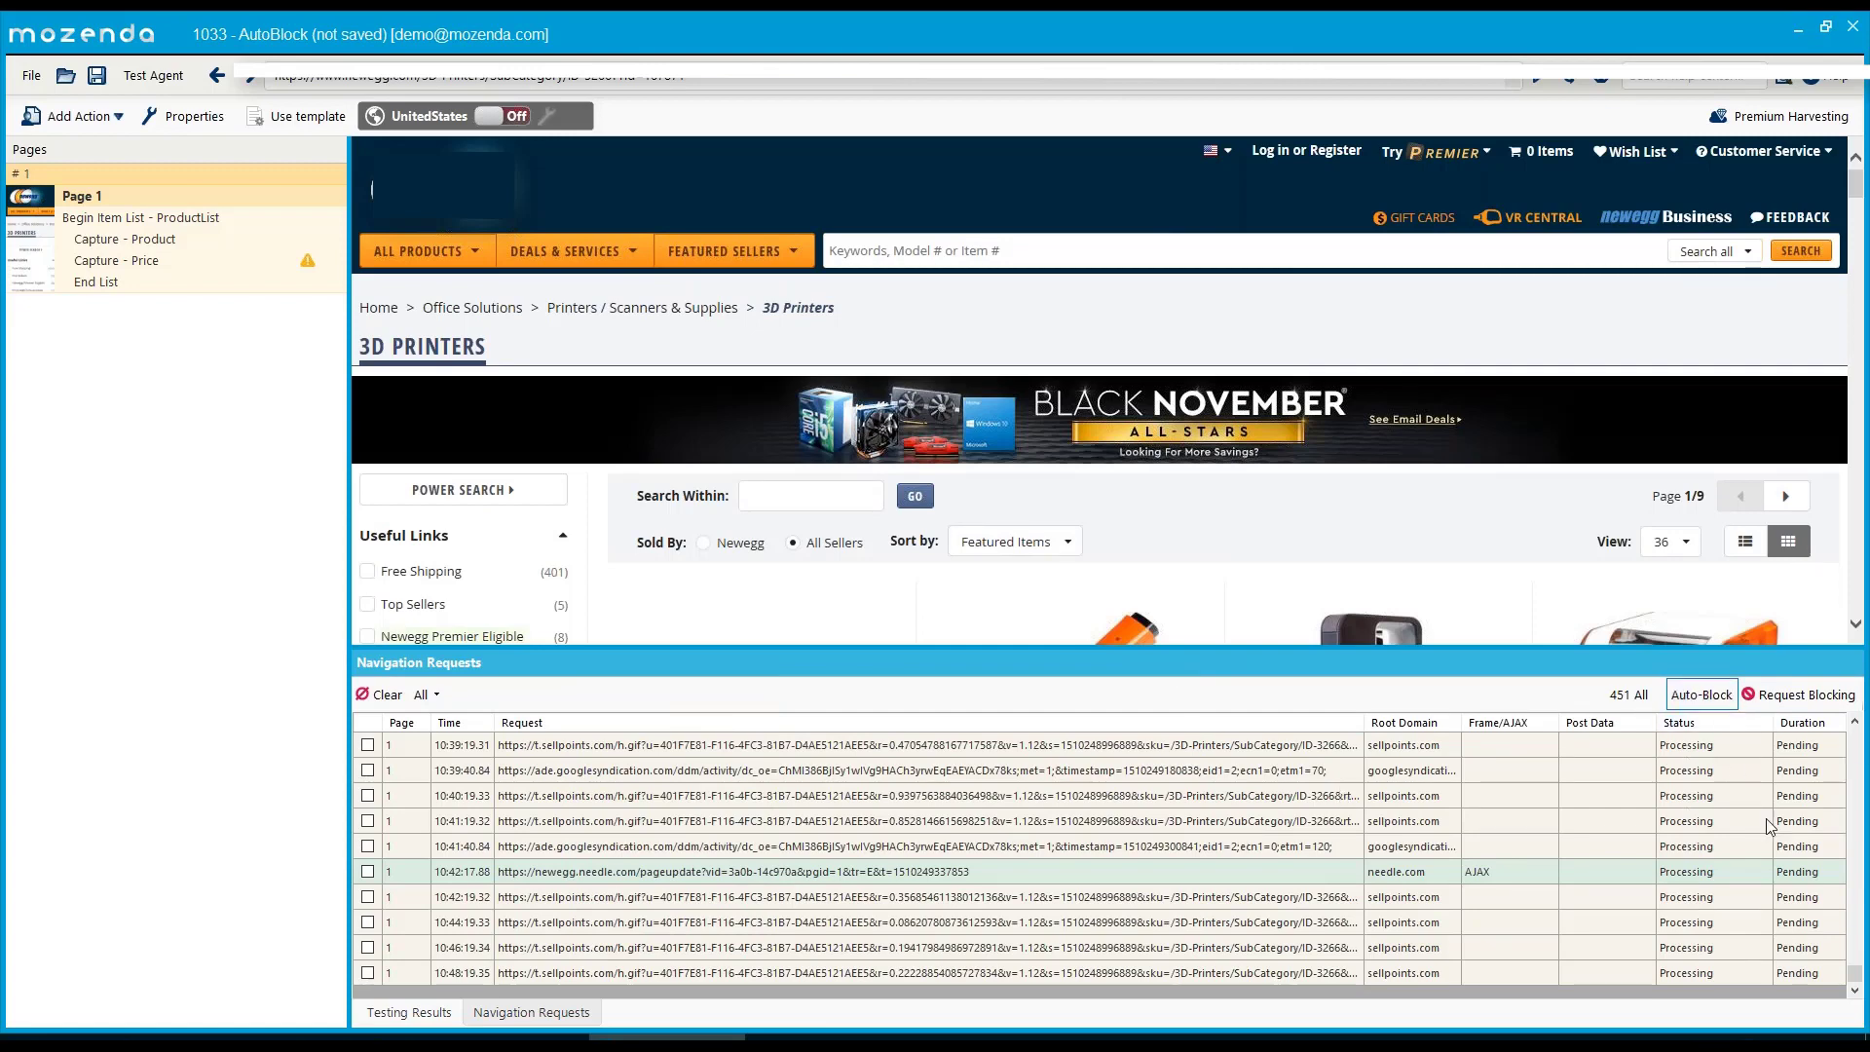
scroll(1771, 828, "up", 1)
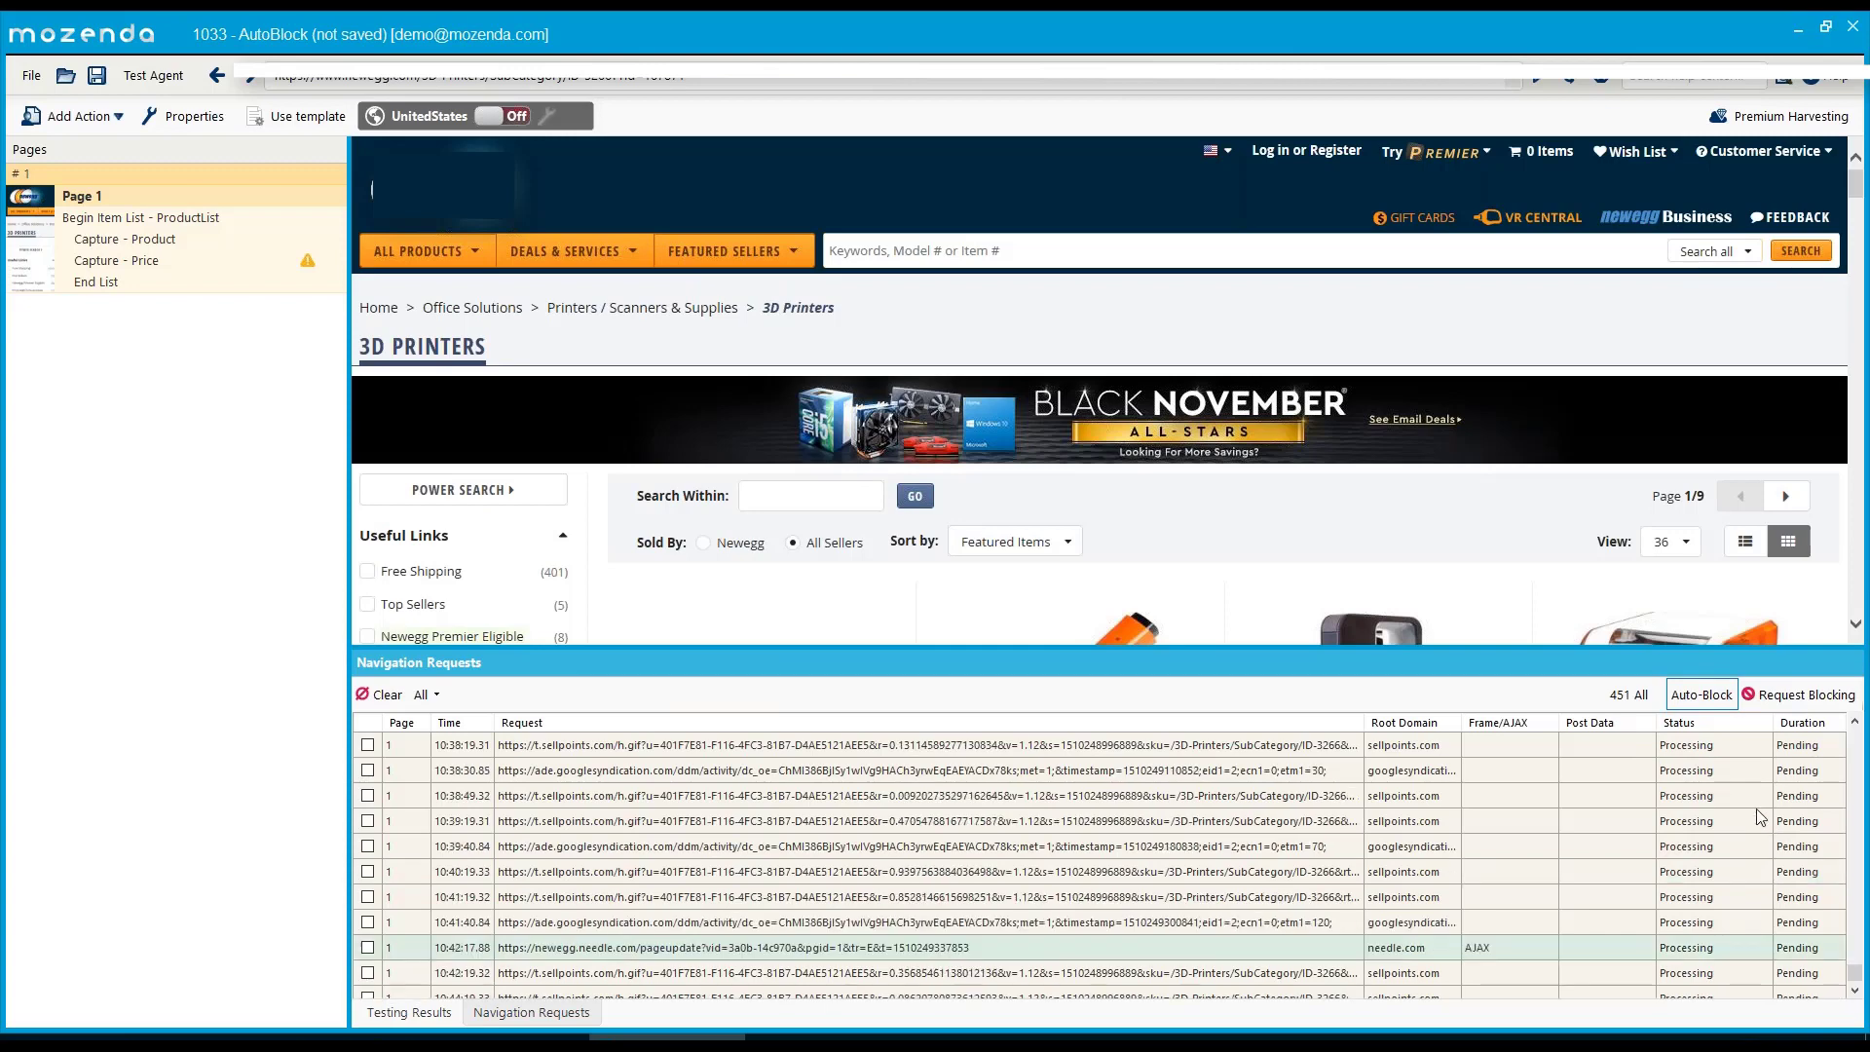
Check the request blocking expressions and run a test of the AutoBlock agent with its navigation requests shown.
left_click(1812, 695)
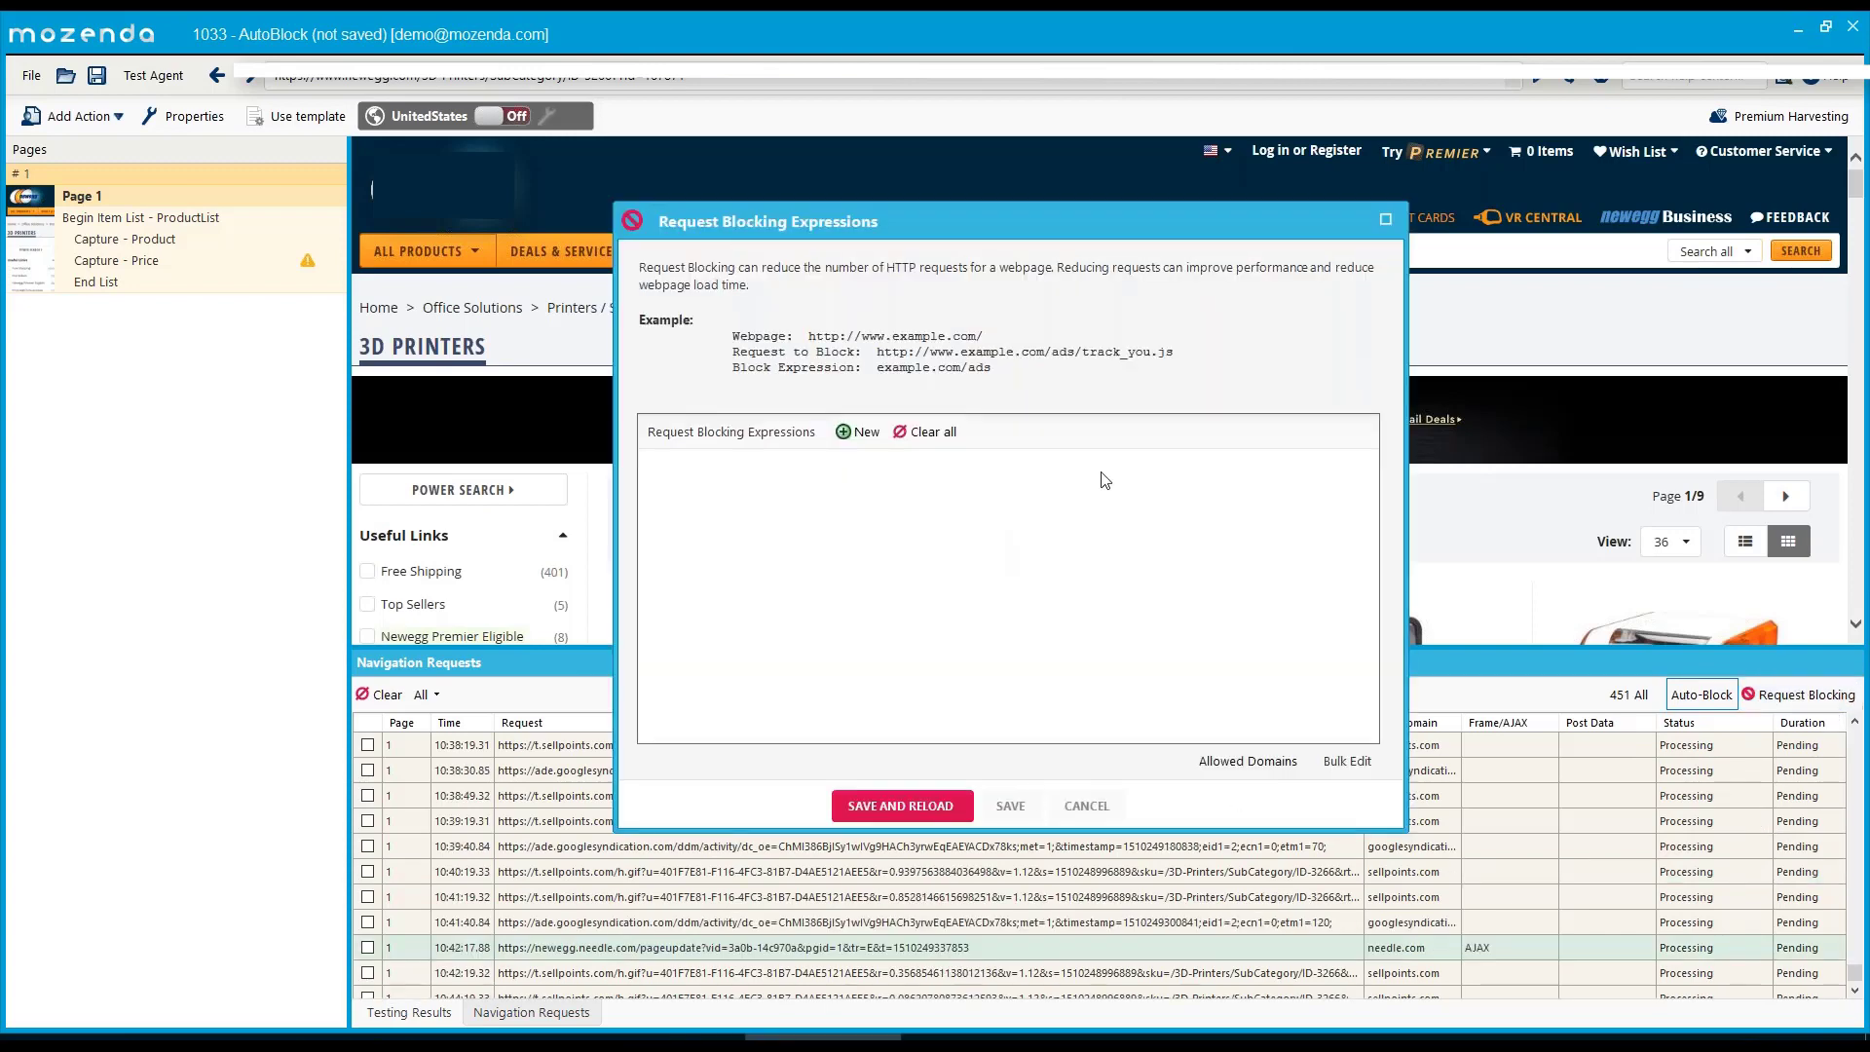
left_click(1018, 808)
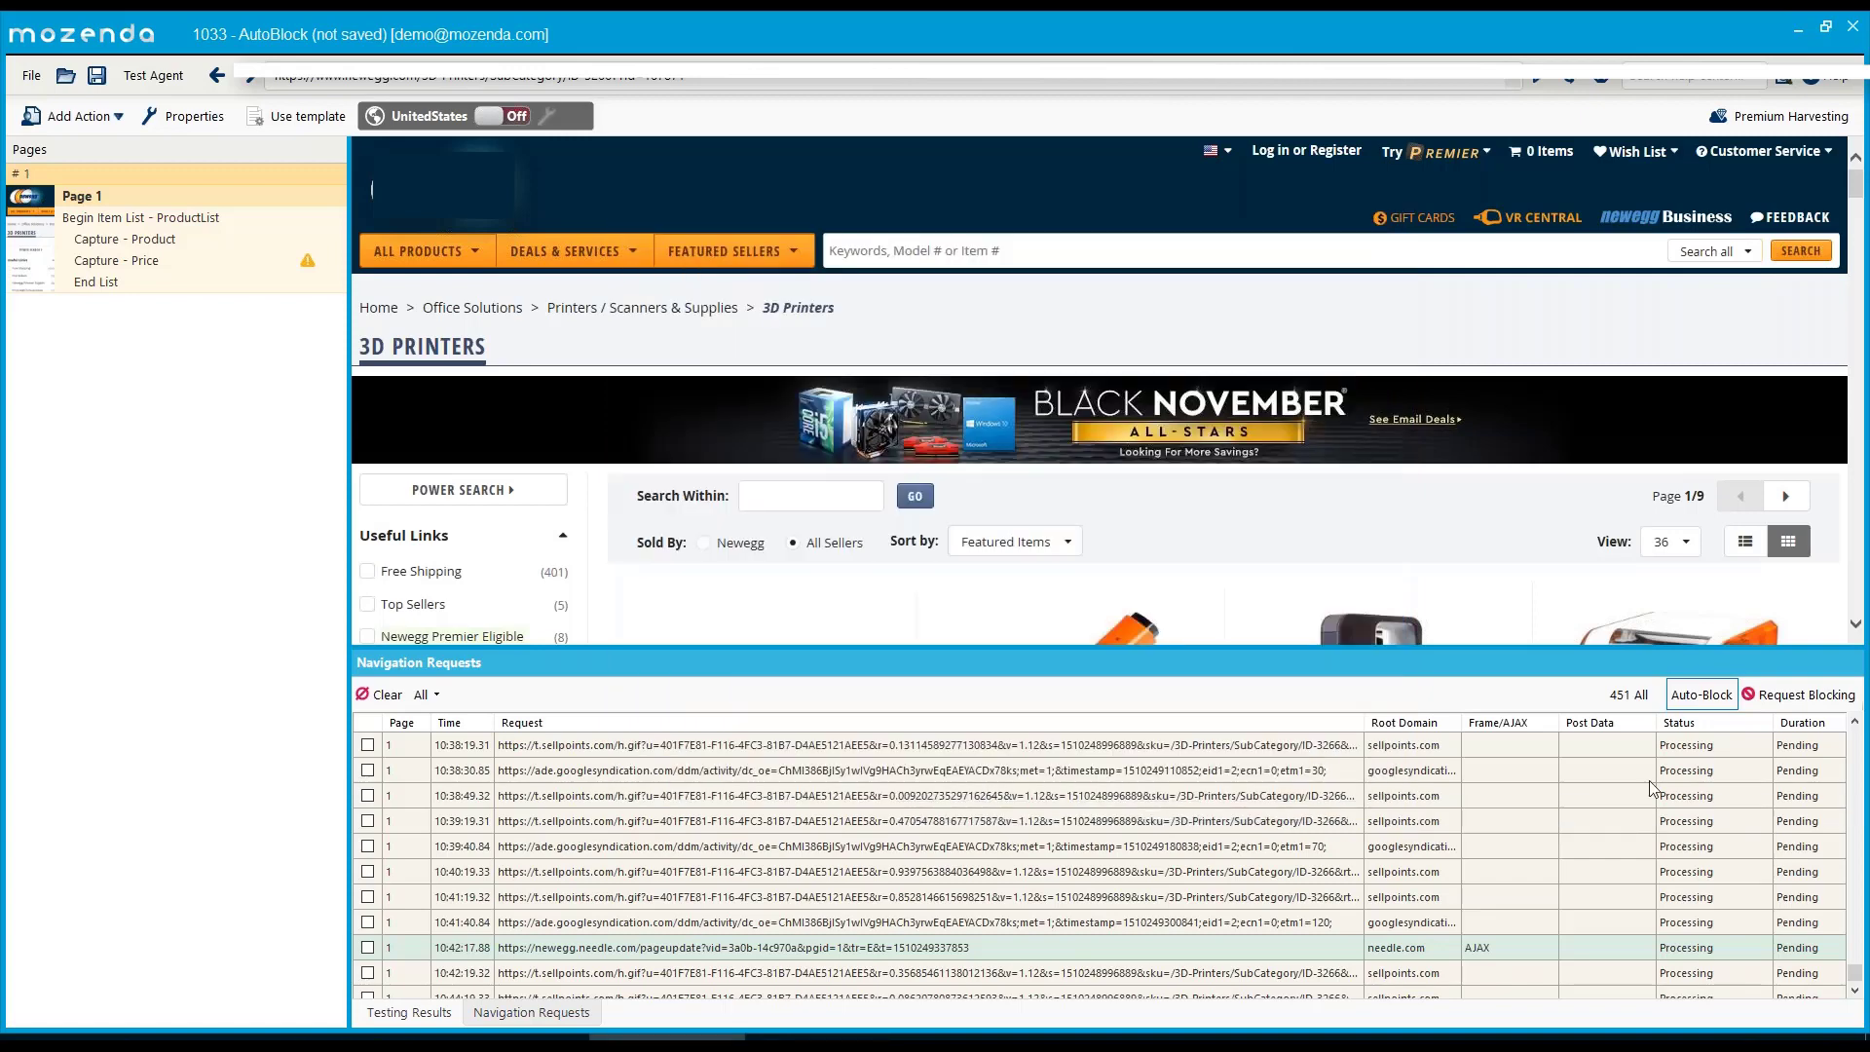
left_click(153, 75)
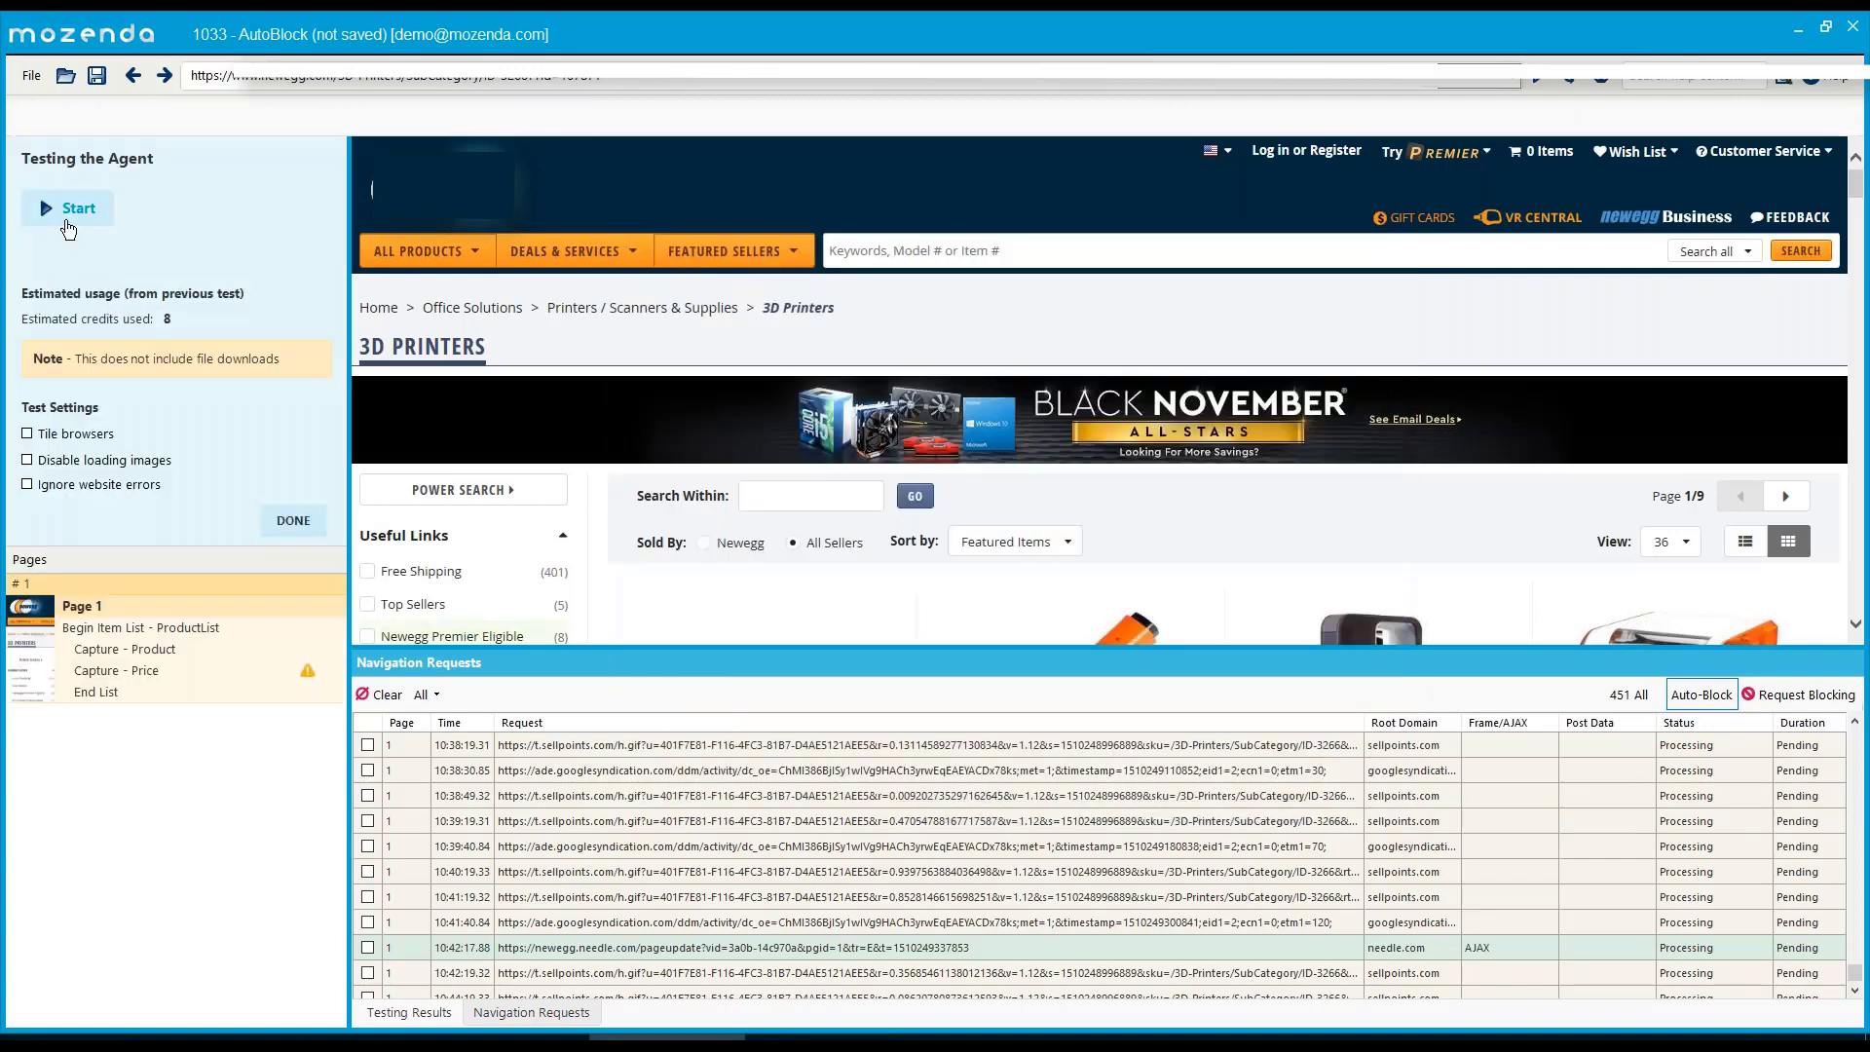
left_click(80, 210)
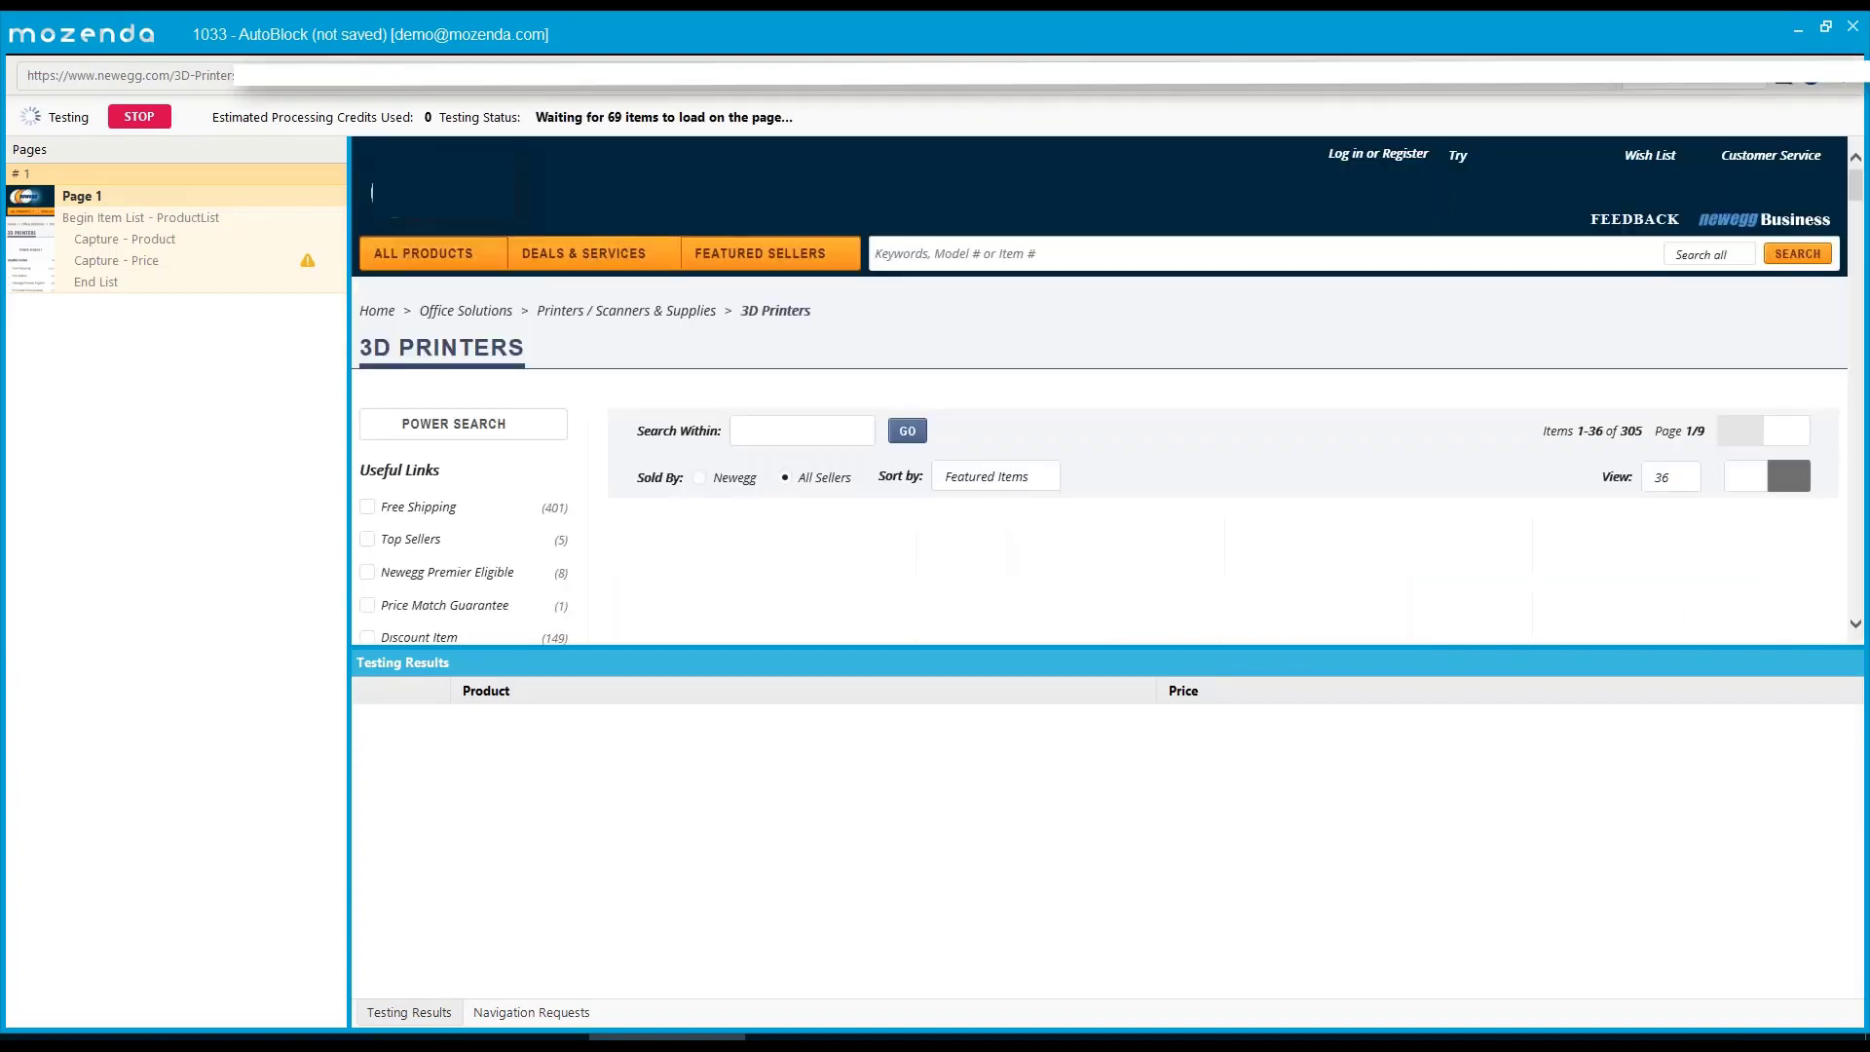
left_click(546, 1013)
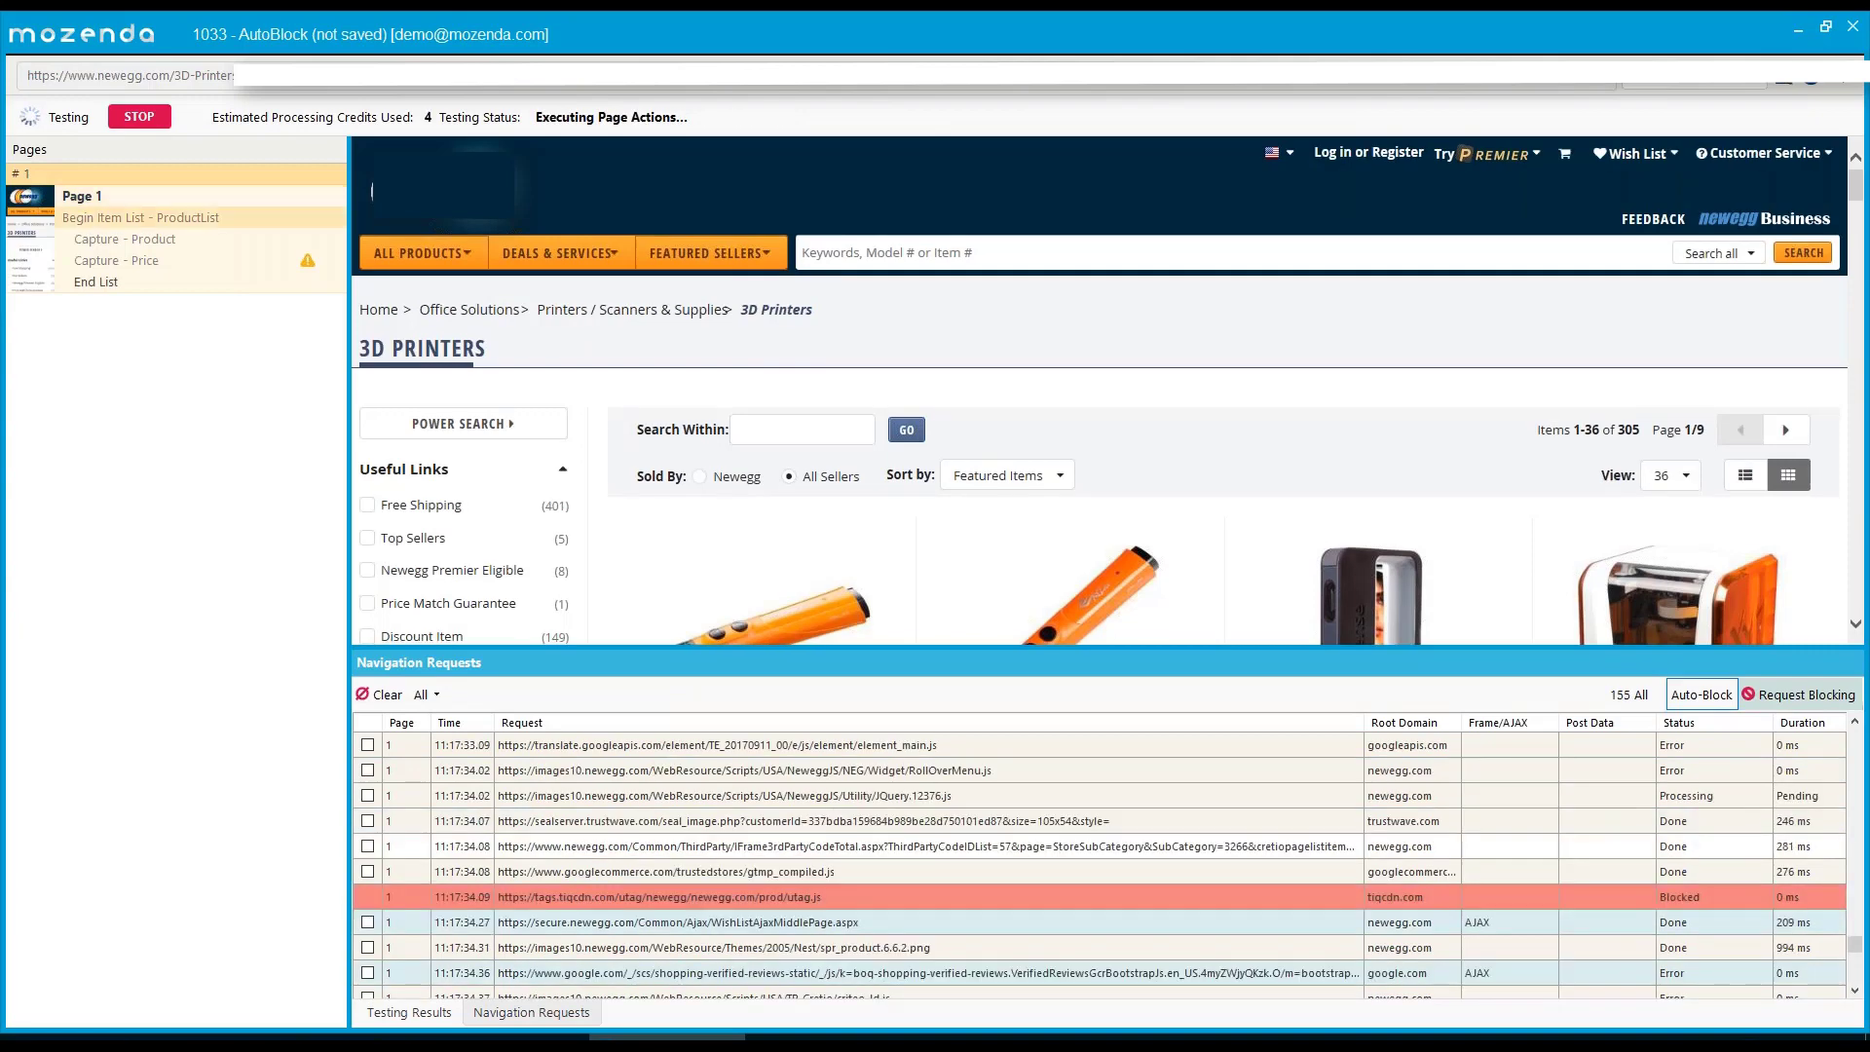
Examine the blocked entries among the test's navigation requests and finish testing.
scroll(943, 803, "down", 2)
scroll(943, 799, "up", 1)
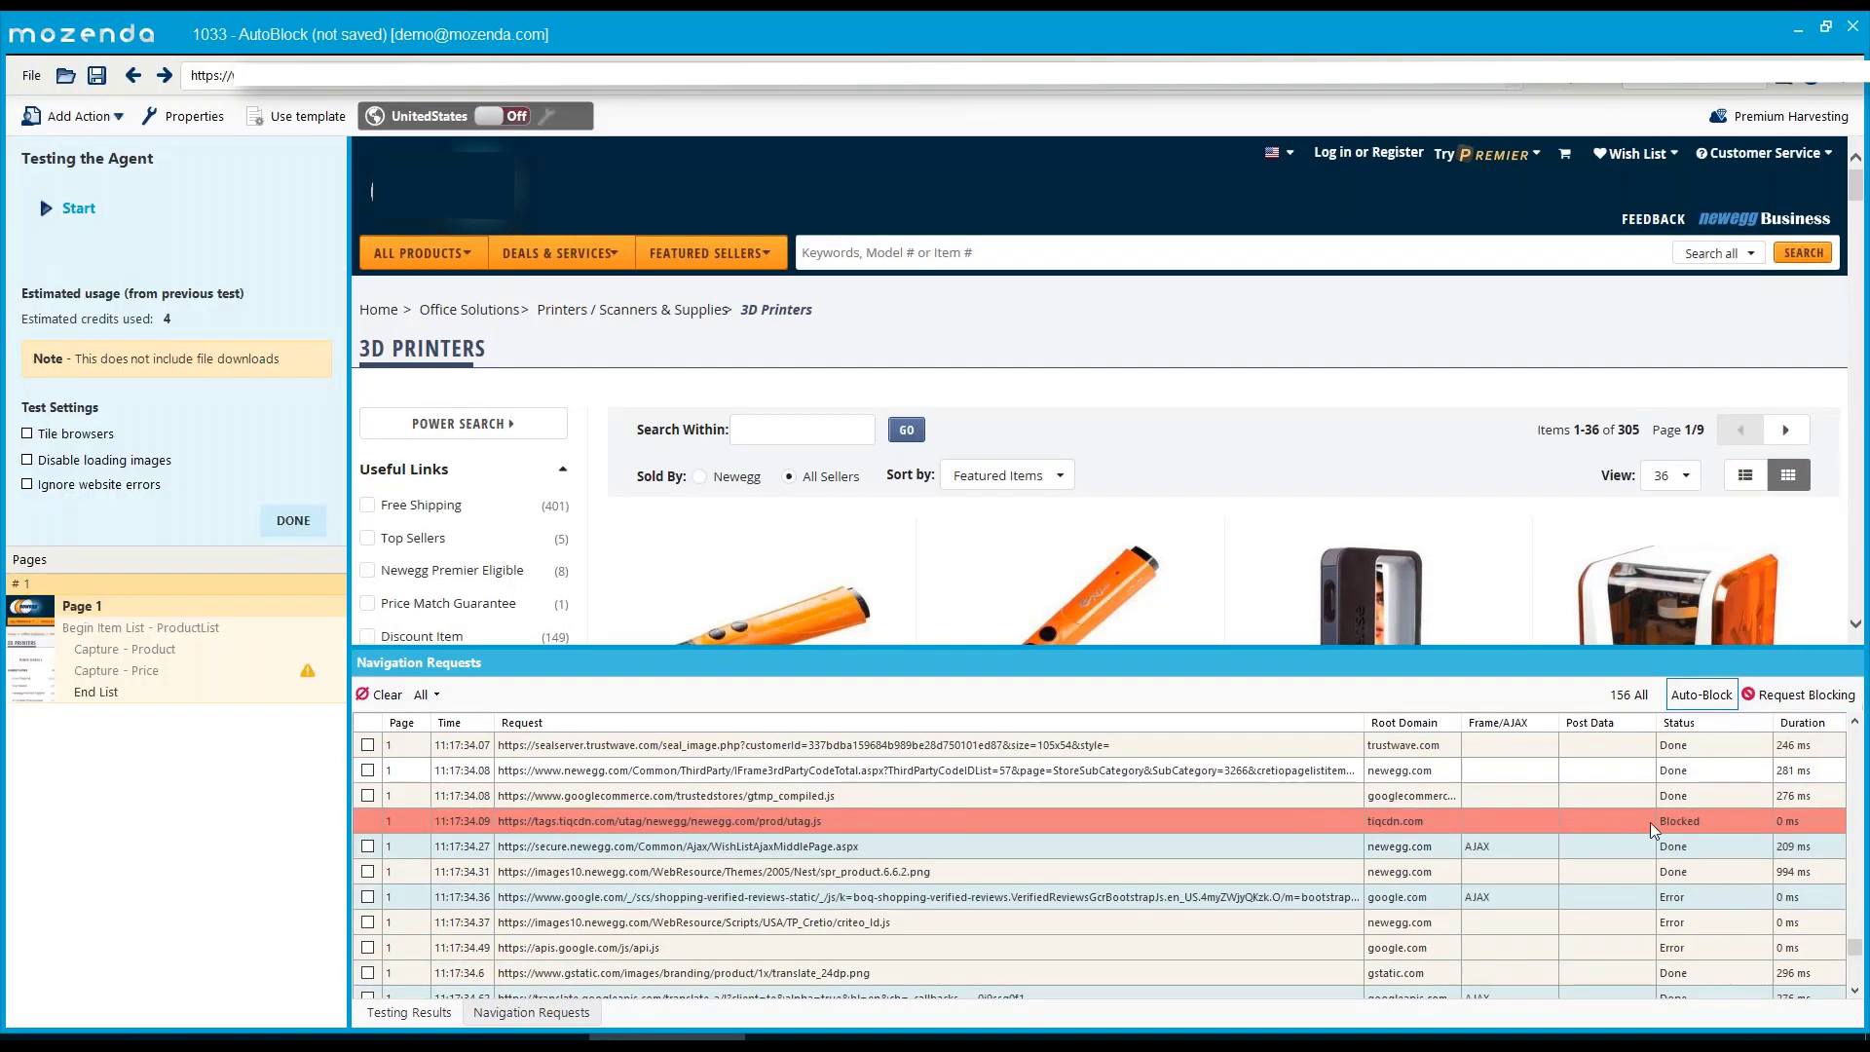
scroll(1500, 848, "down", 3)
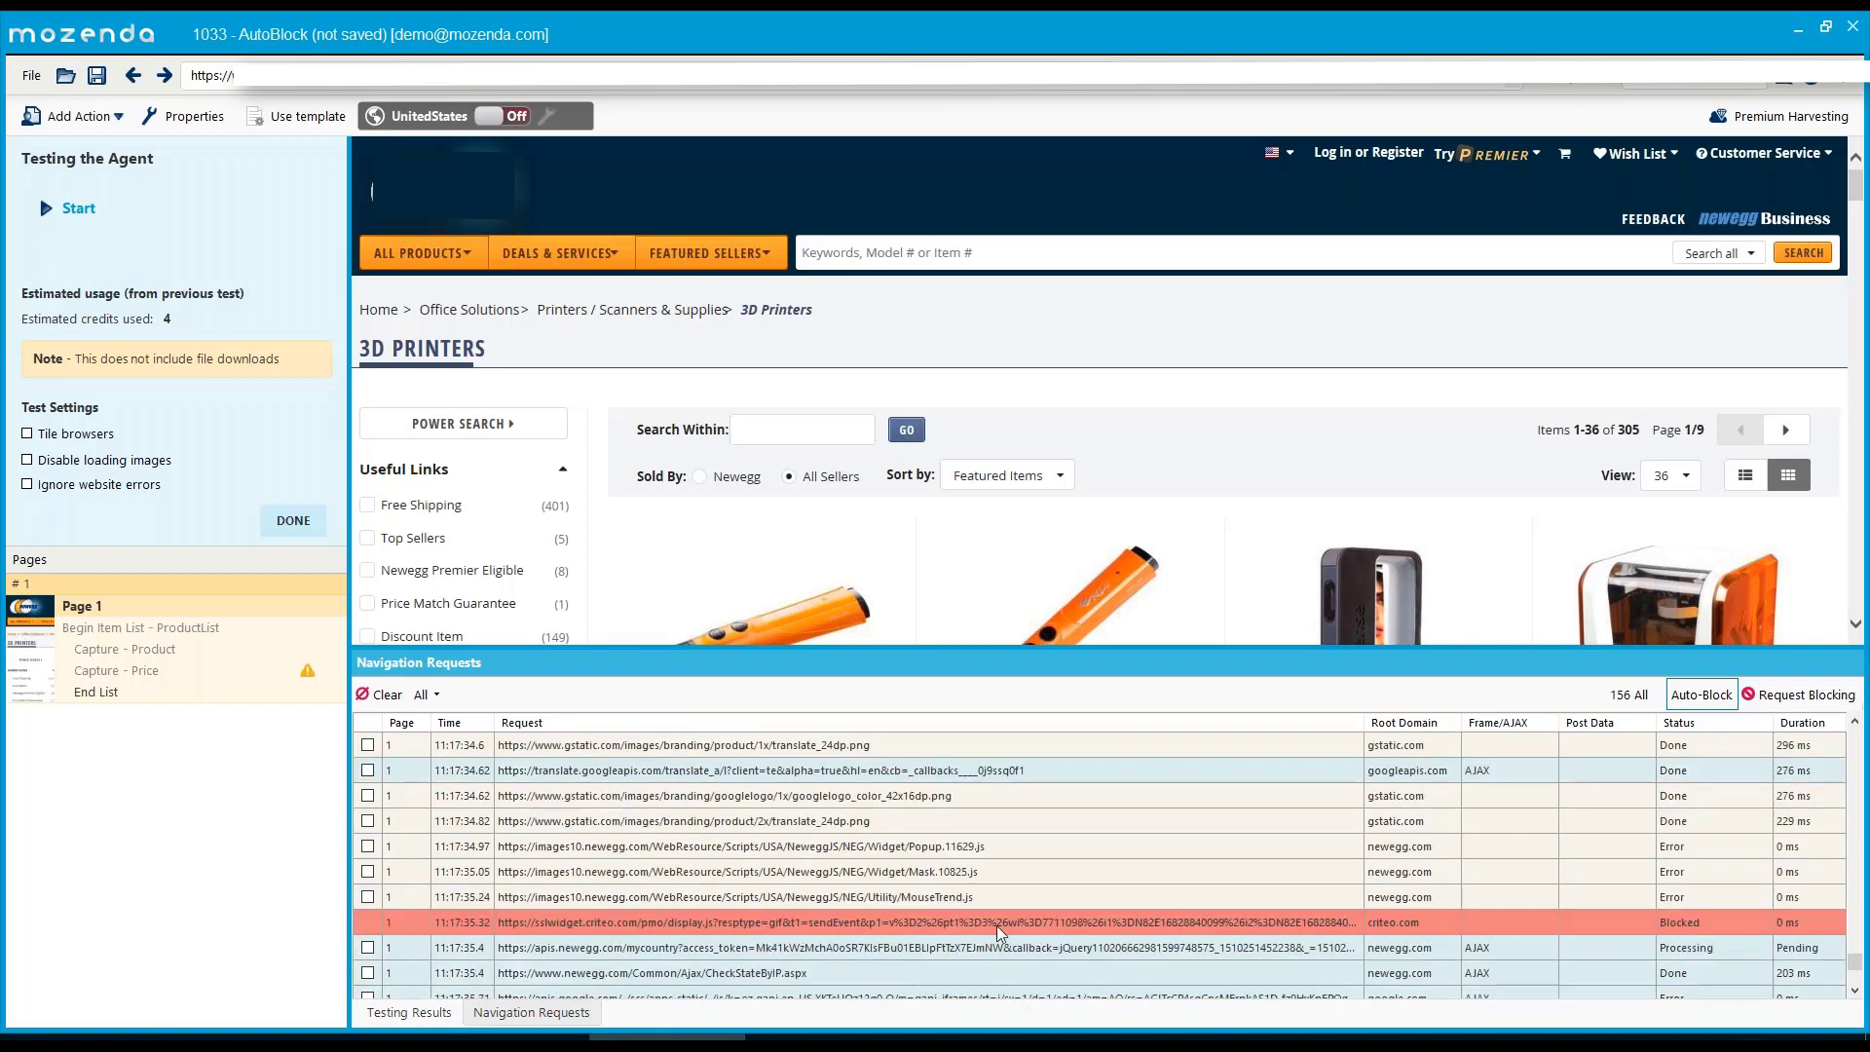
left_click(292, 520)
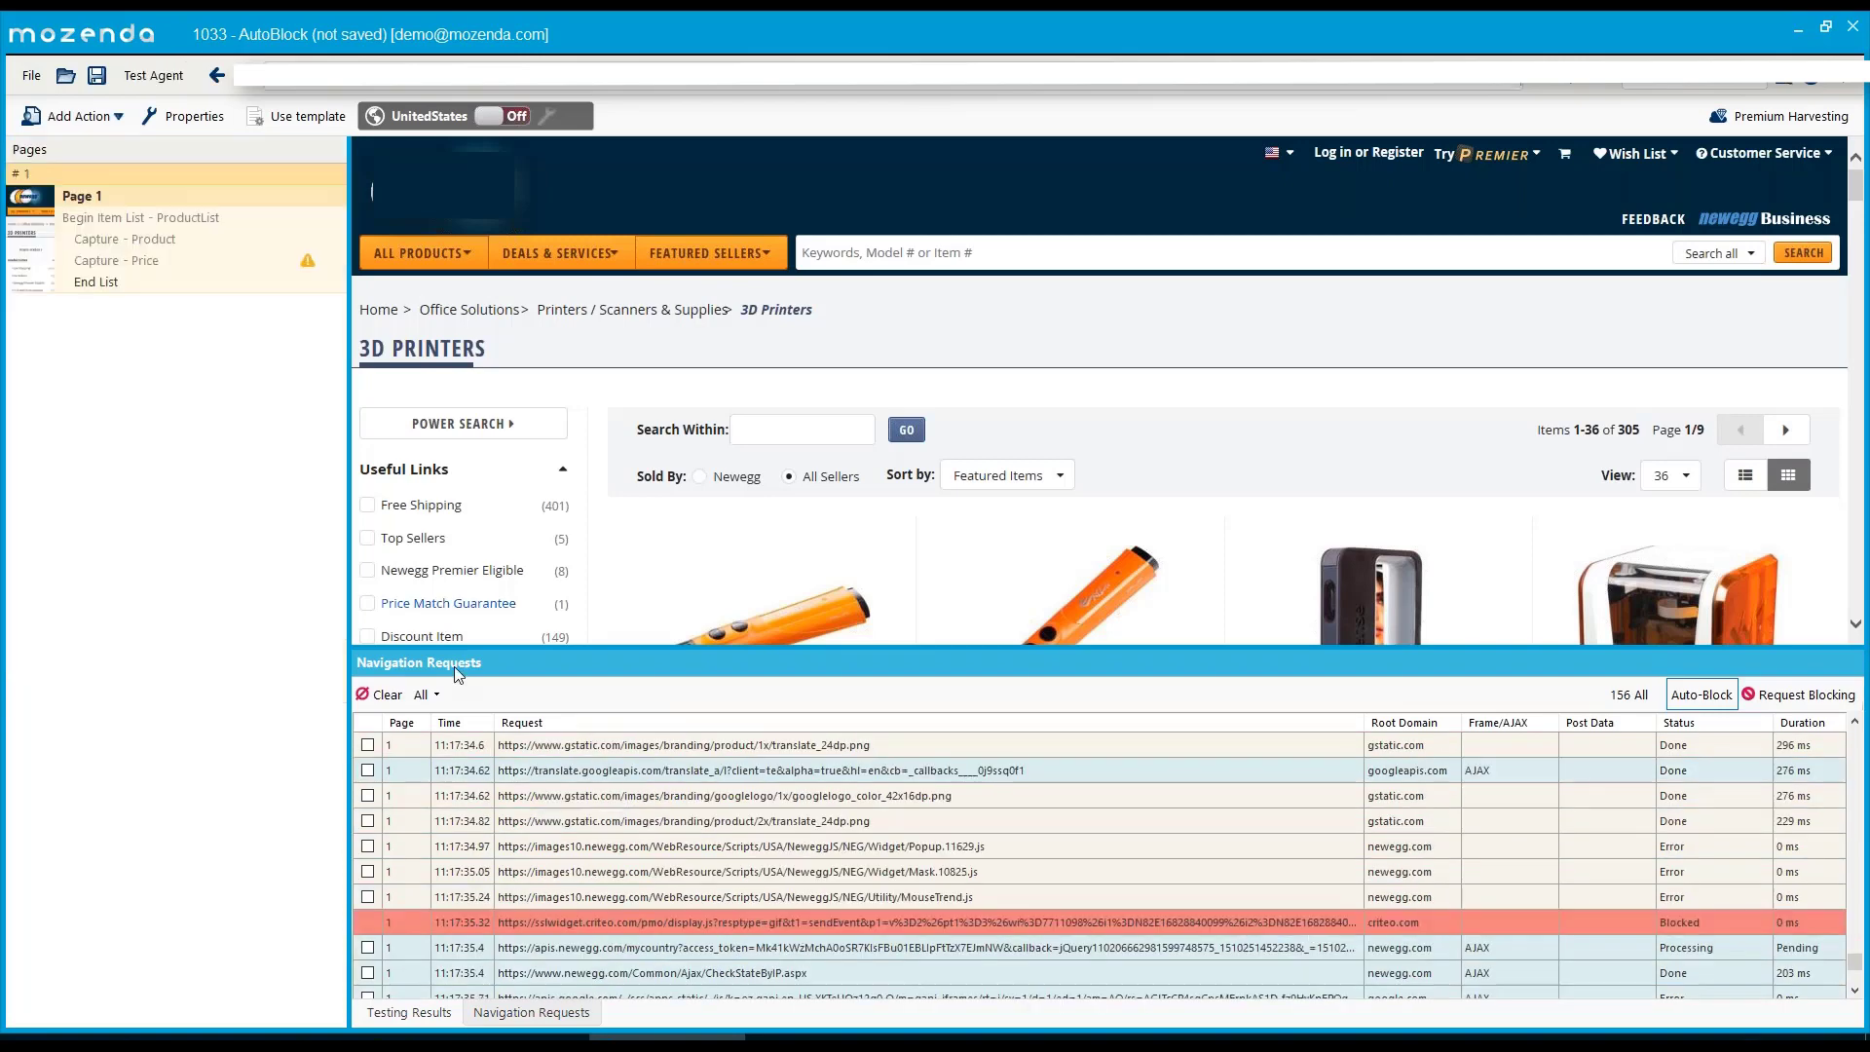
Open the request blocking expressions collected by the test and save them to Page 1.
left_click(1795, 700)
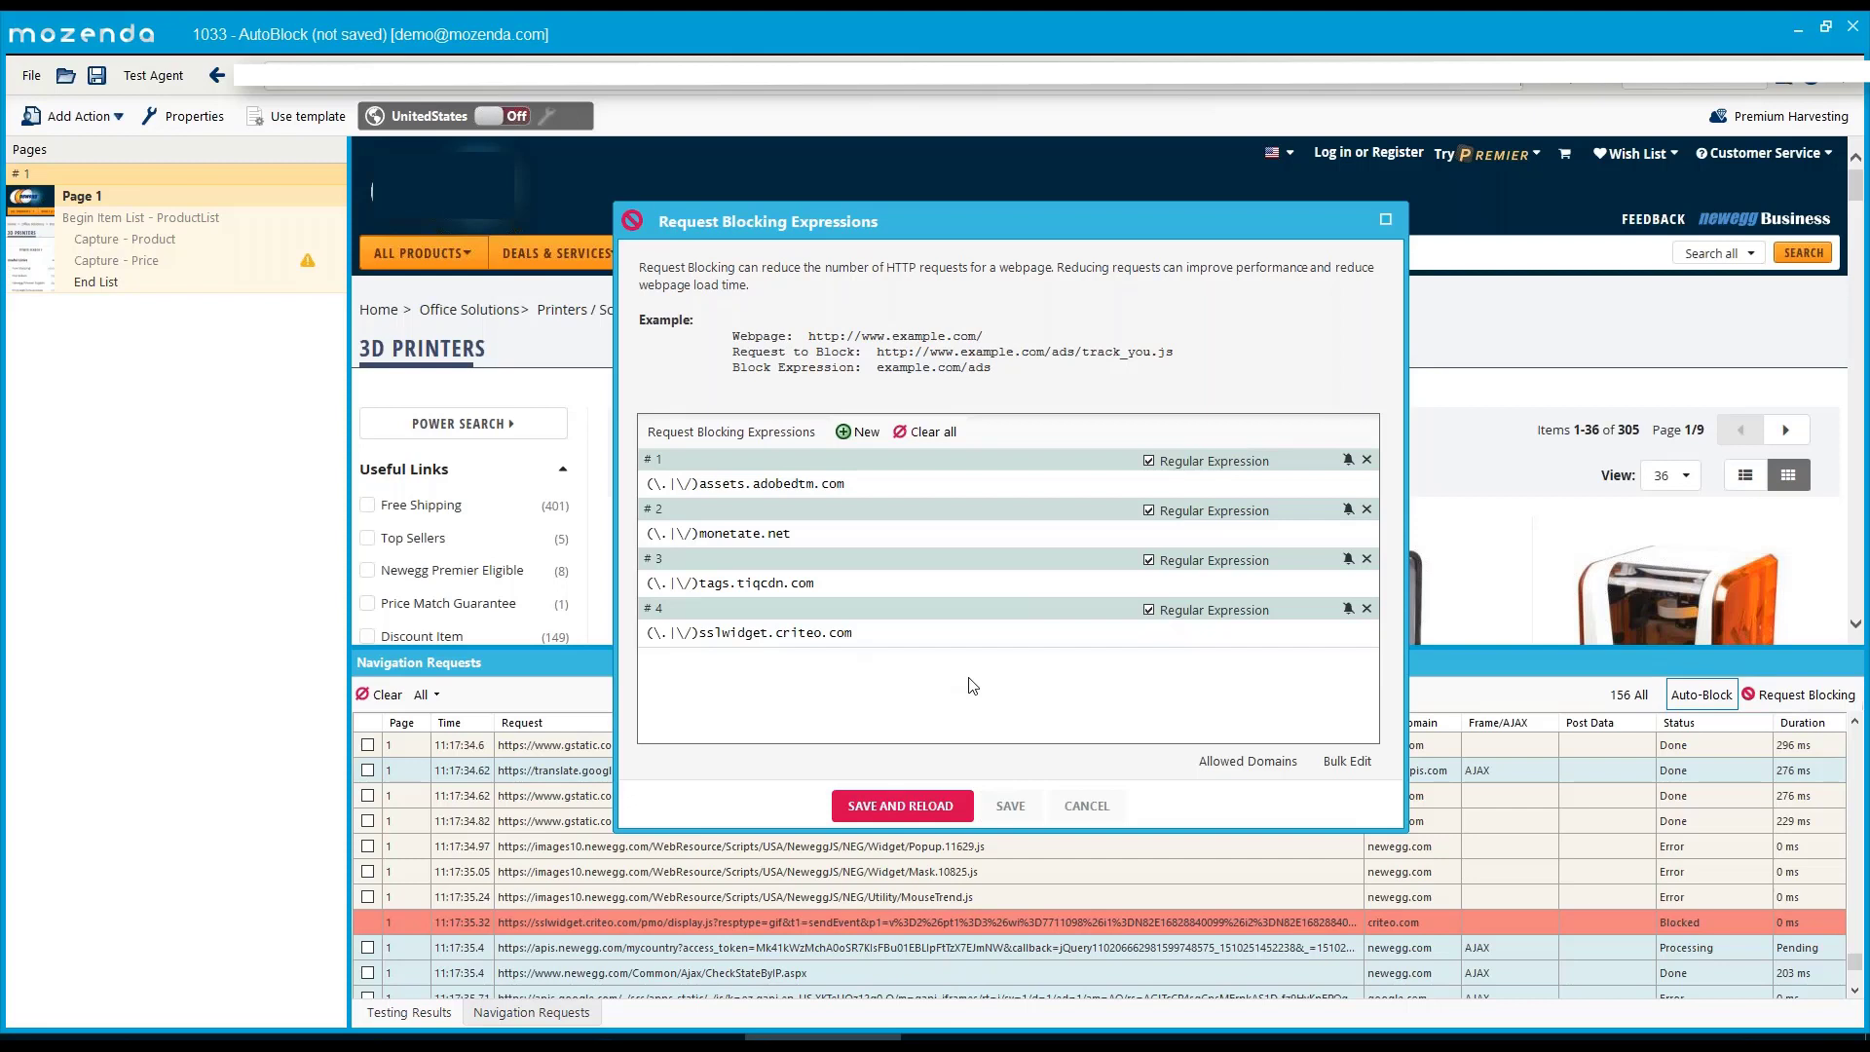
left_click(1010, 805)
Remove the monetate.net request blocking expression, save the allowed domains list containing monetate.net, and save the blocking settings.
left_click(1777, 697)
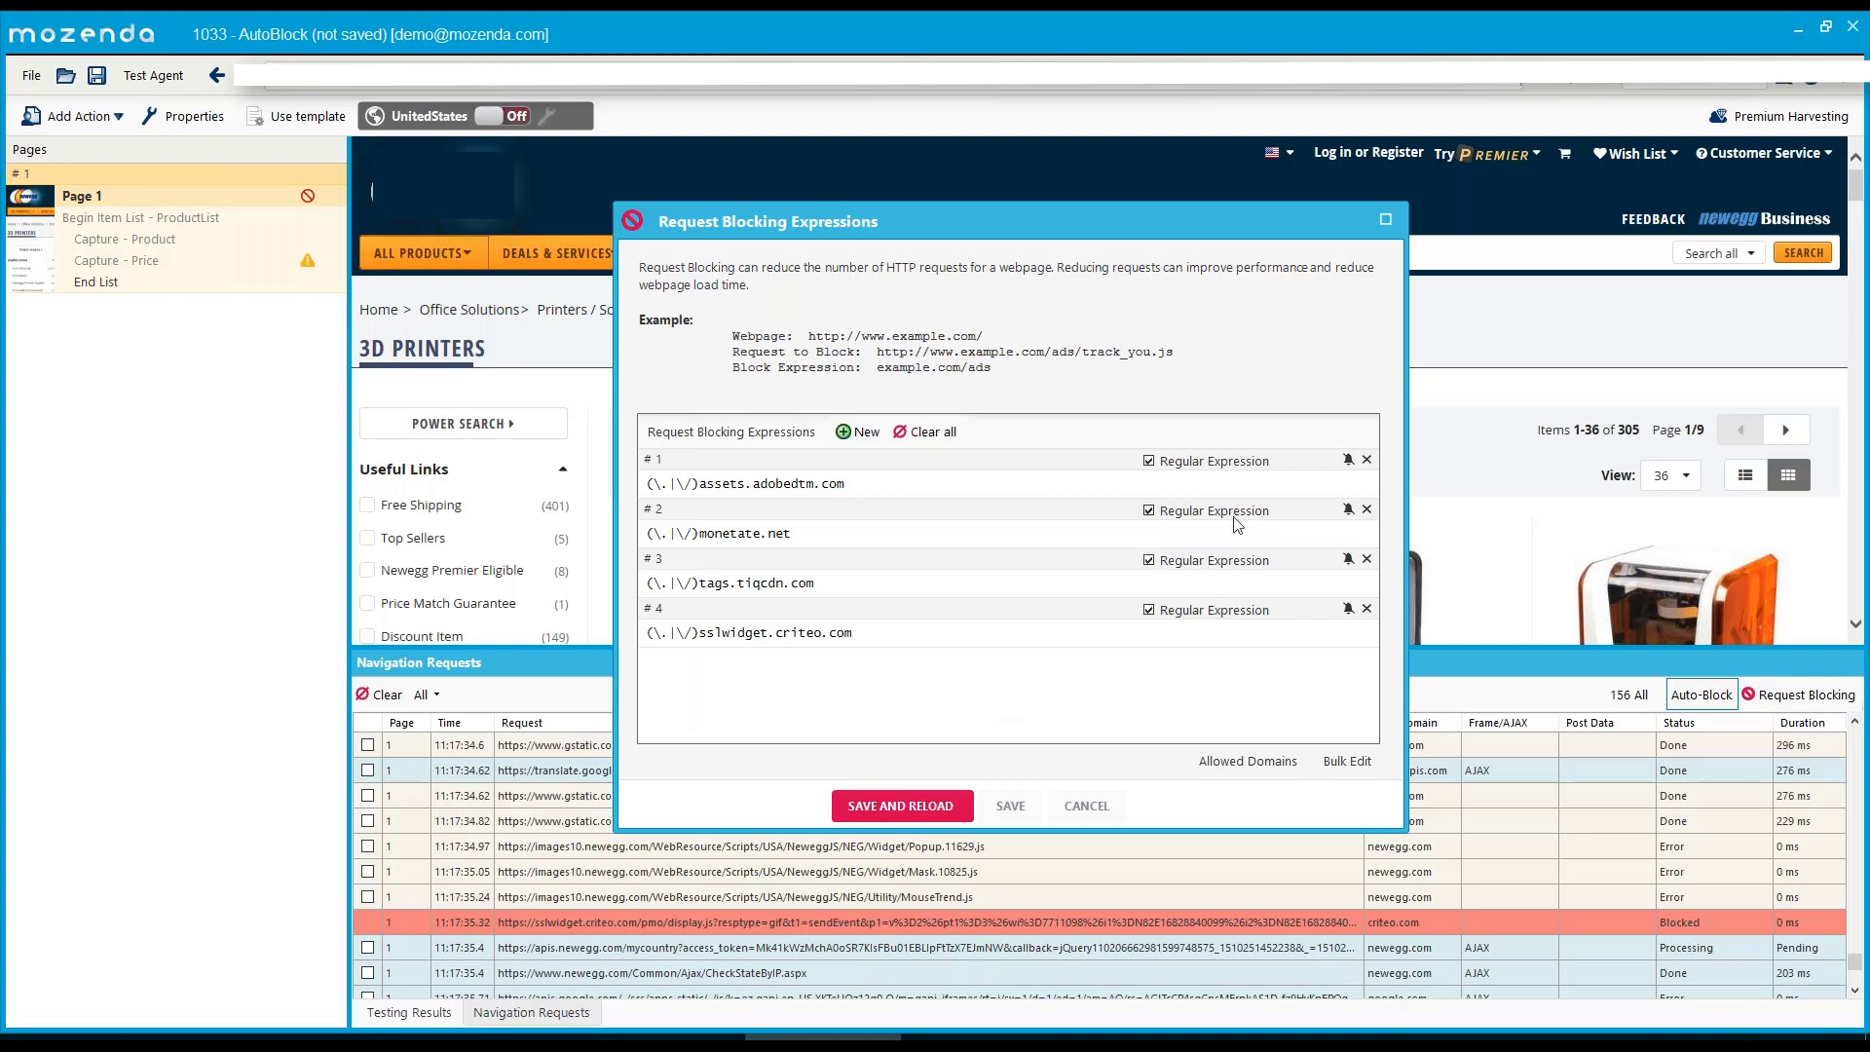
left_click(1348, 516)
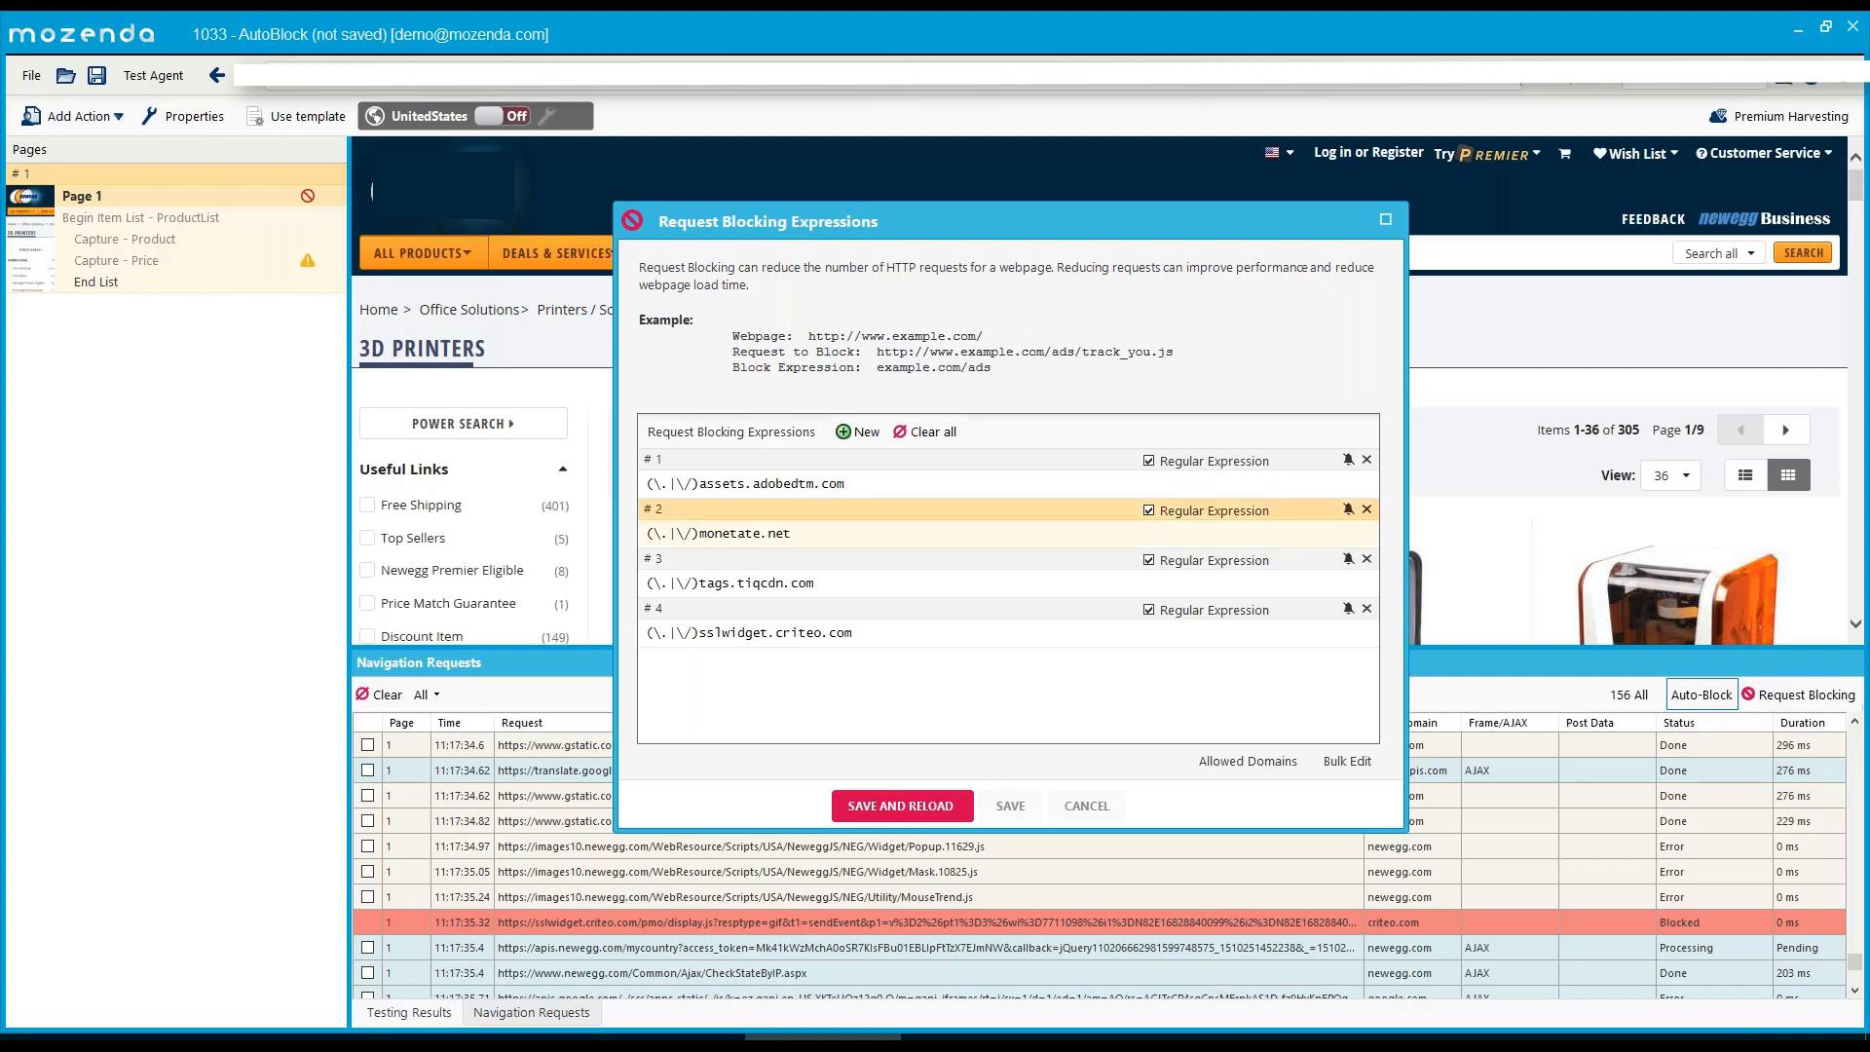
key("Delete")
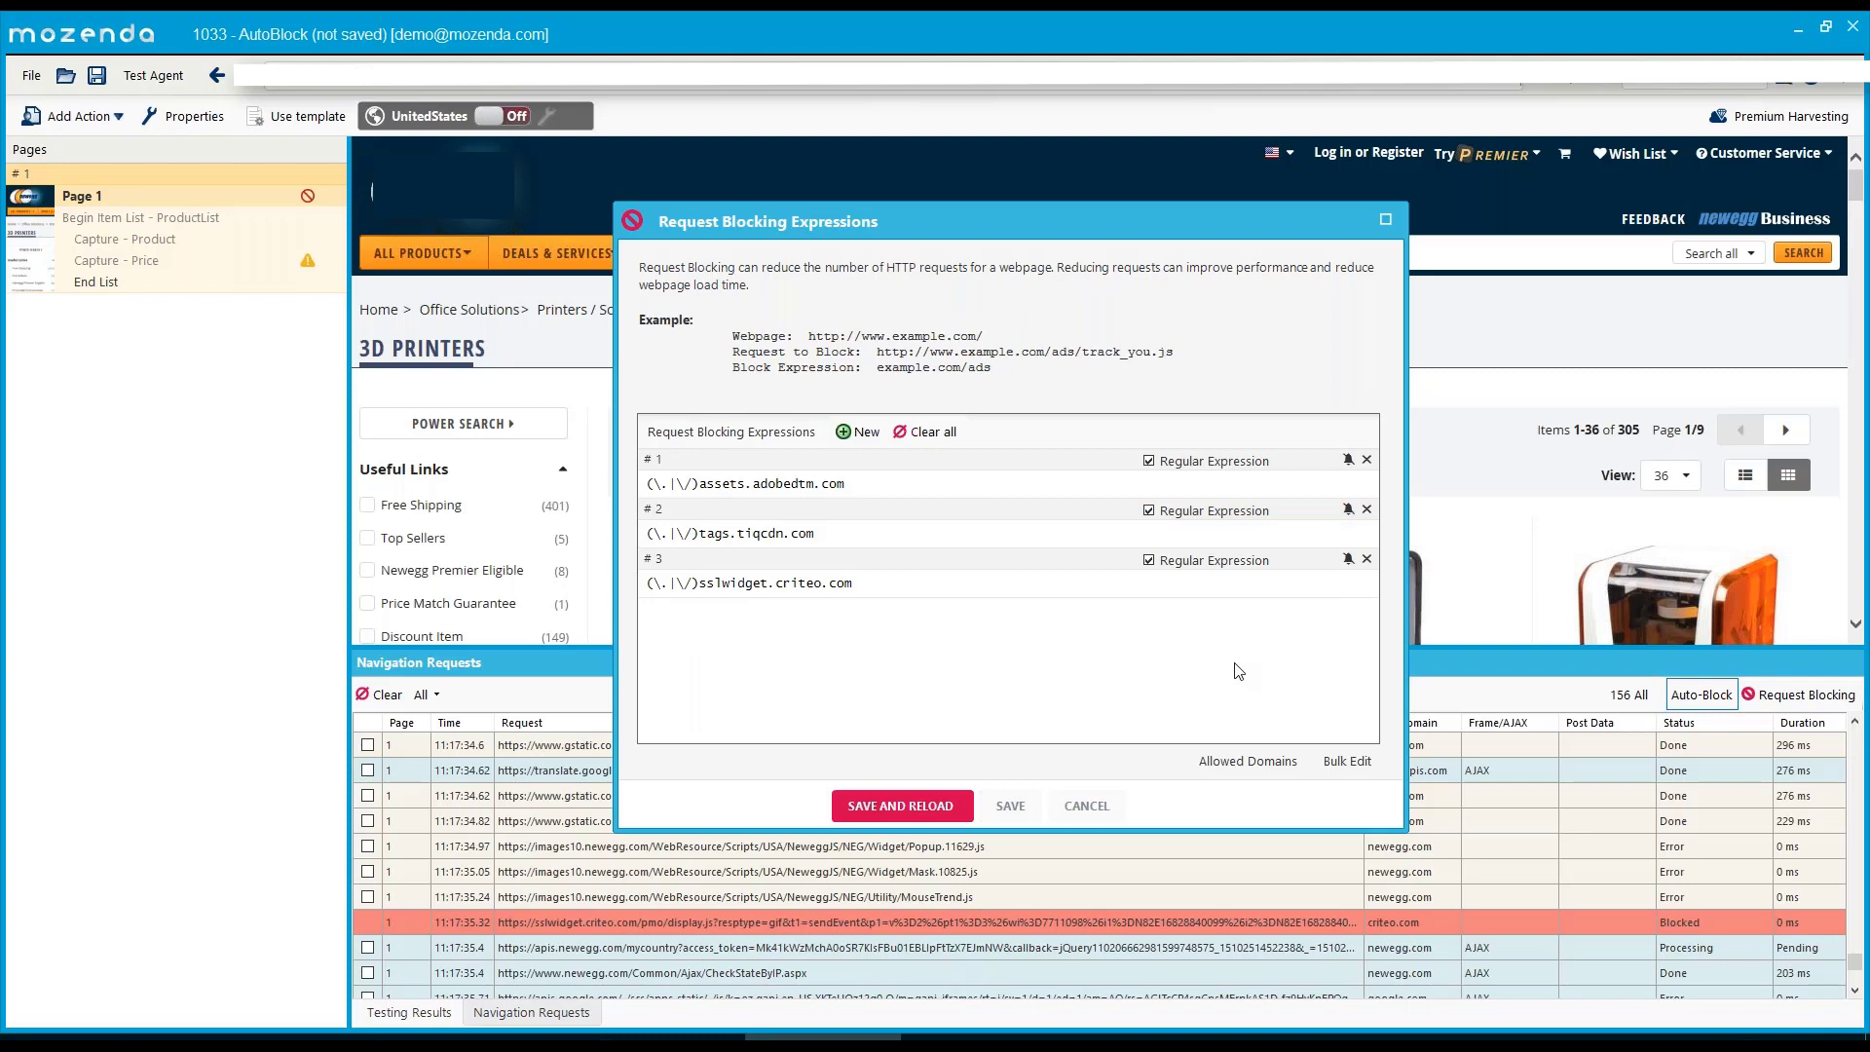
left_click(1247, 761)
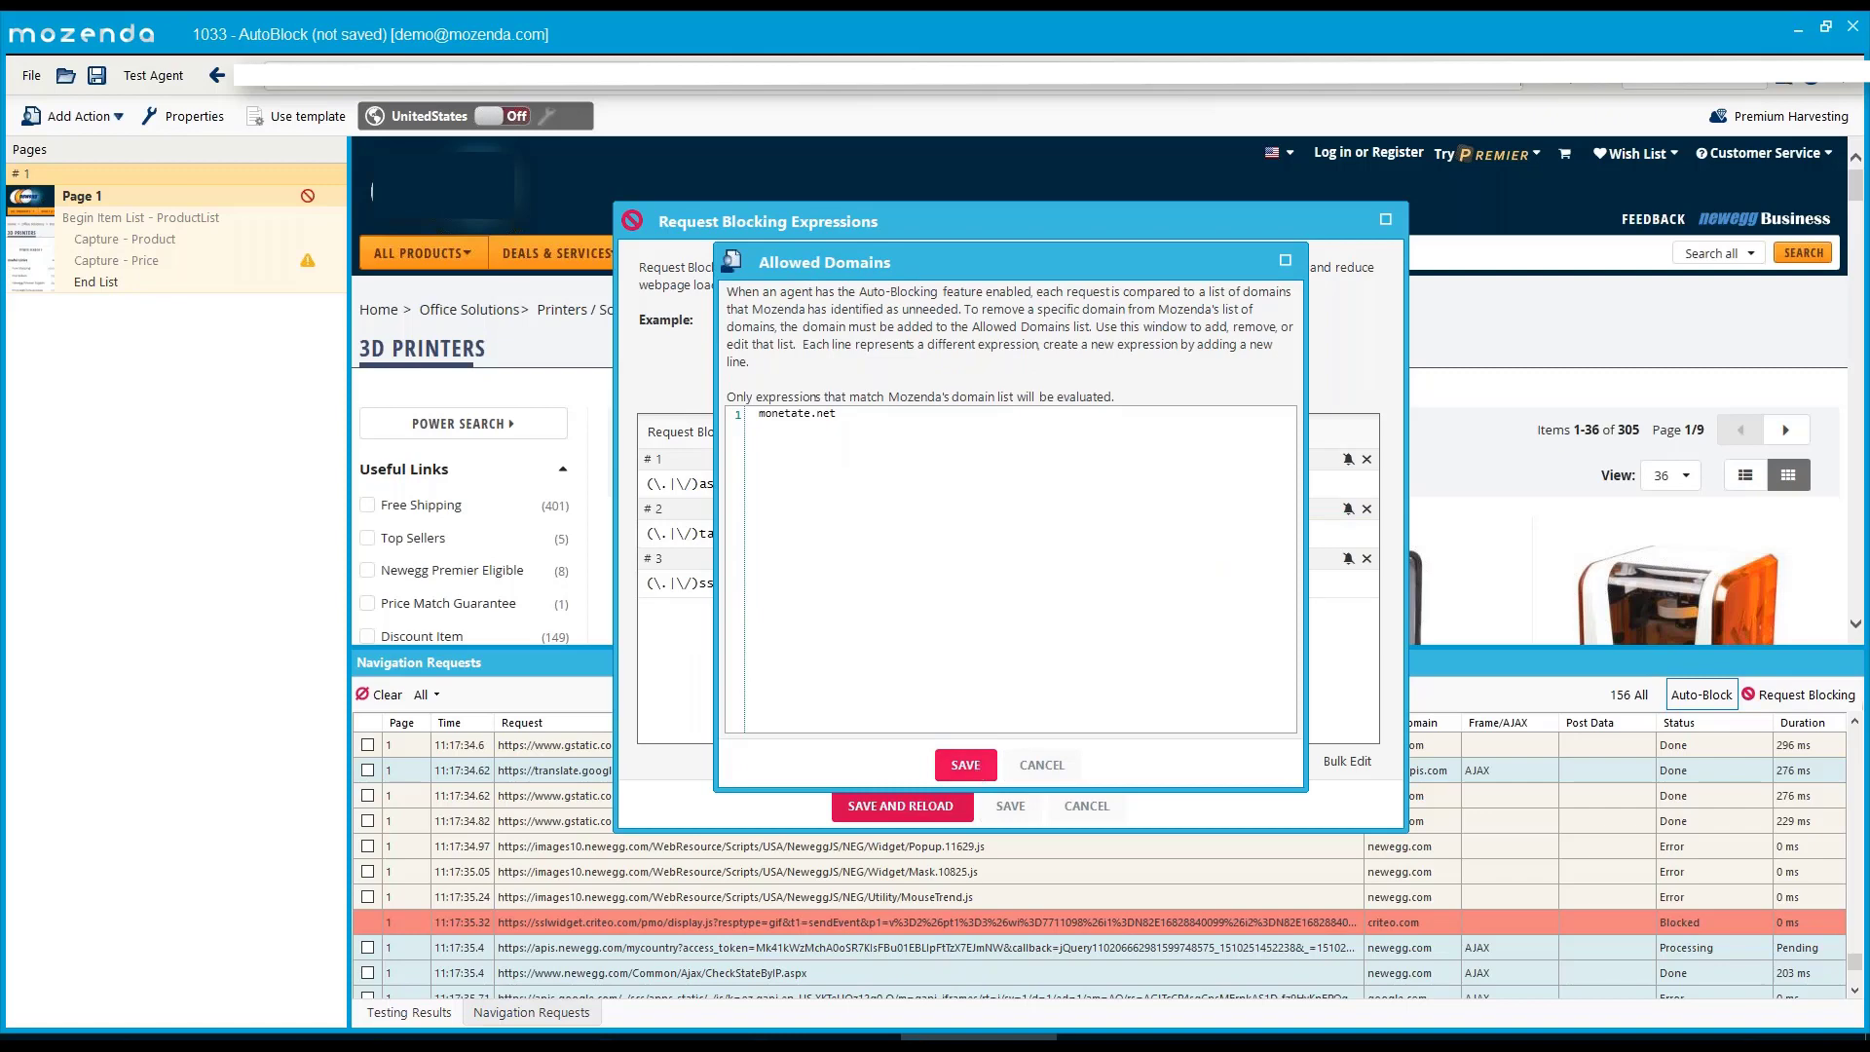
left_click(977, 765)
left_click(1009, 805)
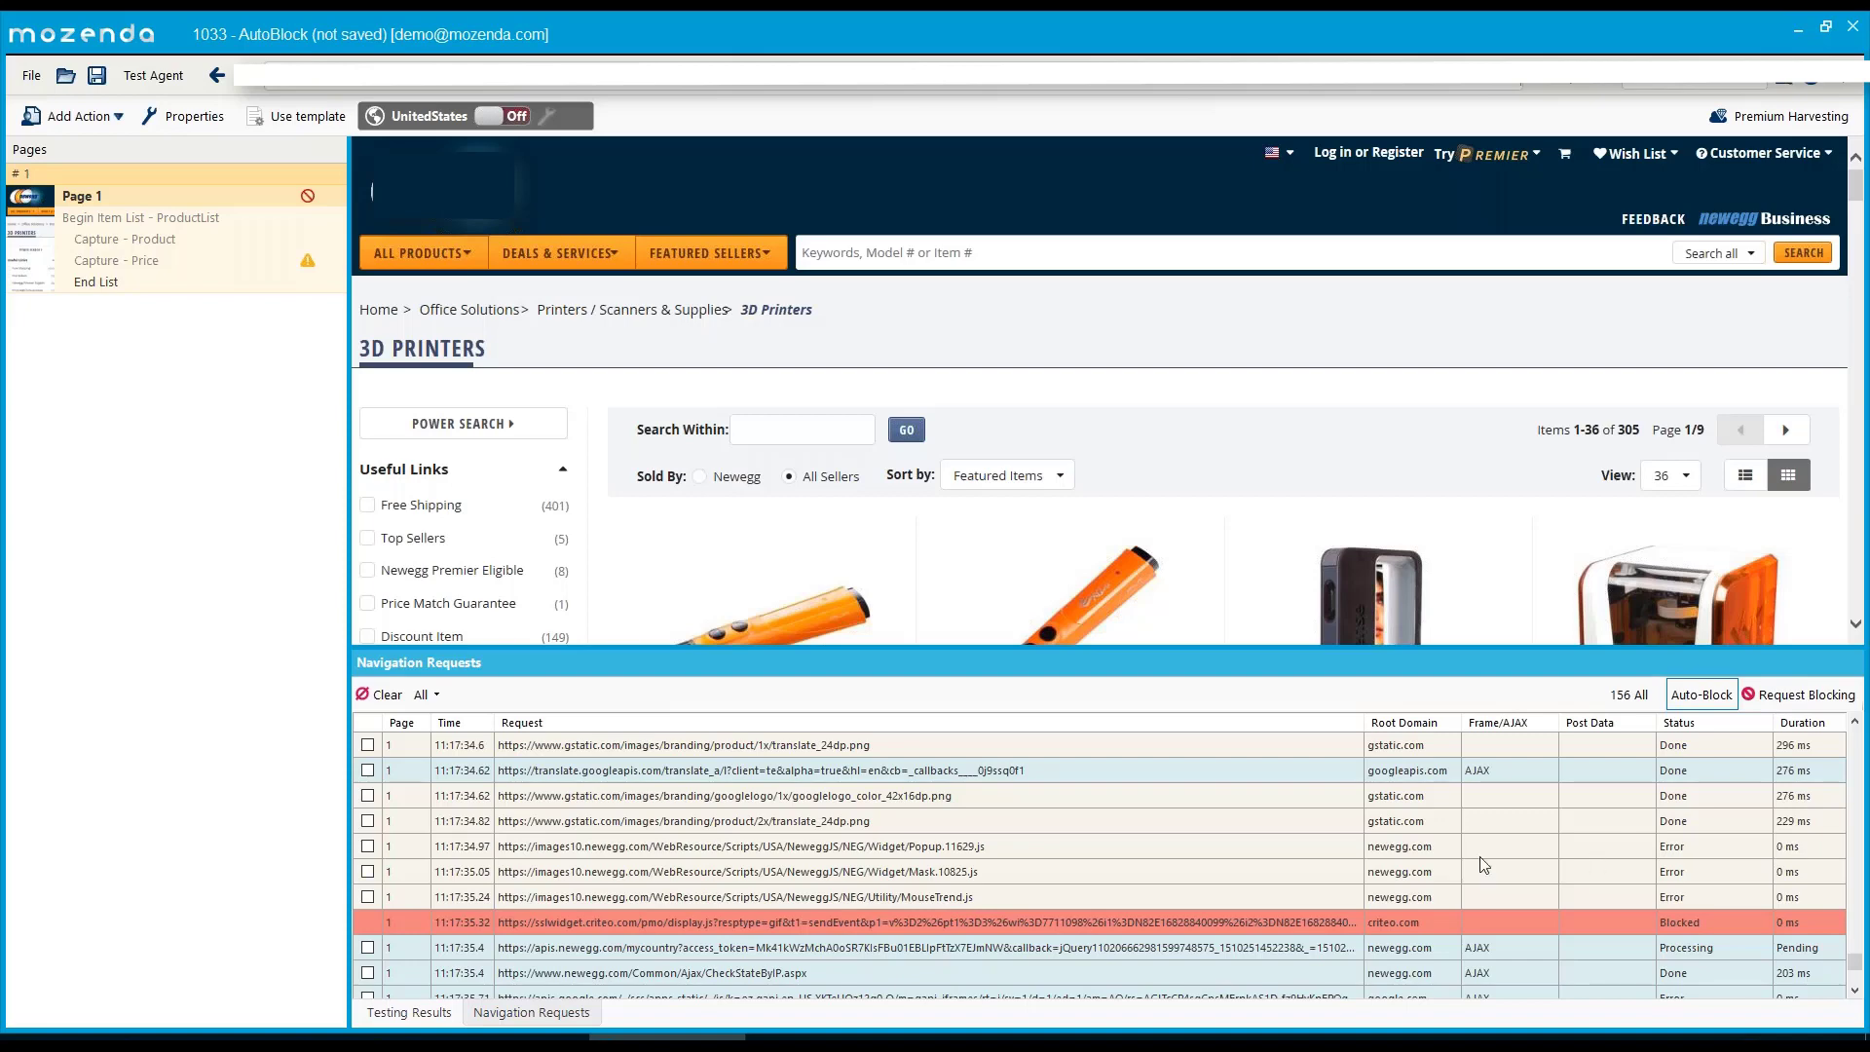
Review the ConversionRate capture on Page 1 of the ConversionDemo agent and the Best Buy product price on Page 2.
scroll(1592, 855, "up", 5)
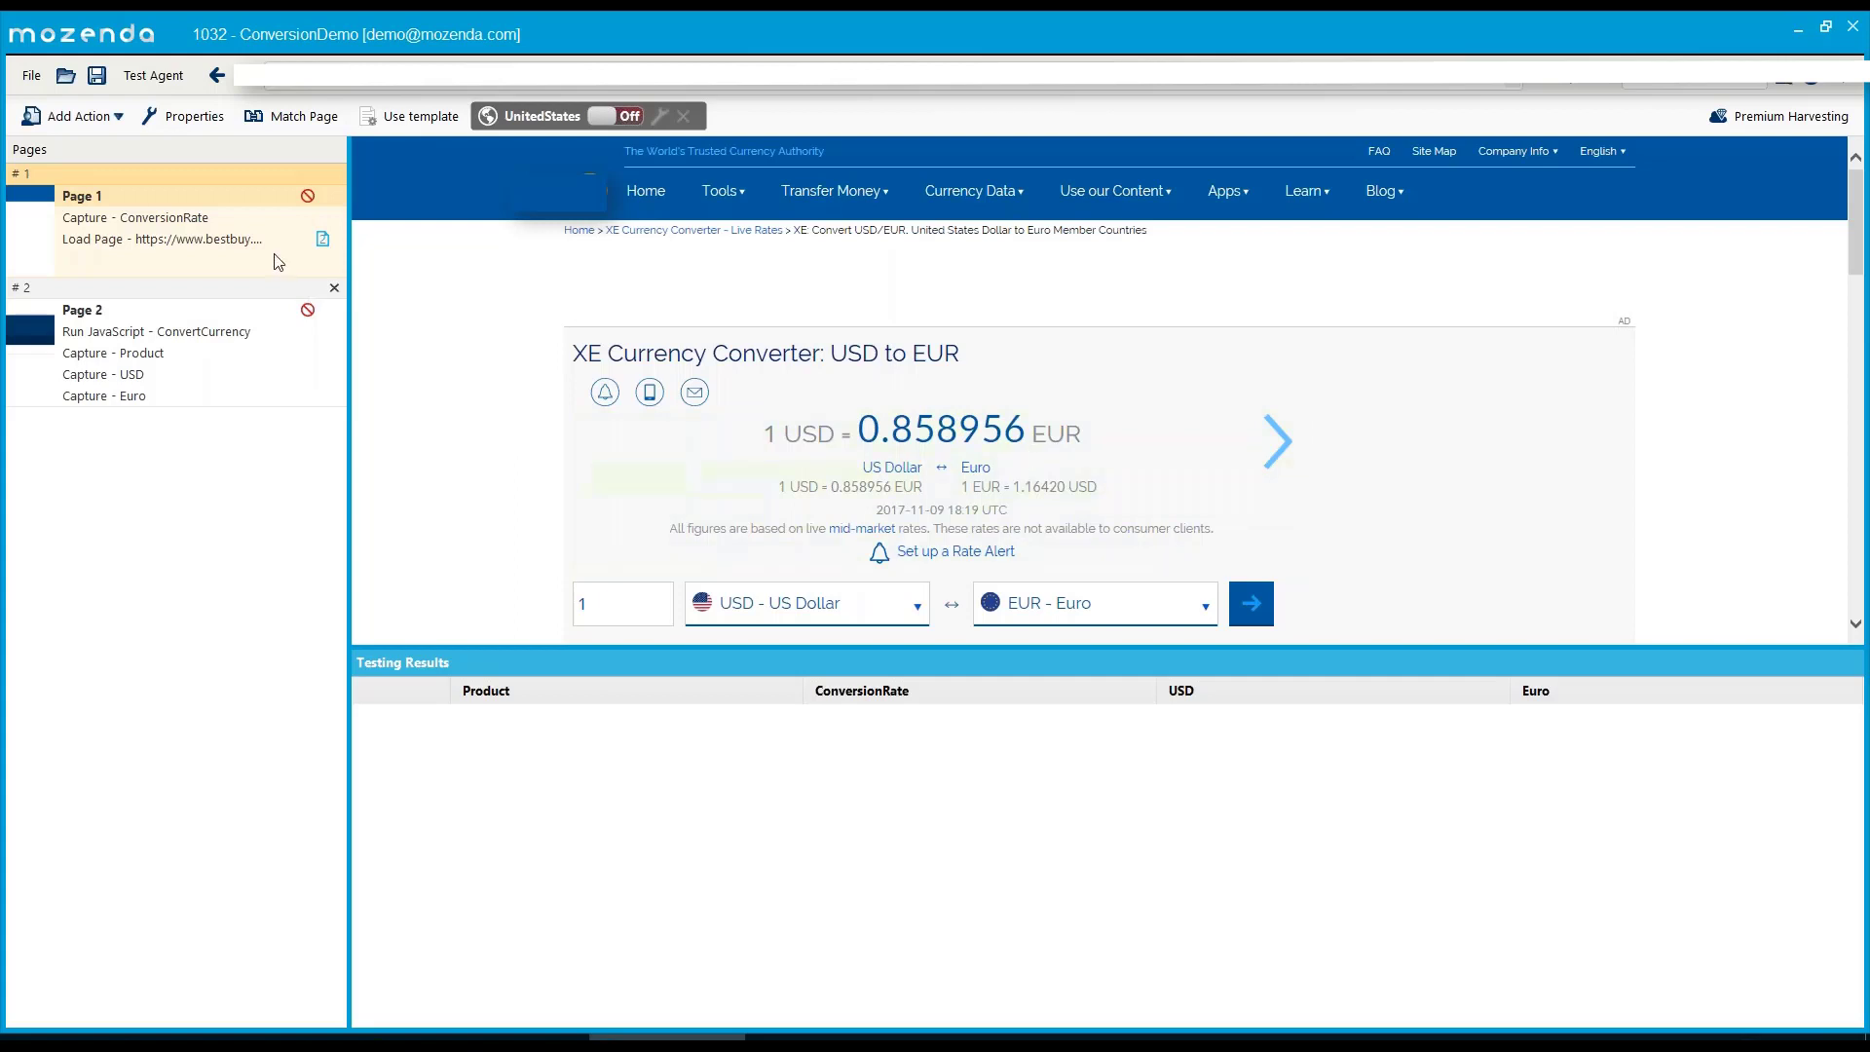
left_click(130, 222)
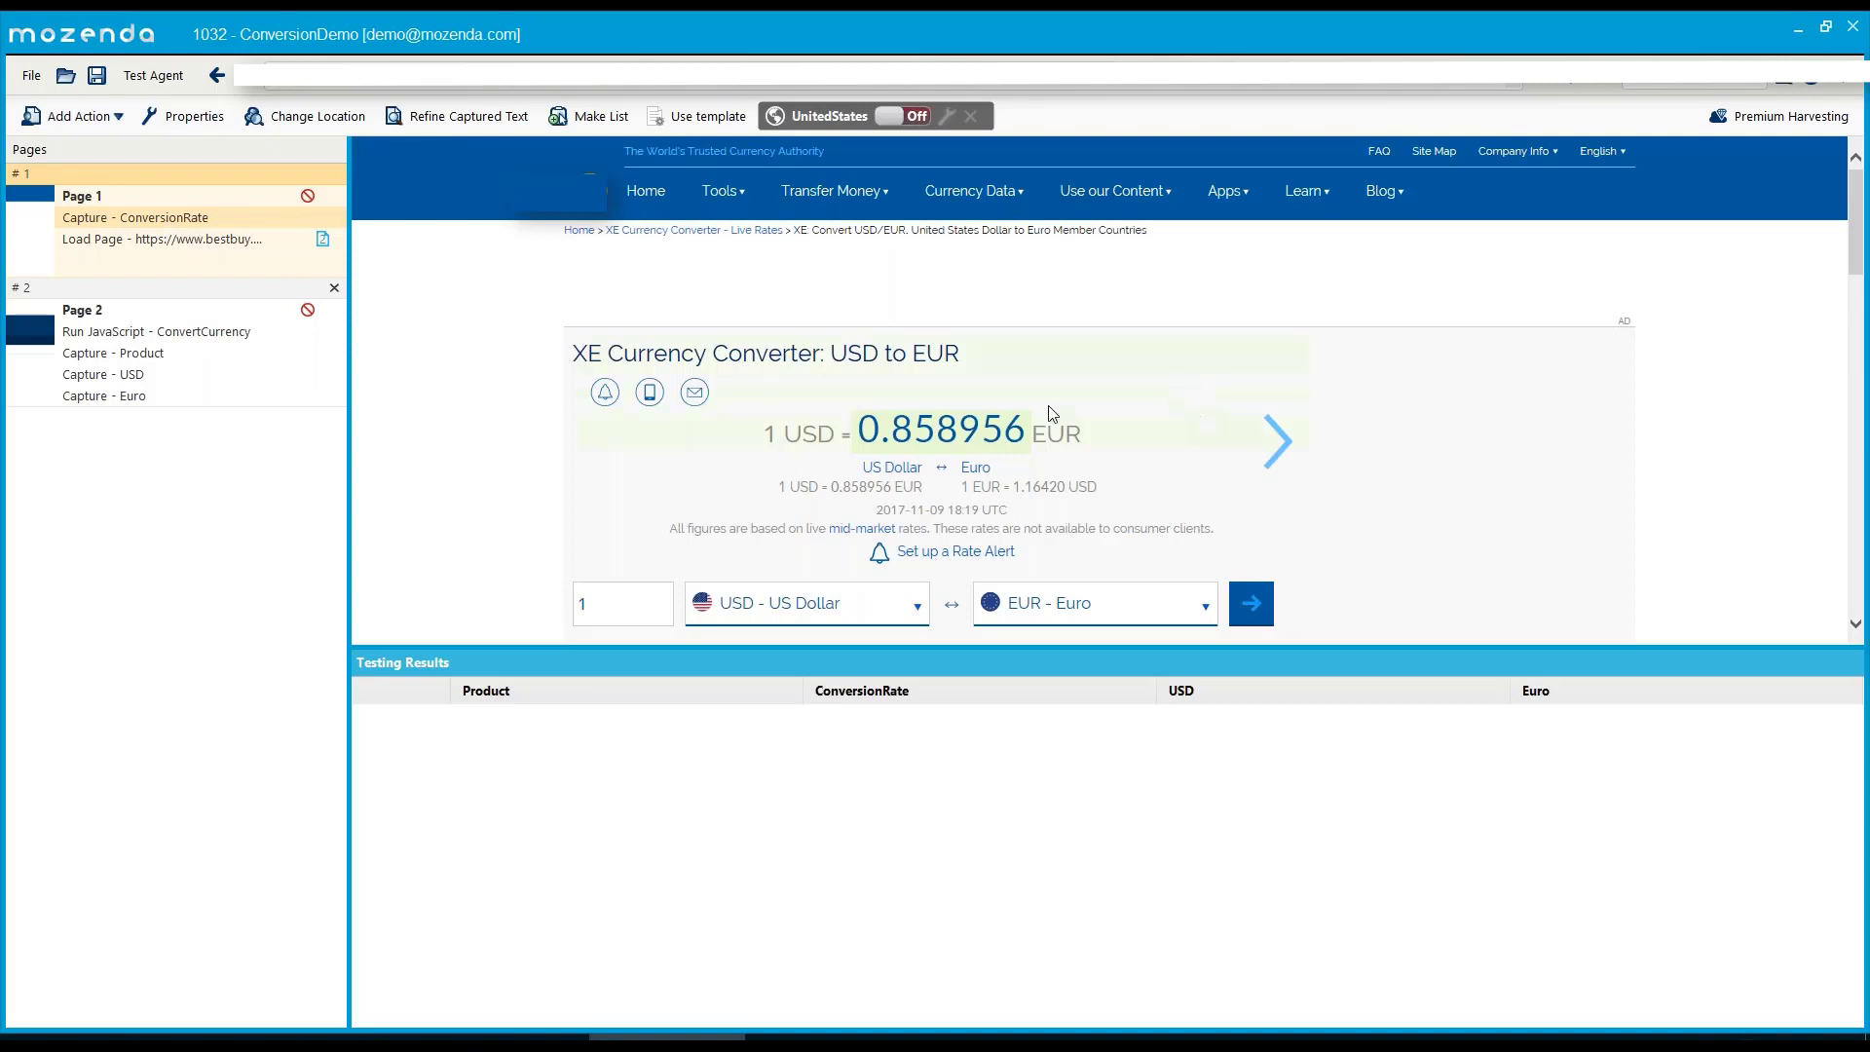
left_click(105, 311)
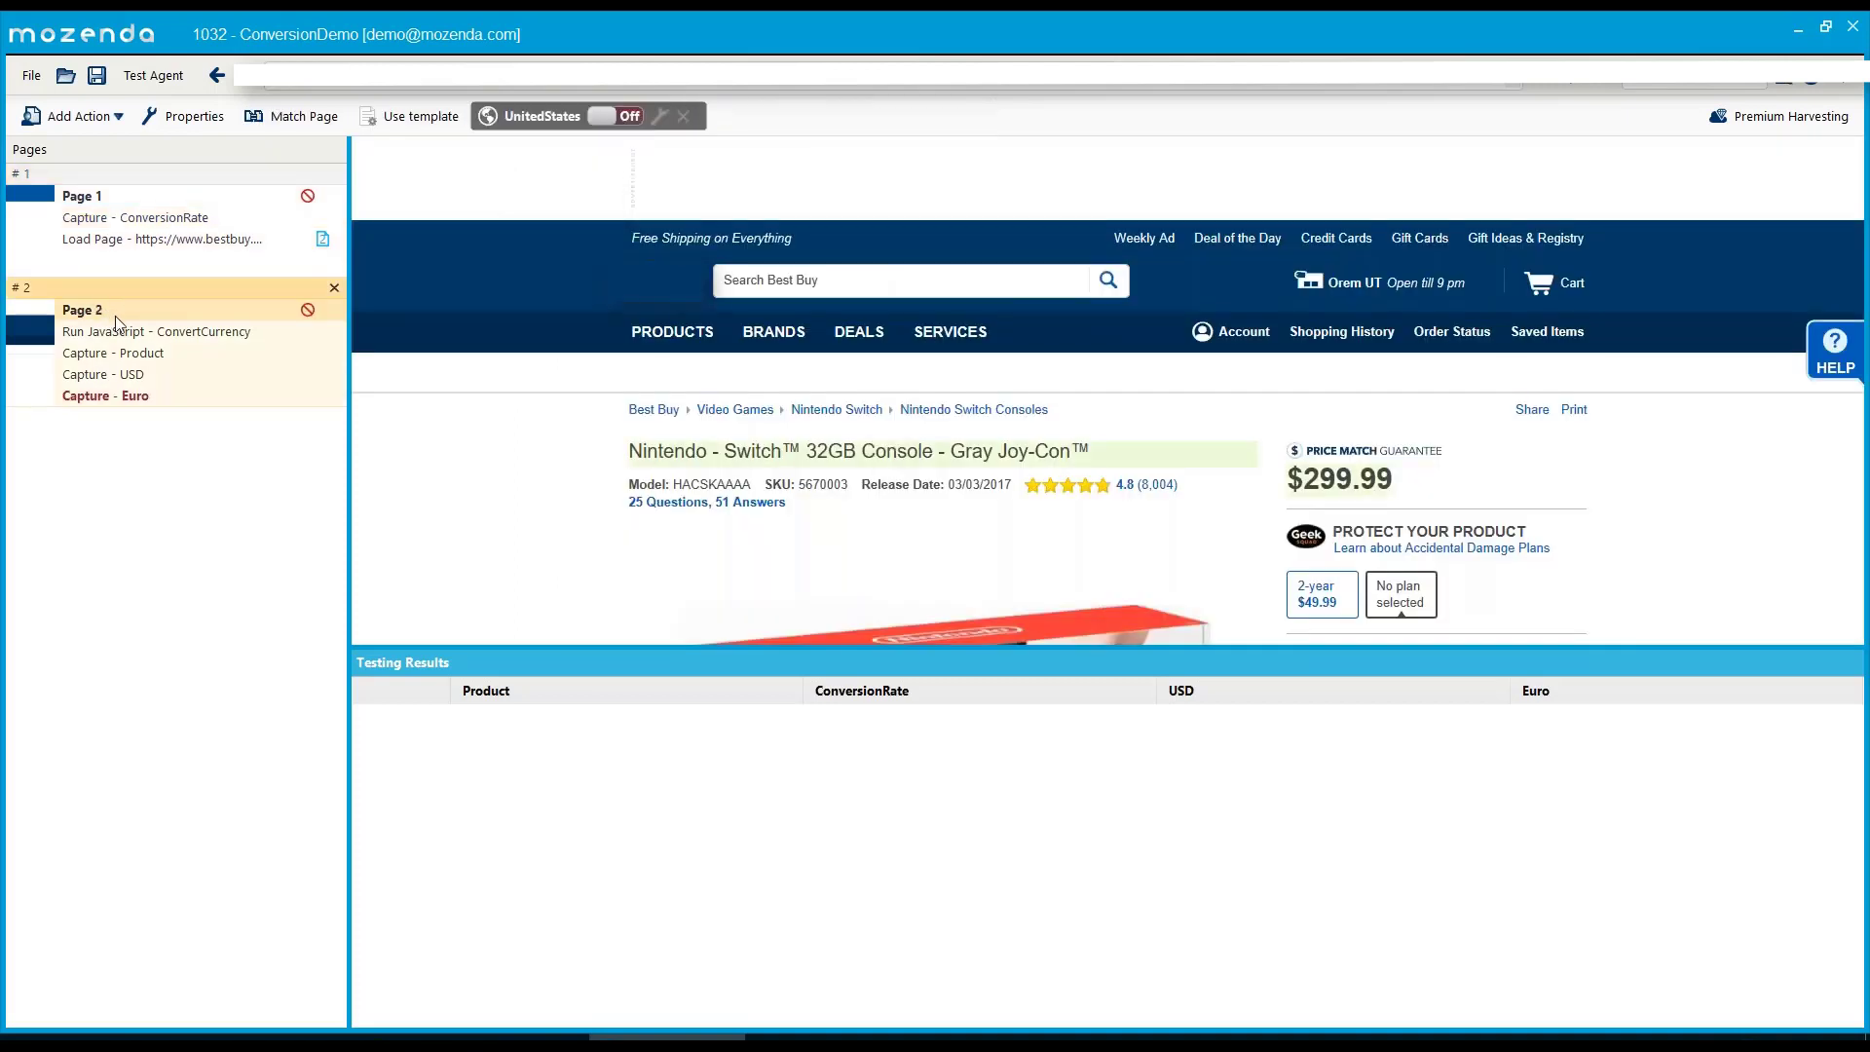
scroll(1023, 444, "down", 2)
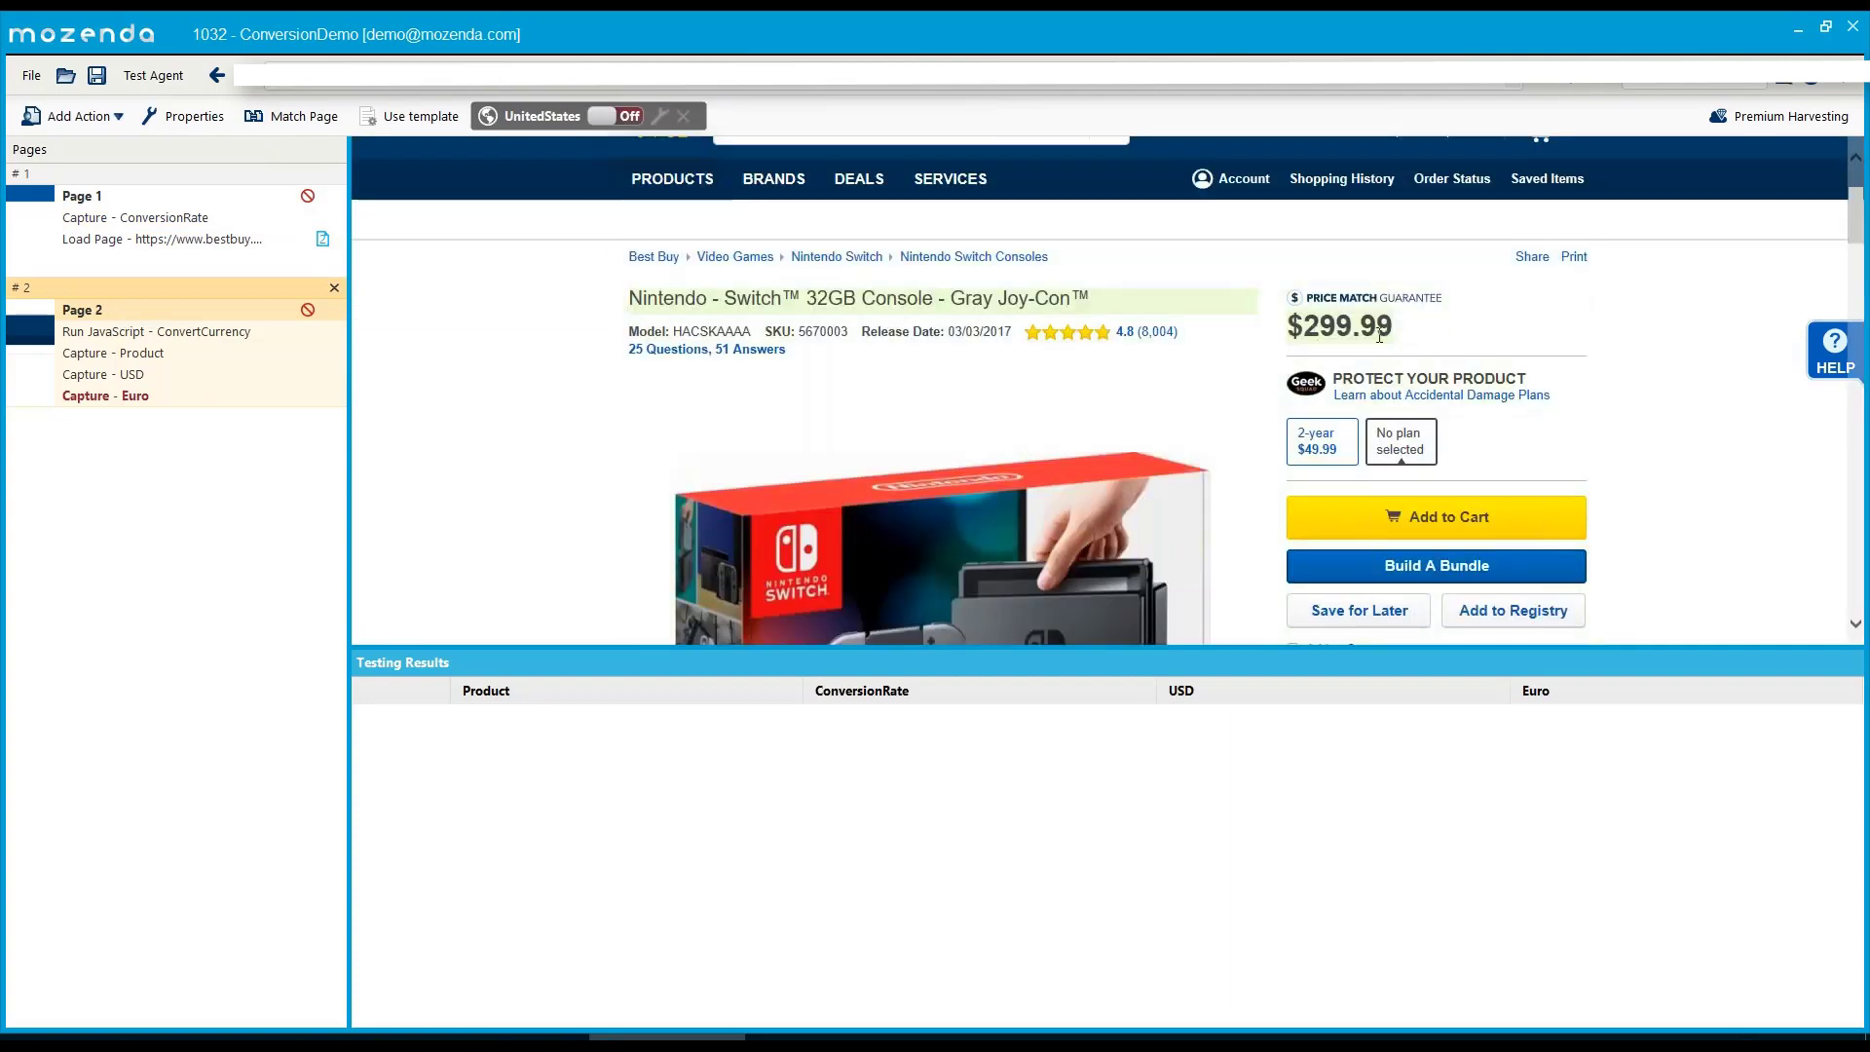
Review the ConvertCurrency script on Page 2 in the JavaScript Editor and save it.
left_click(118, 336)
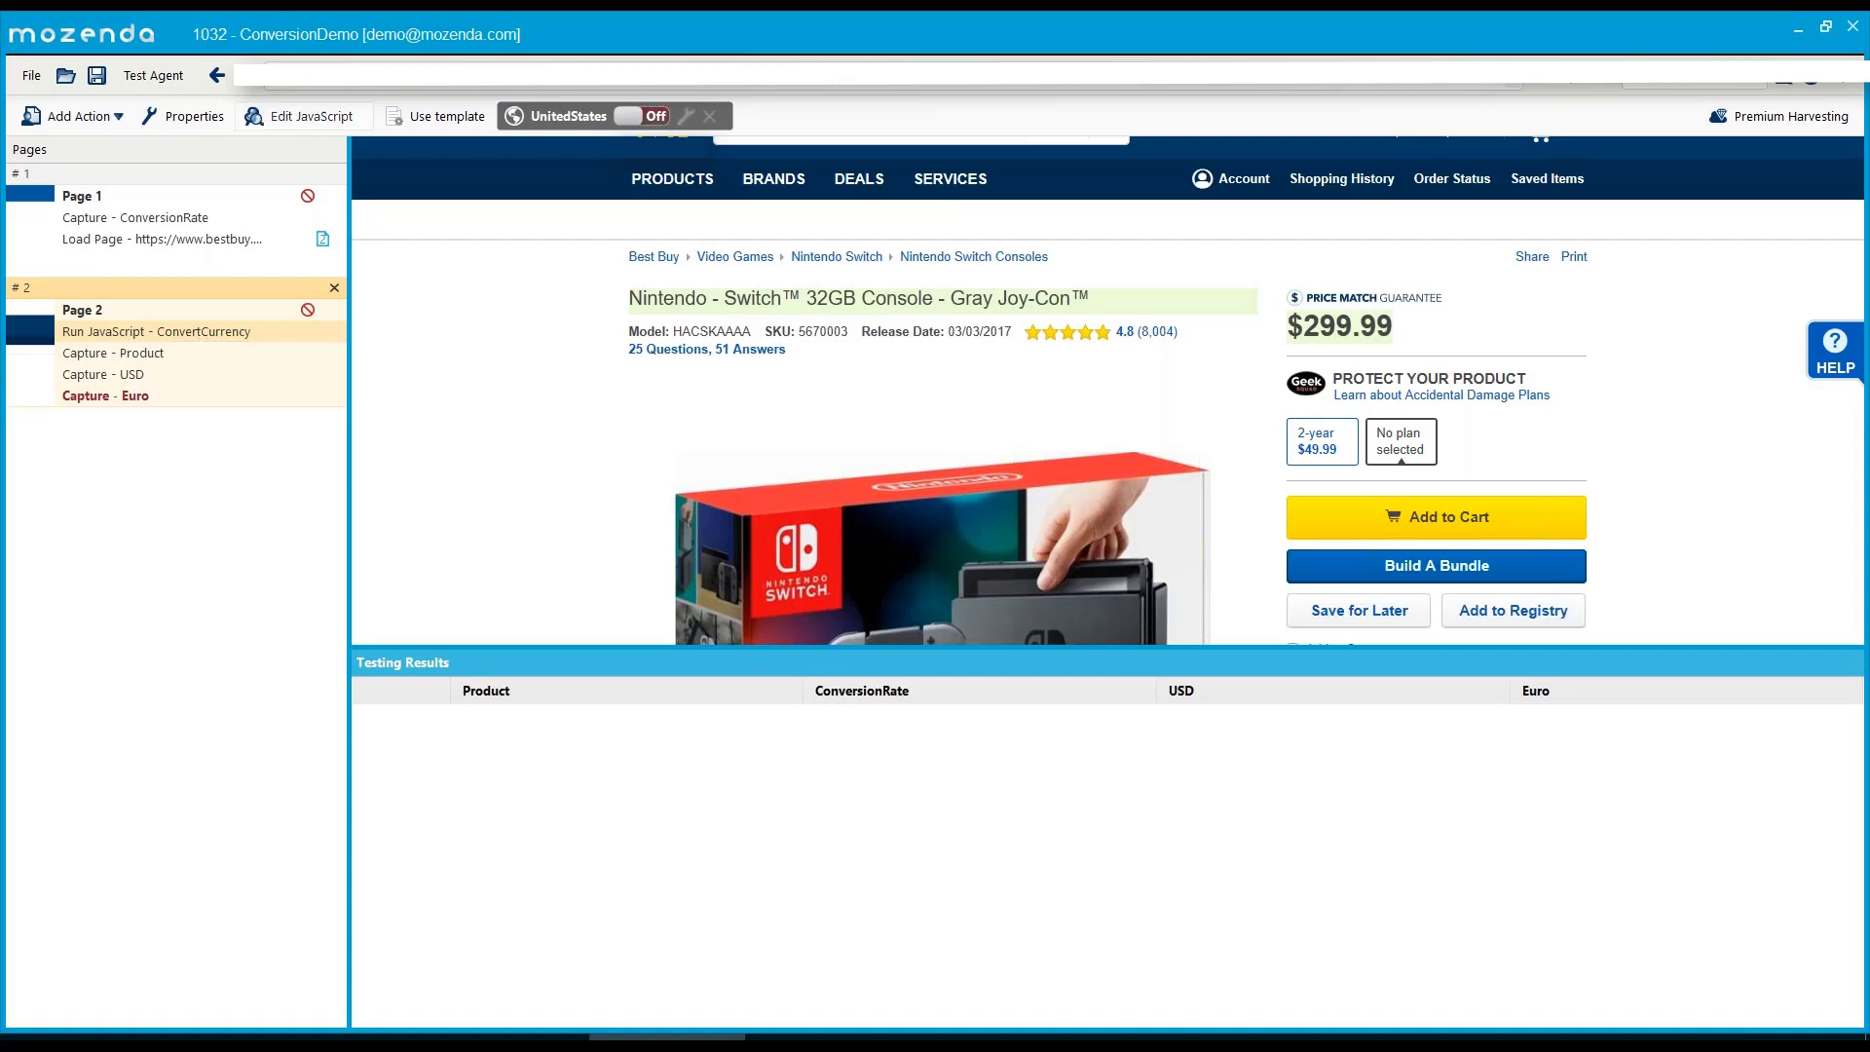
left_click(304, 117)
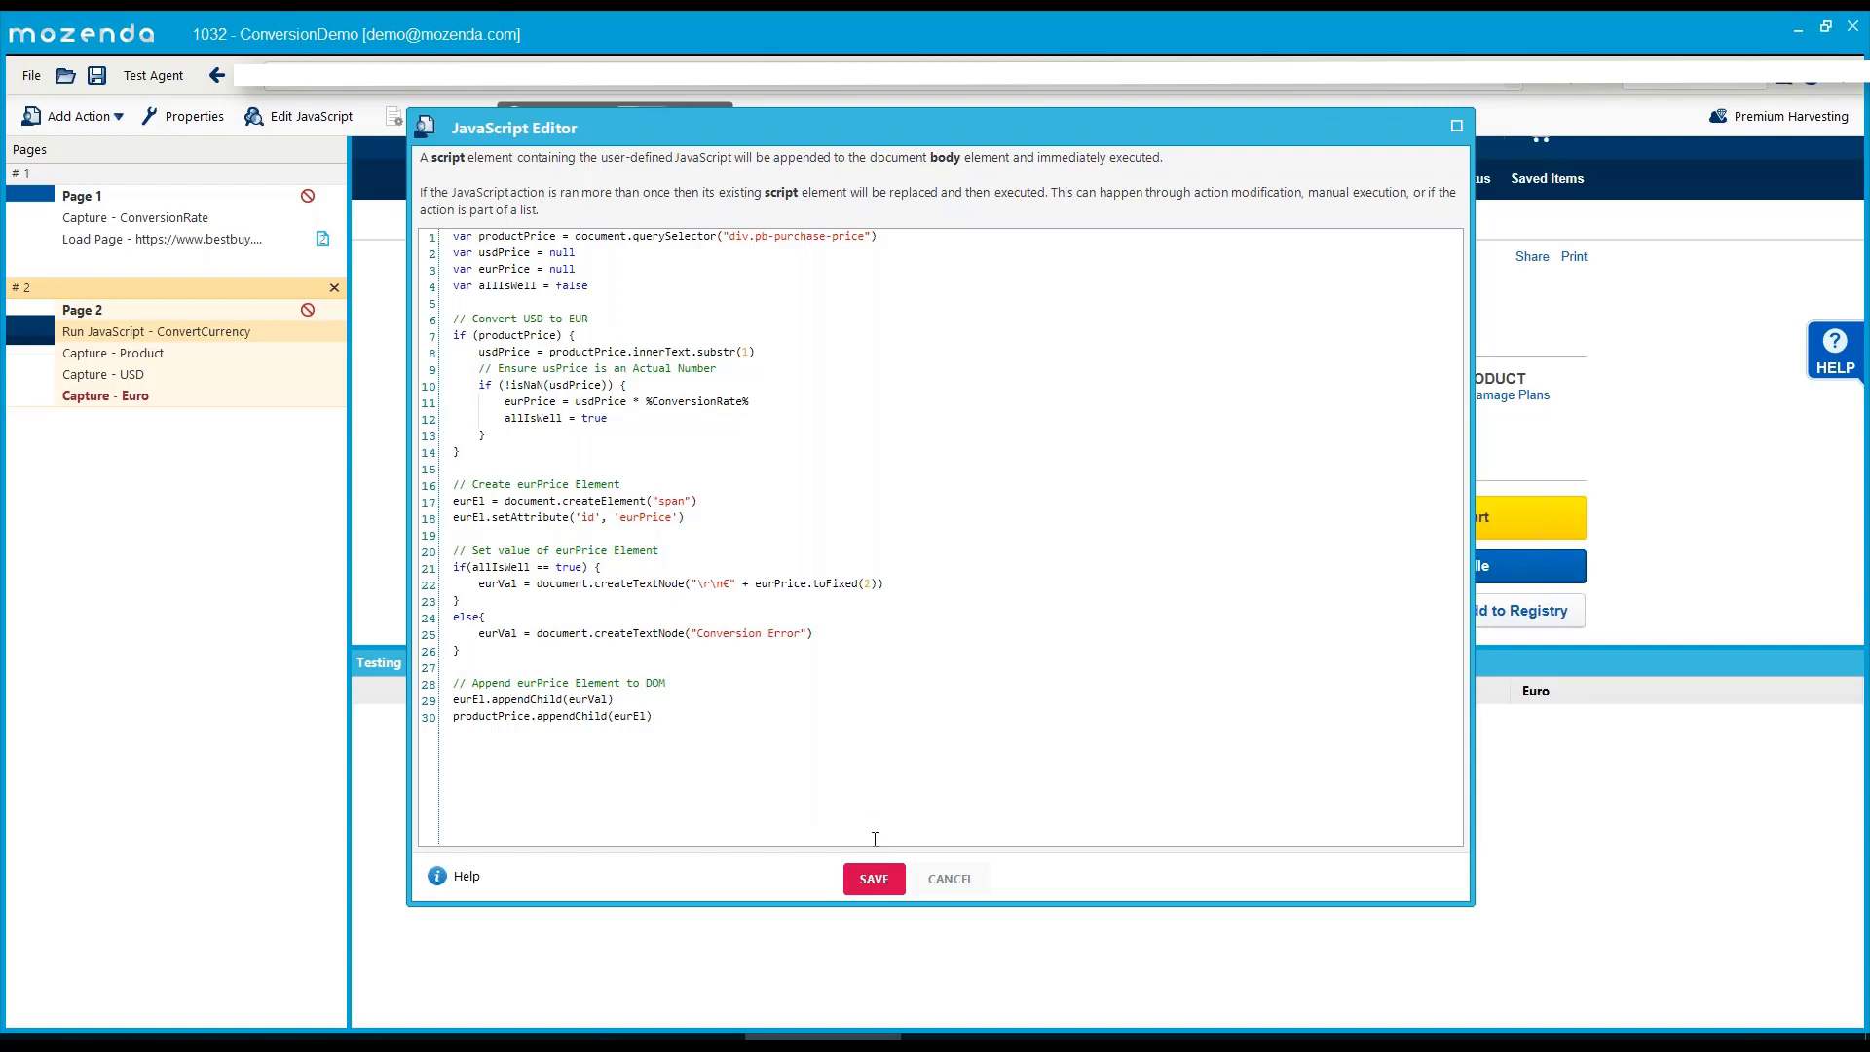
left_click(867, 880)
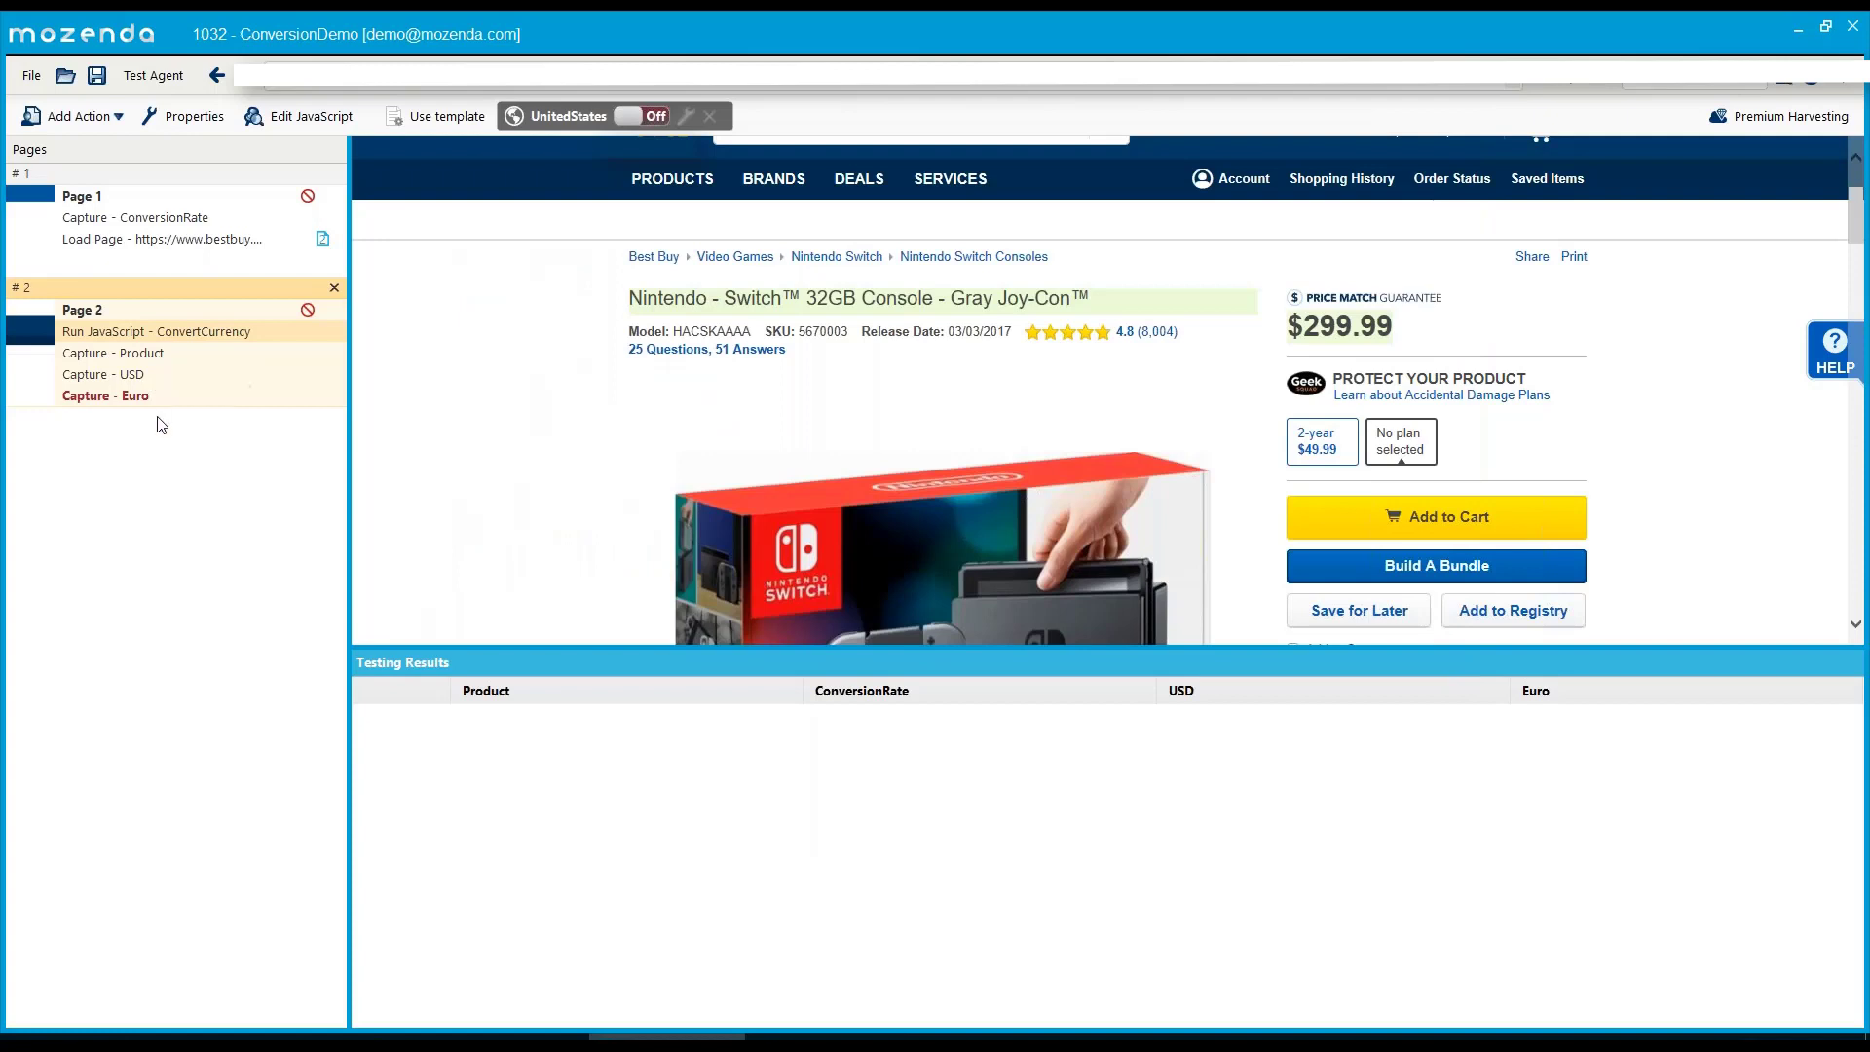
Run a test of the ConversionDemo agent and return to the agent's pages.
left_click(151, 75)
left_click(39, 208)
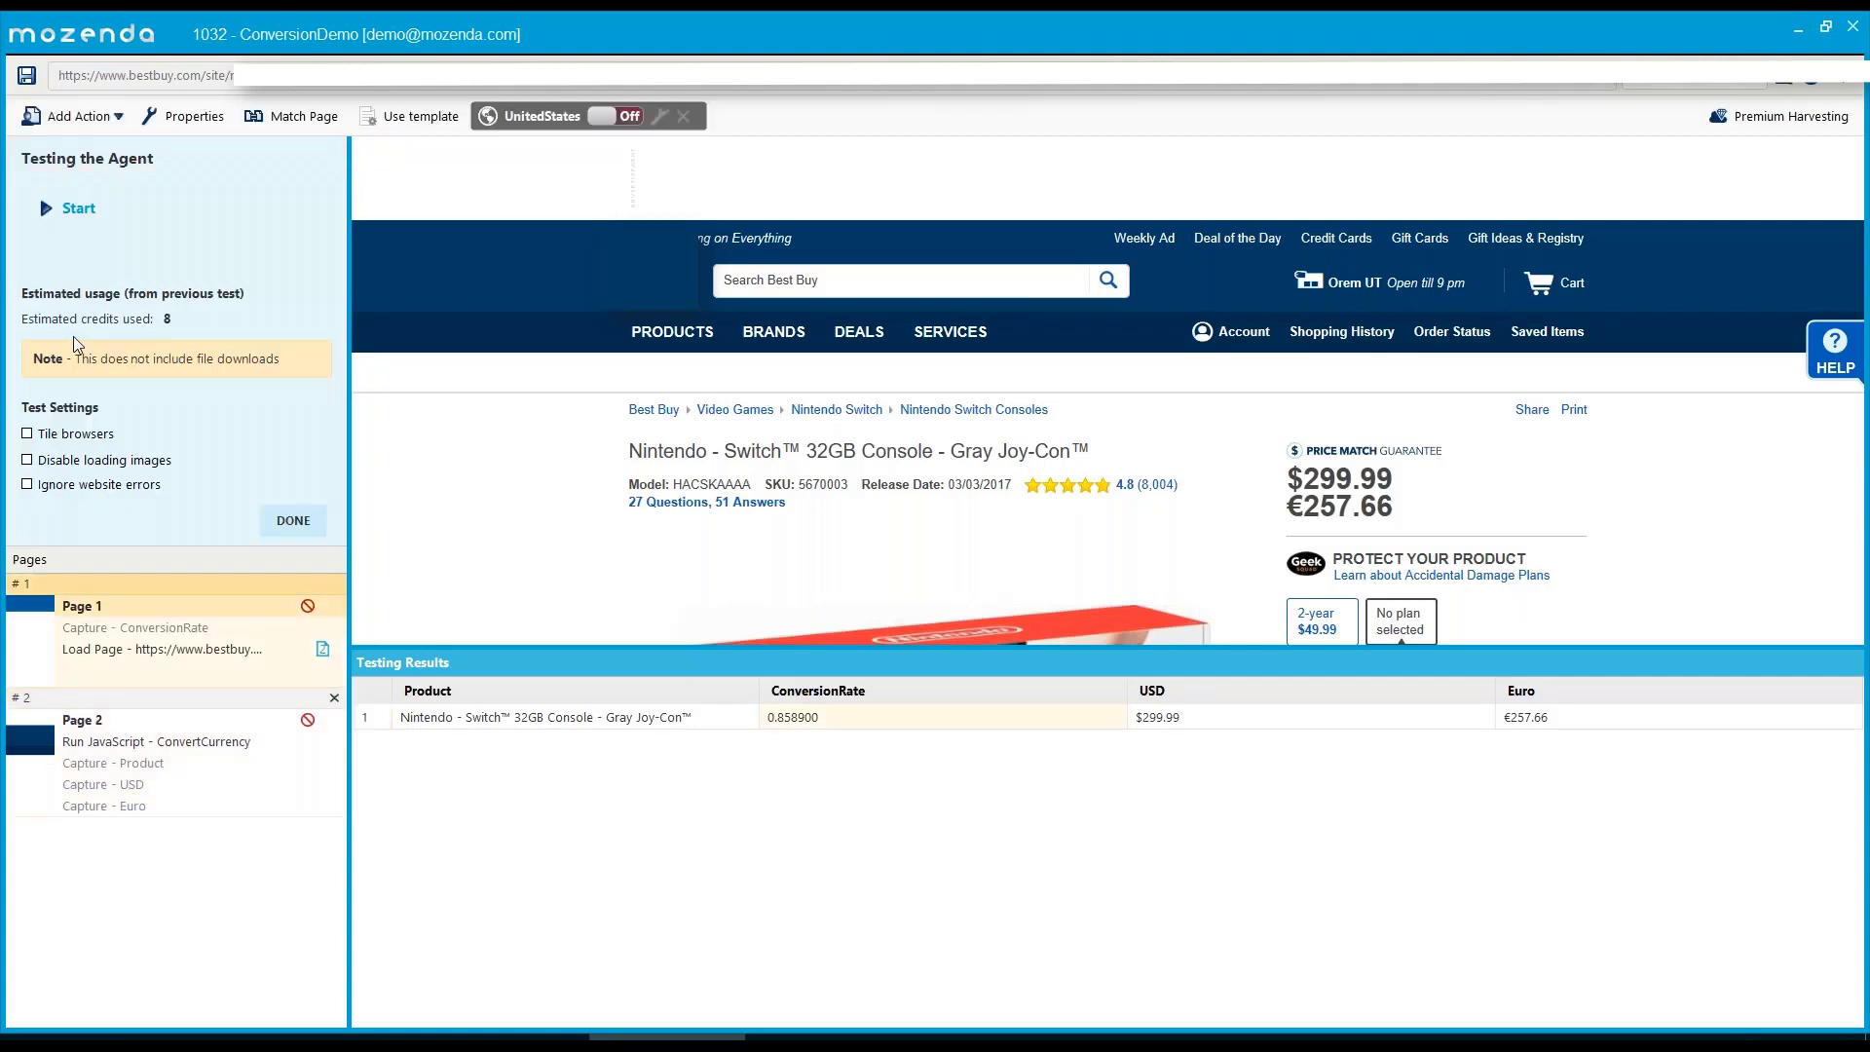
left_click(293, 521)
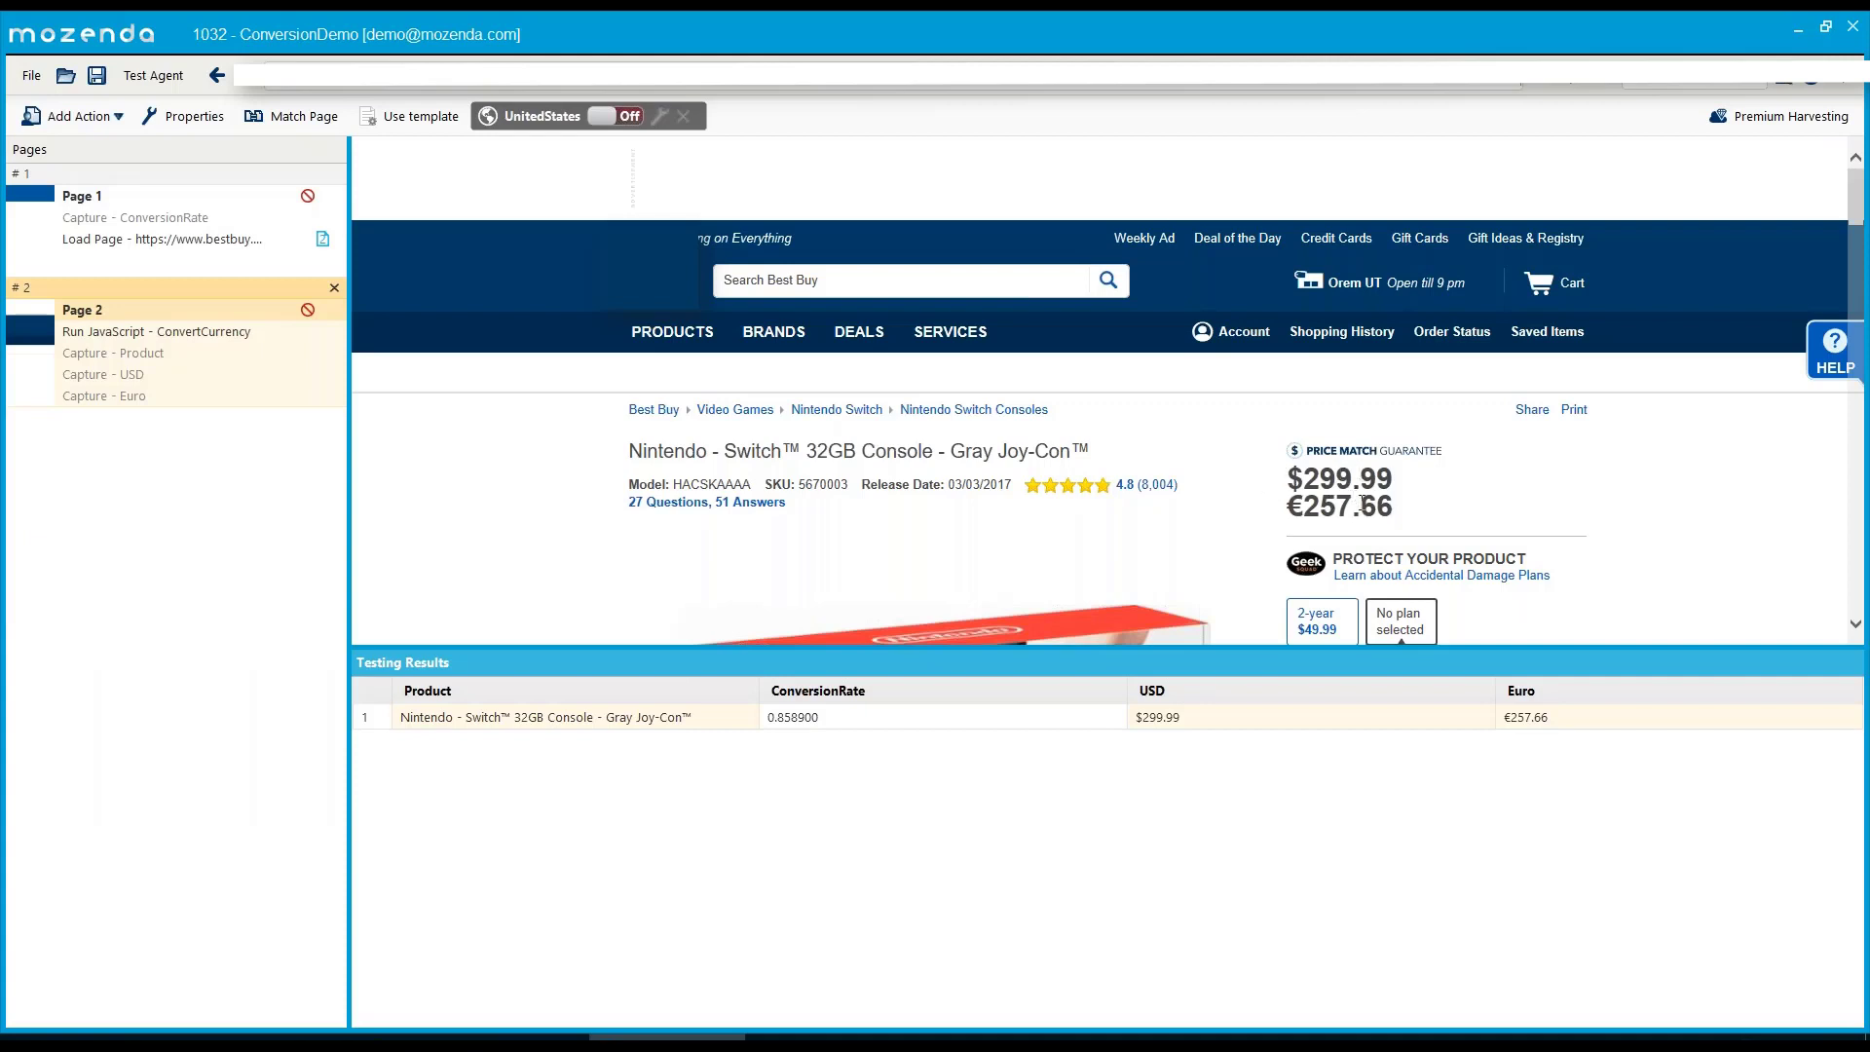
Inspect the USD and Euro capture actions on Page 2.
mouse_move(80, 347)
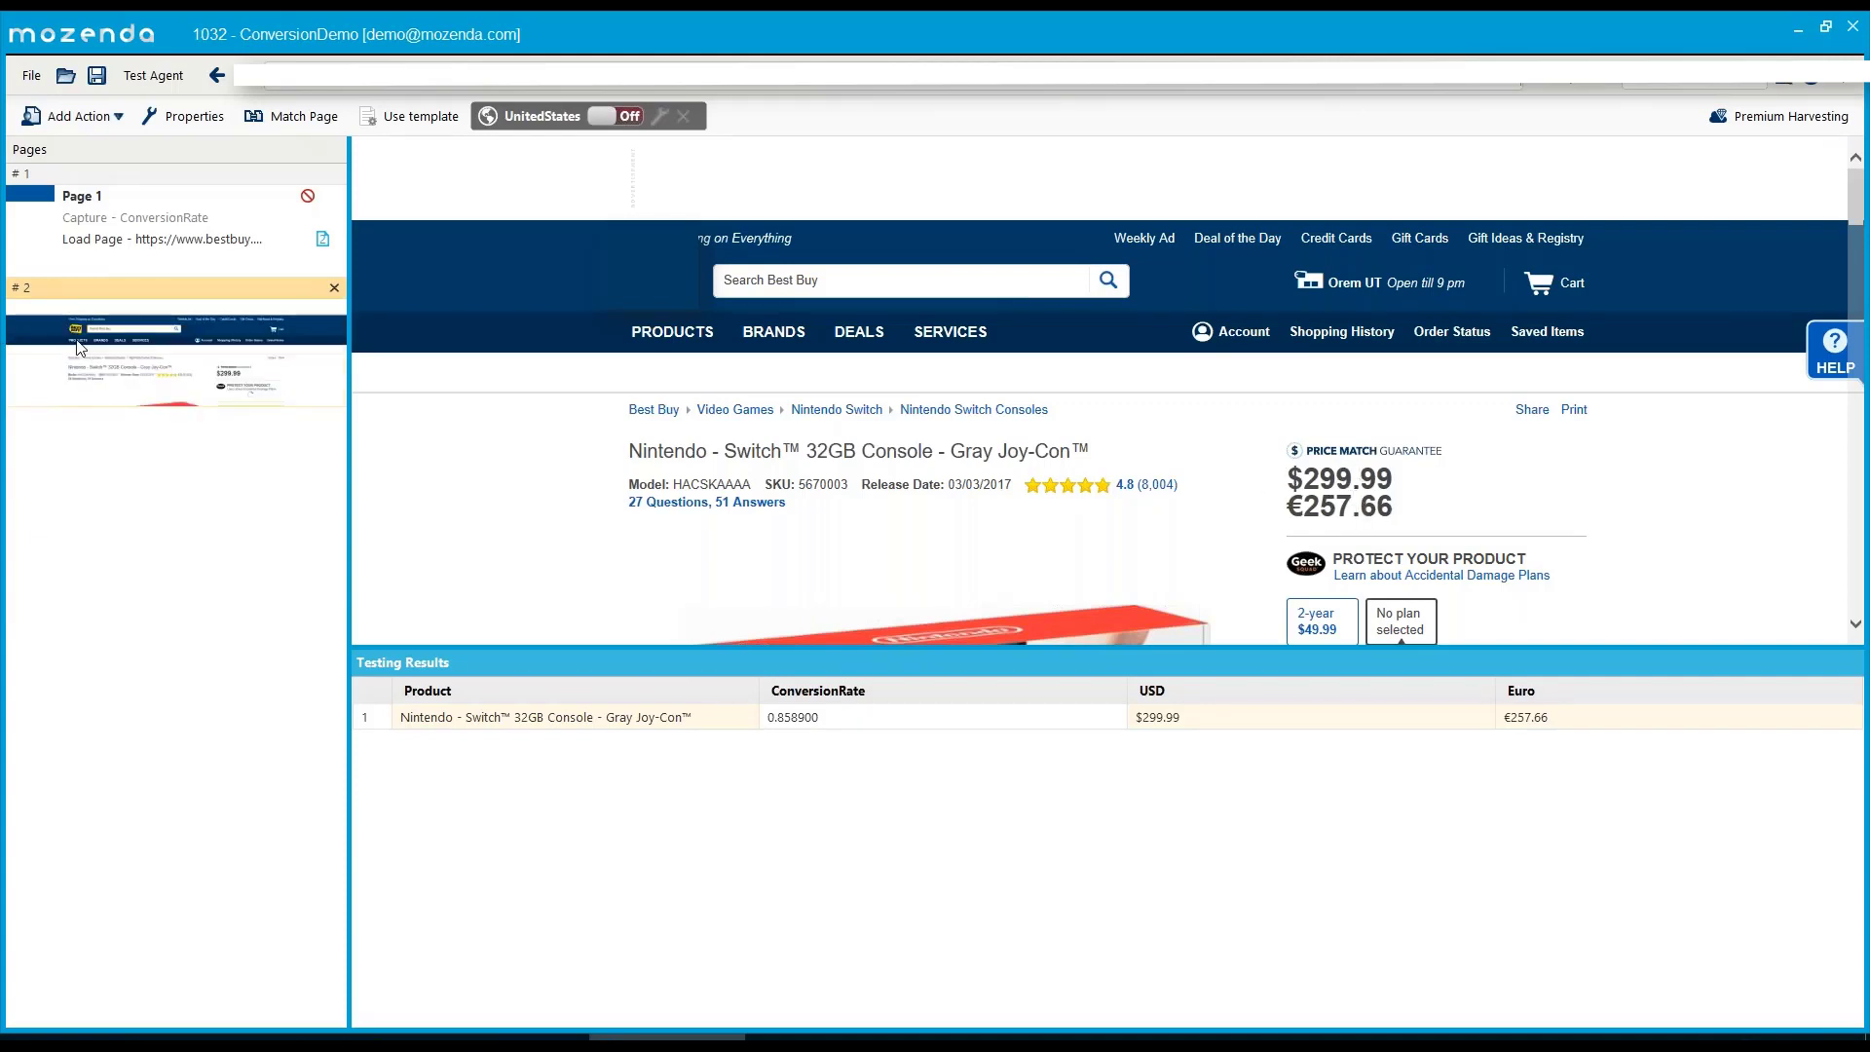
left_click(114, 376)
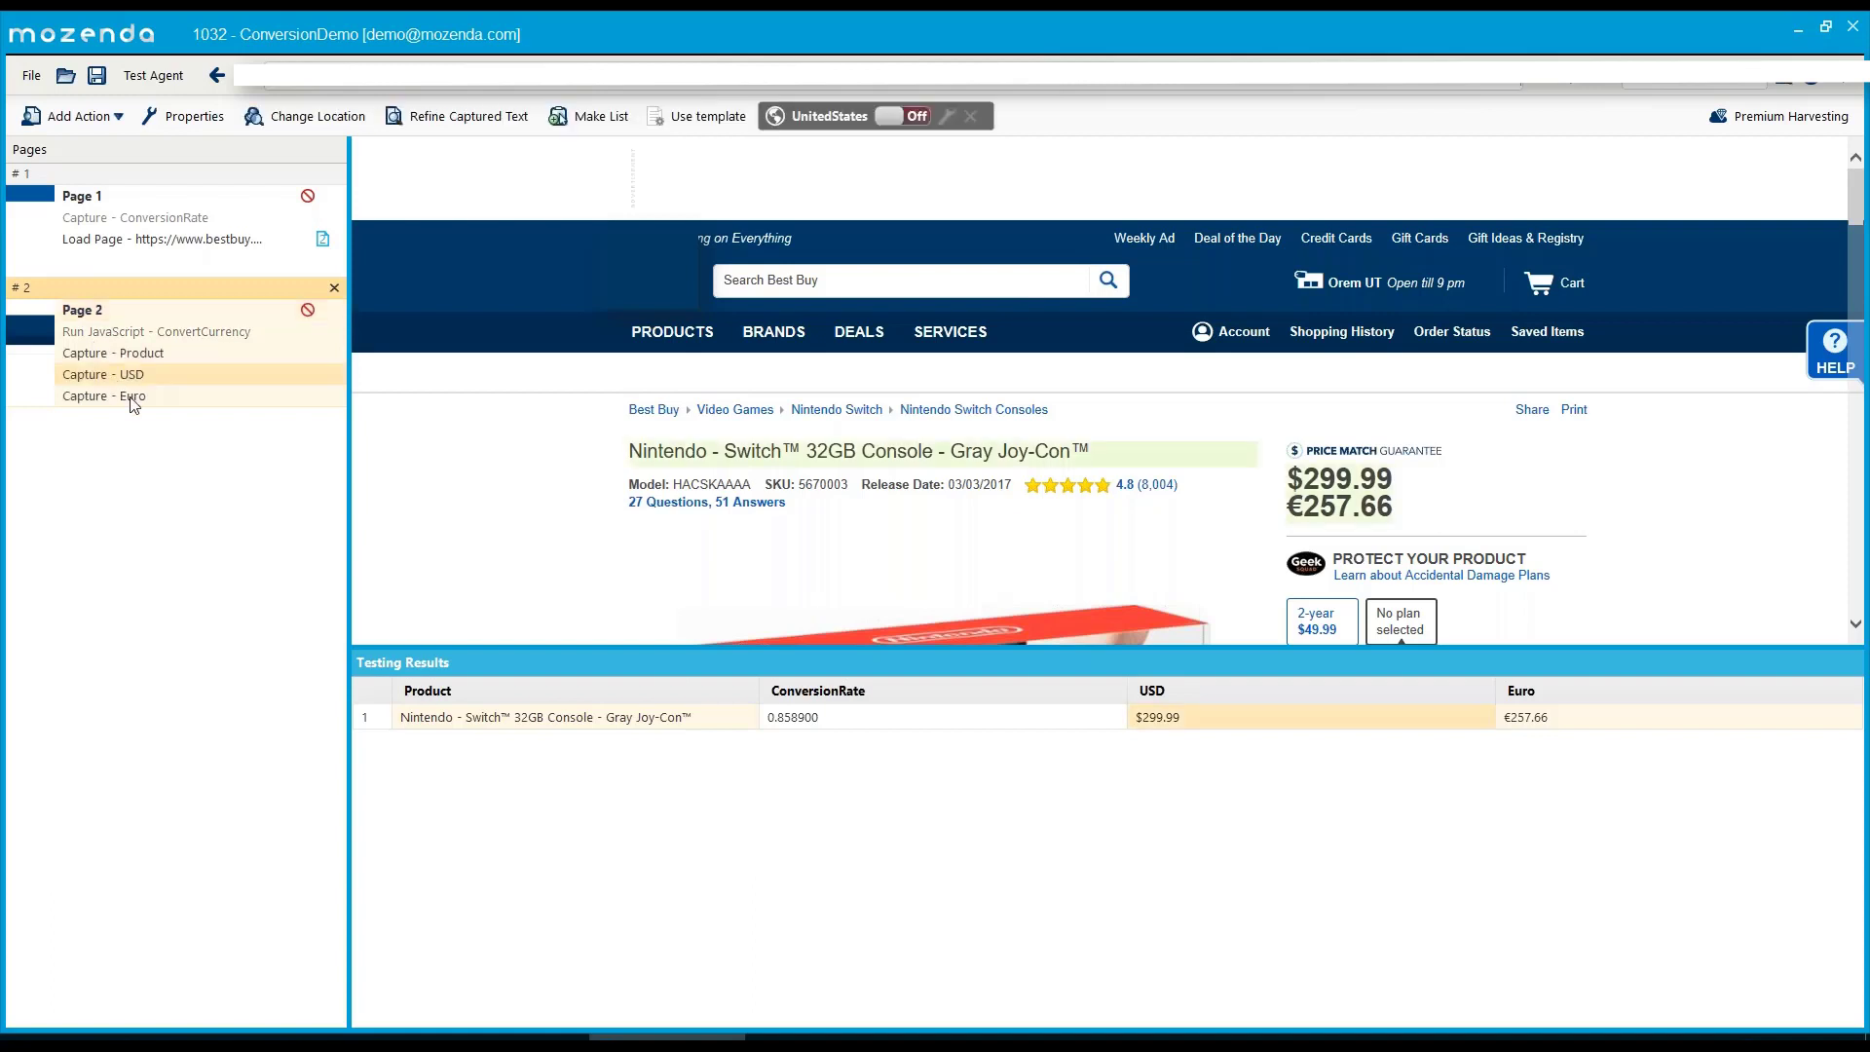
left_click(109, 399)
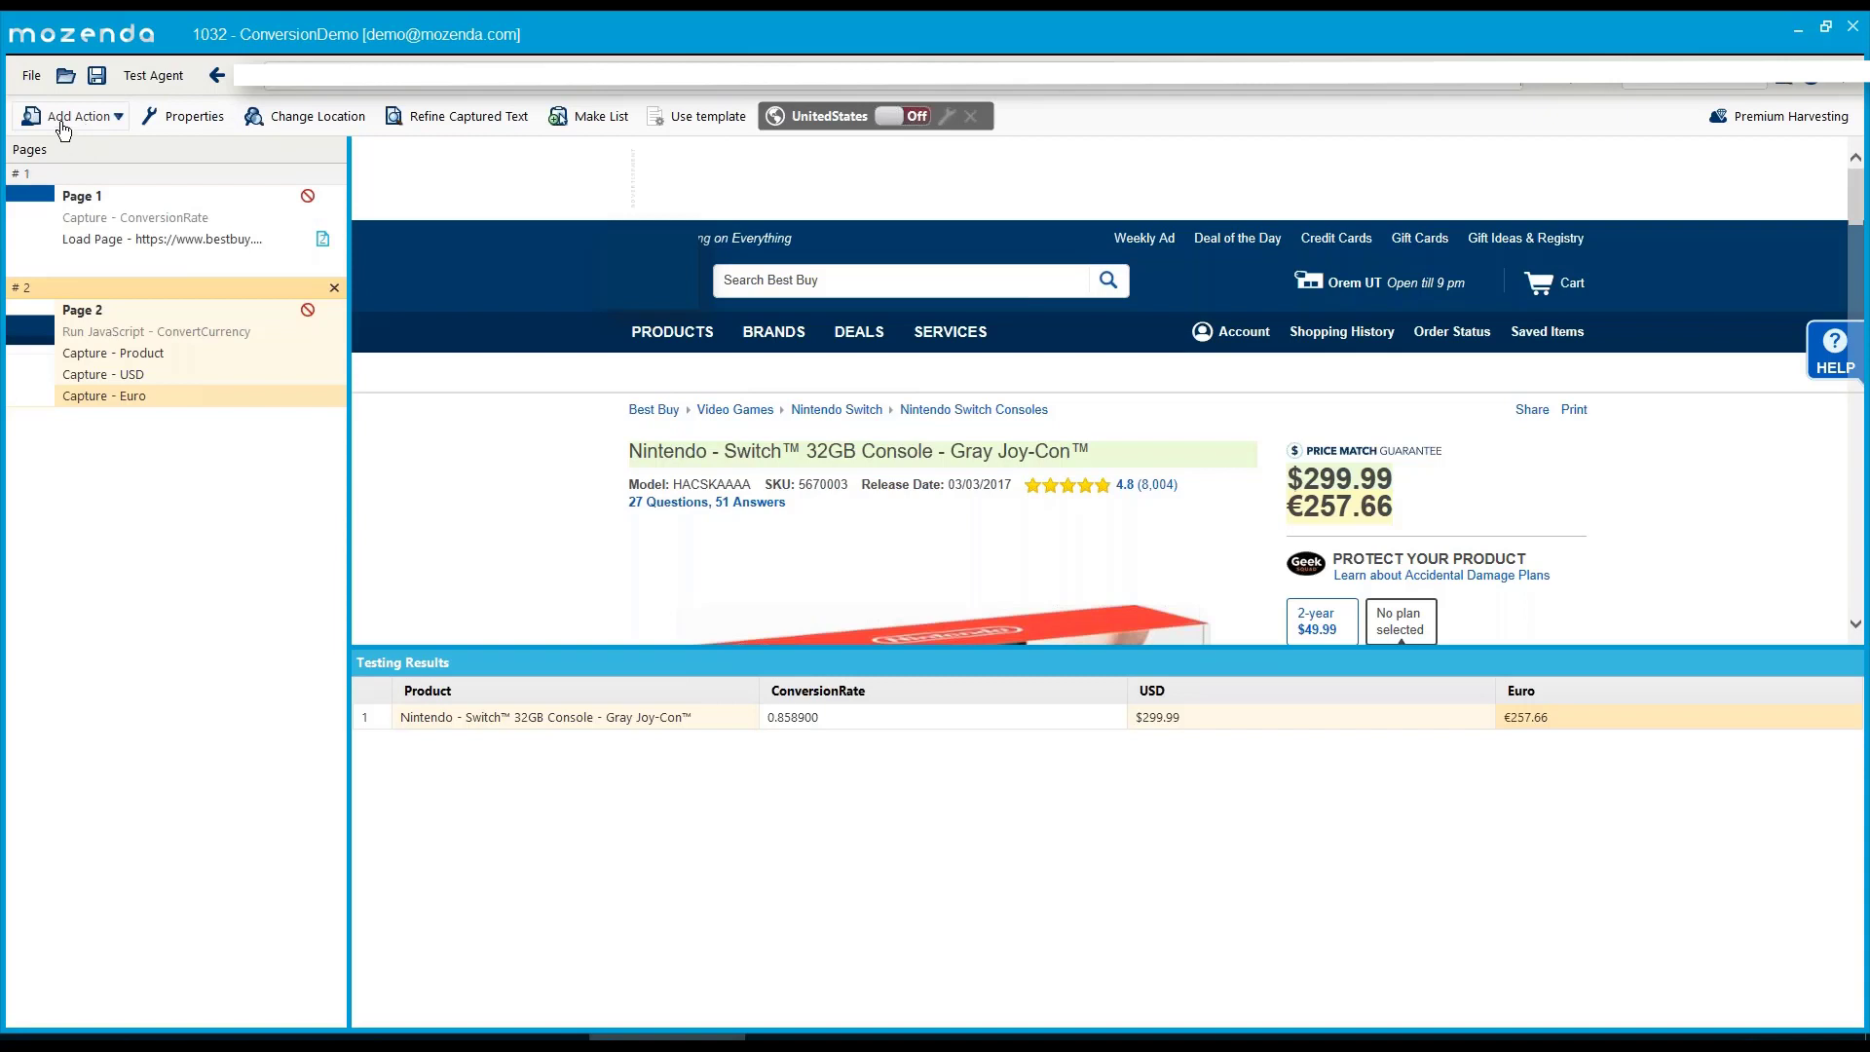
Create a new Run JavaScript action on Page 2 and save its script with no code entered.
left_click(117, 116)
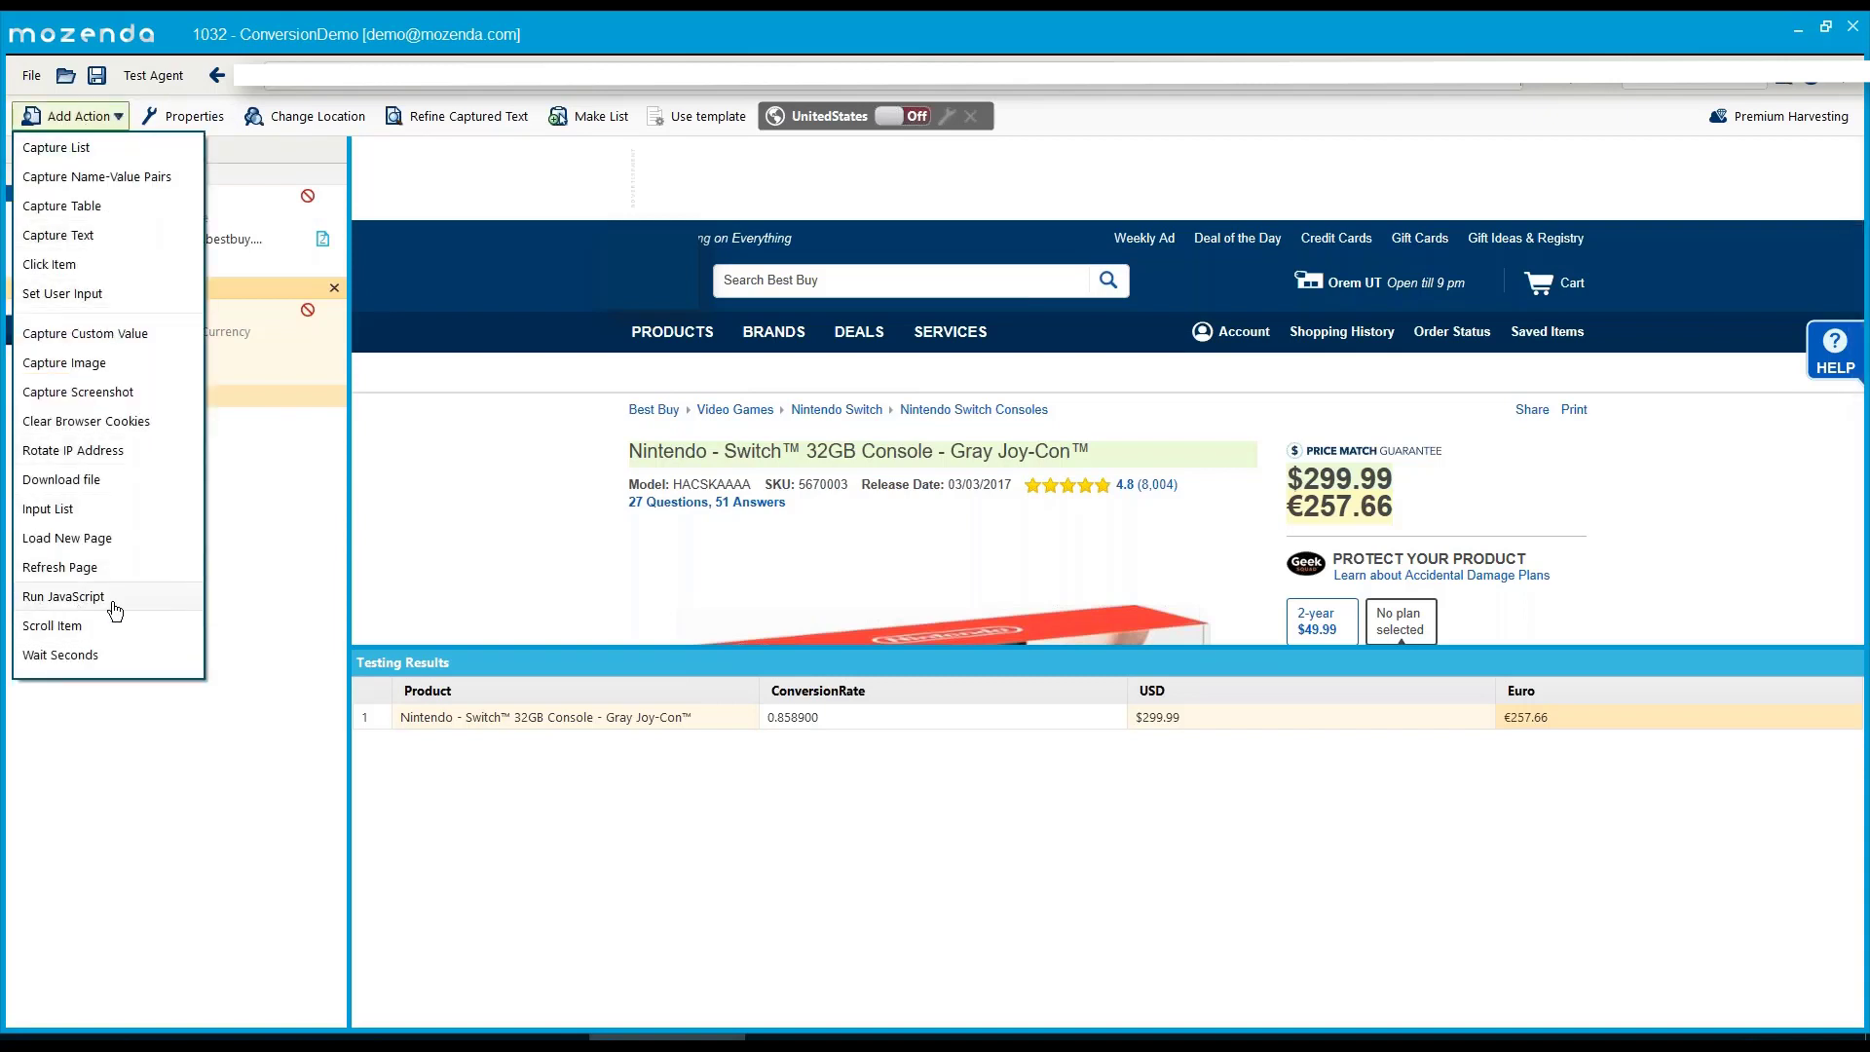
left_click(64, 596)
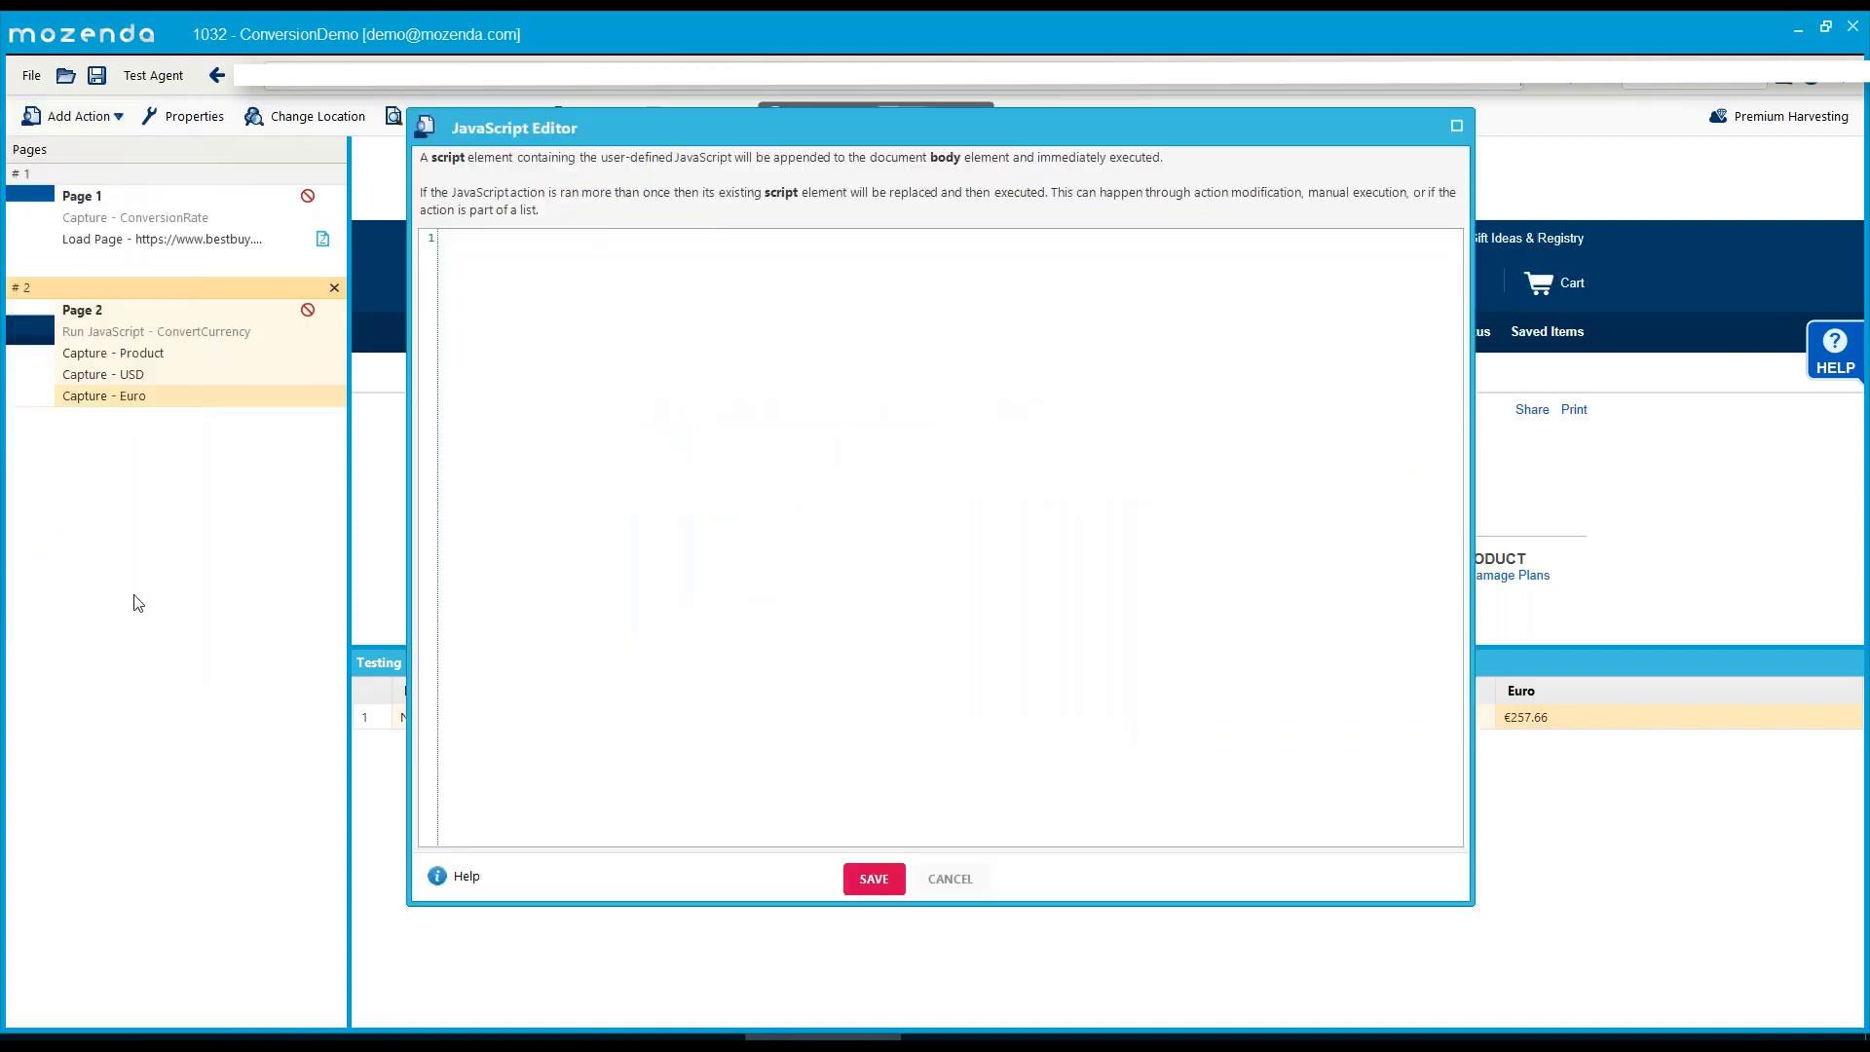
left_click(764, 472)
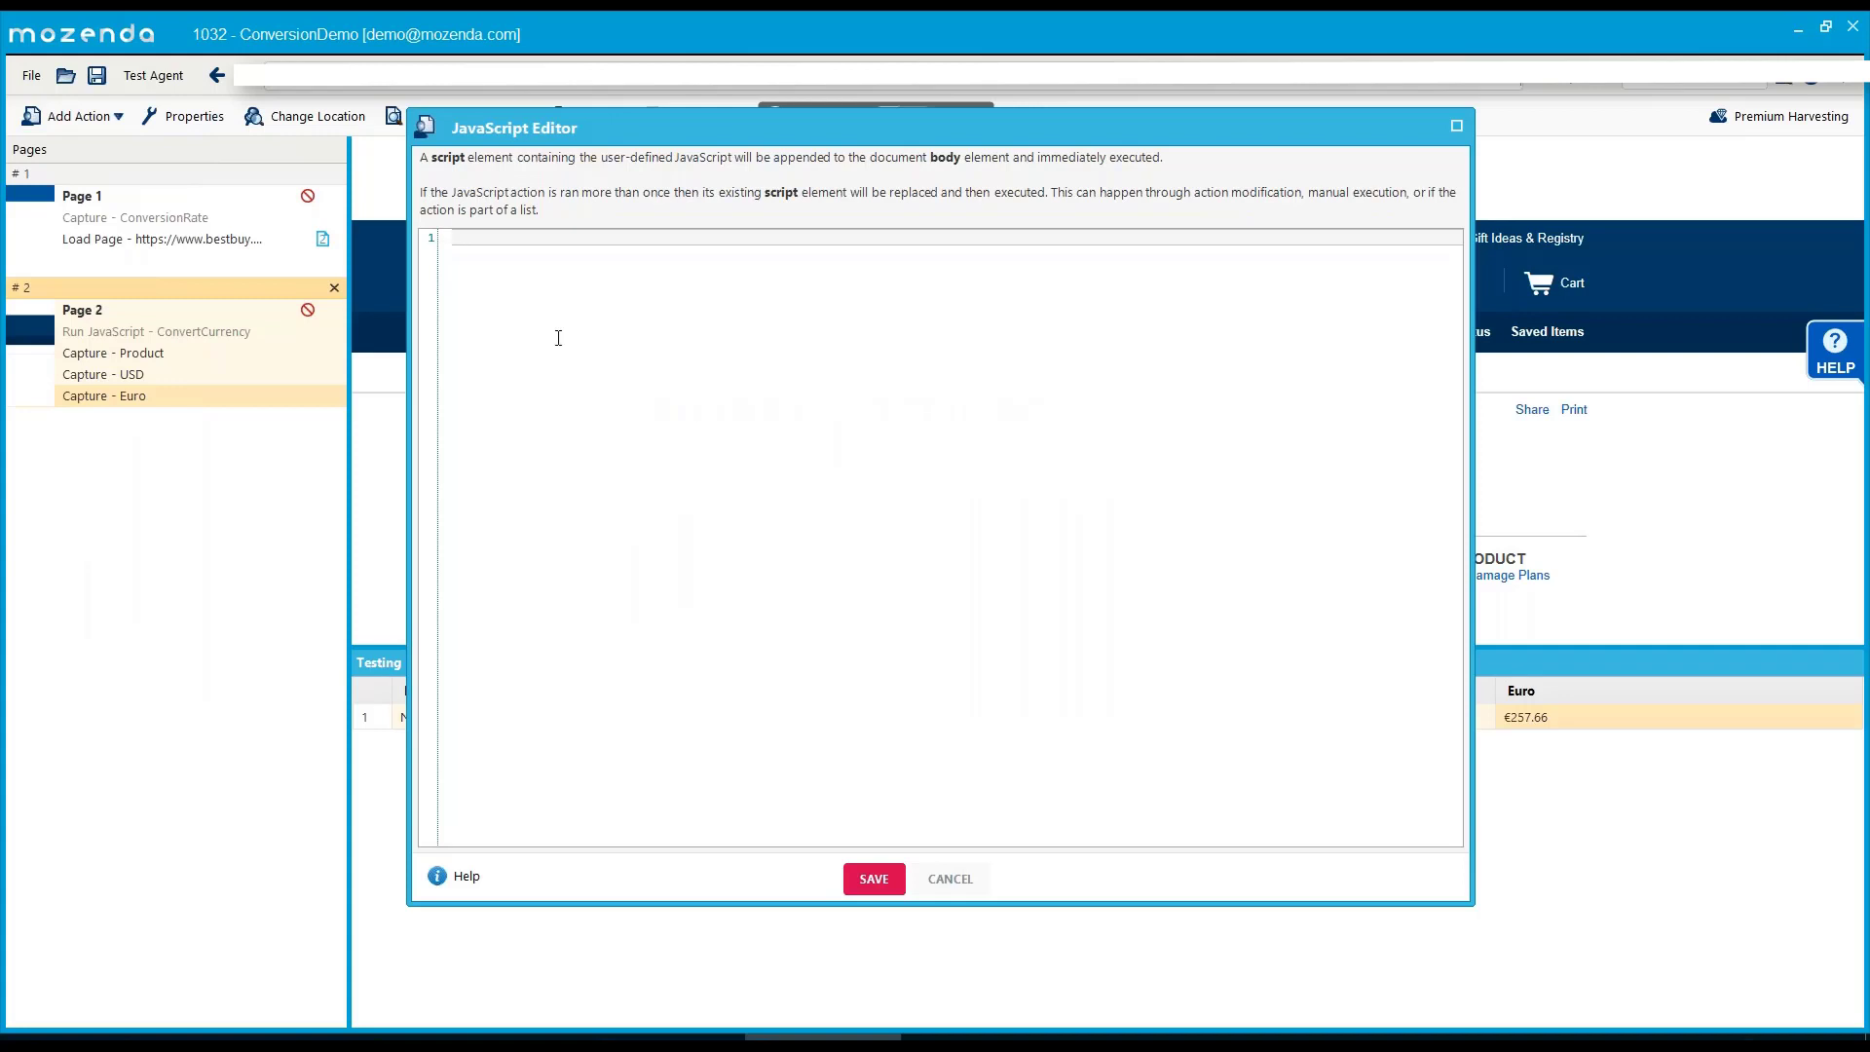
left_click(891, 881)
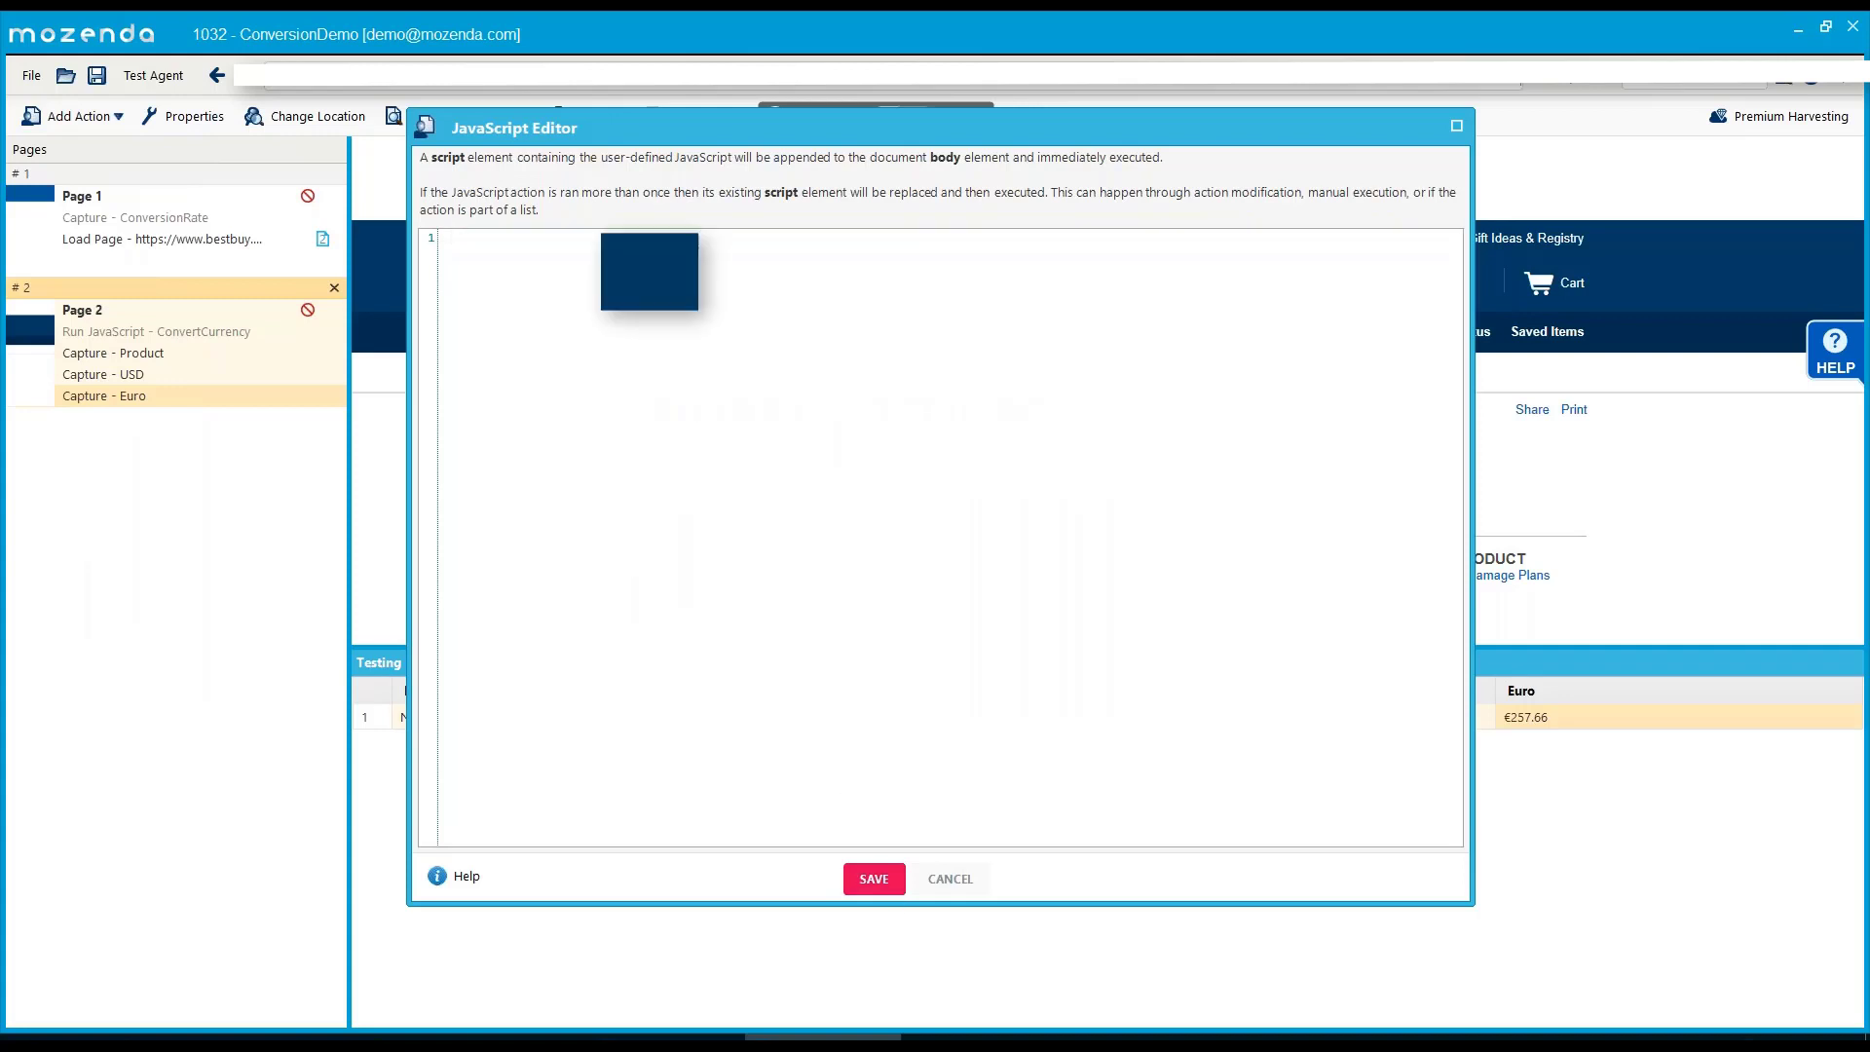